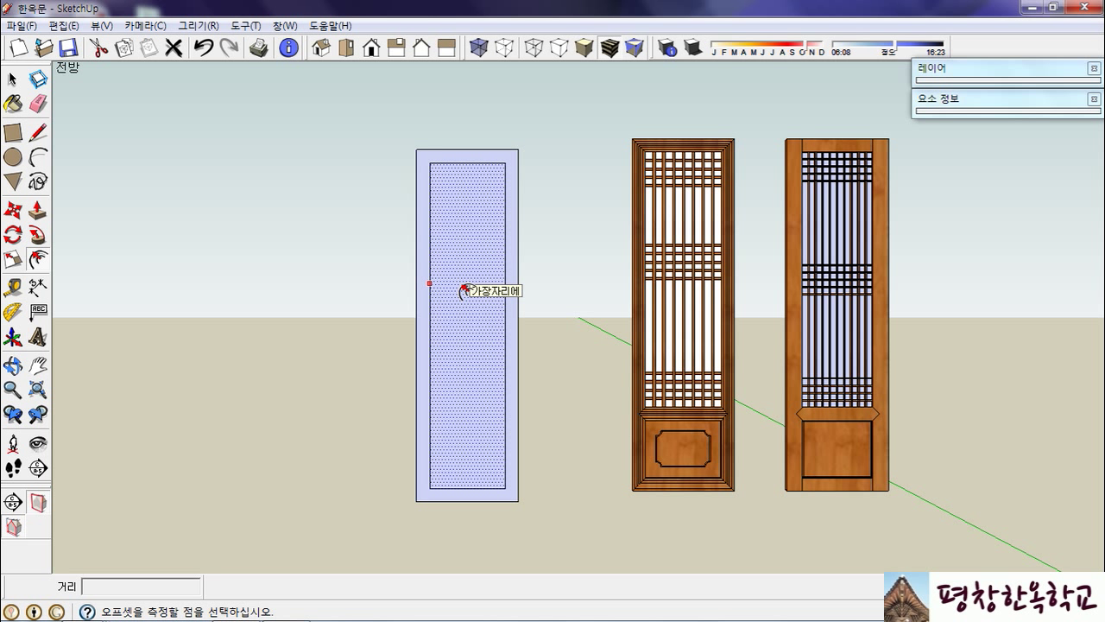
Delete the frame's inner face and draw split lines across the middle of its left and bottom members.
{"action": "key", "text": "Delete"}
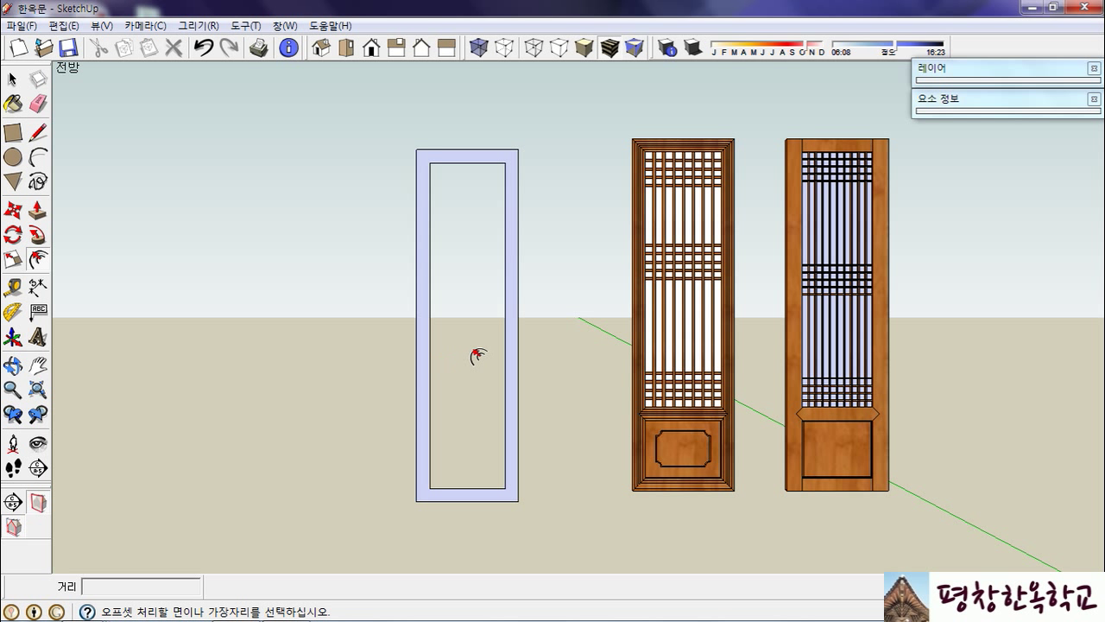
{"action": "key", "text": "l"}
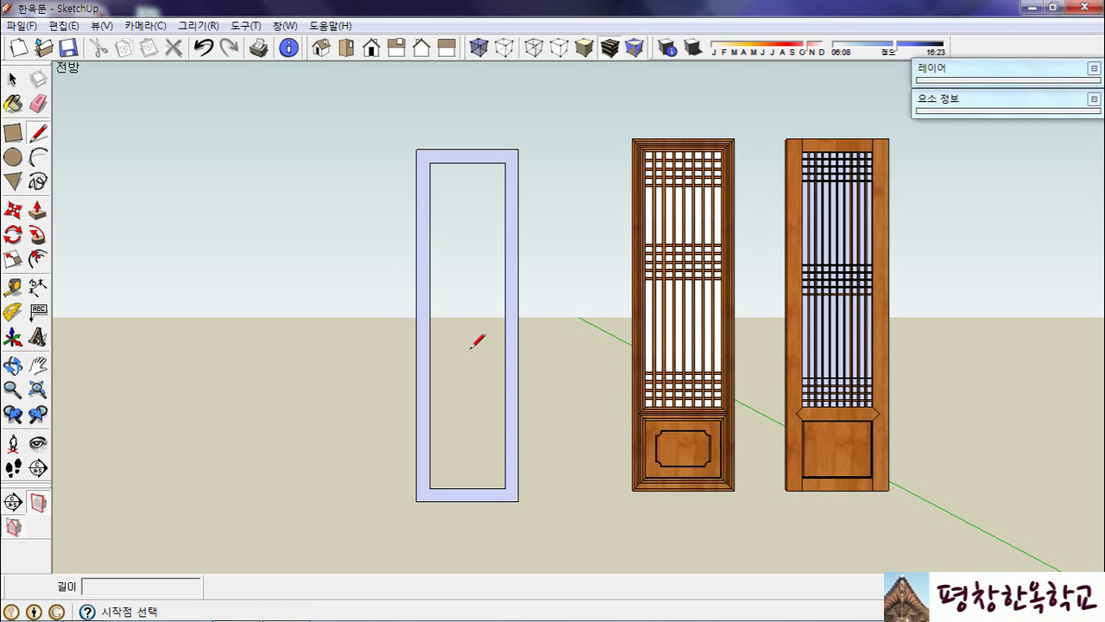
{"action": "left_click", "coordinate": [429, 325]}
{"action": "left_click", "coordinate": [423, 328]}
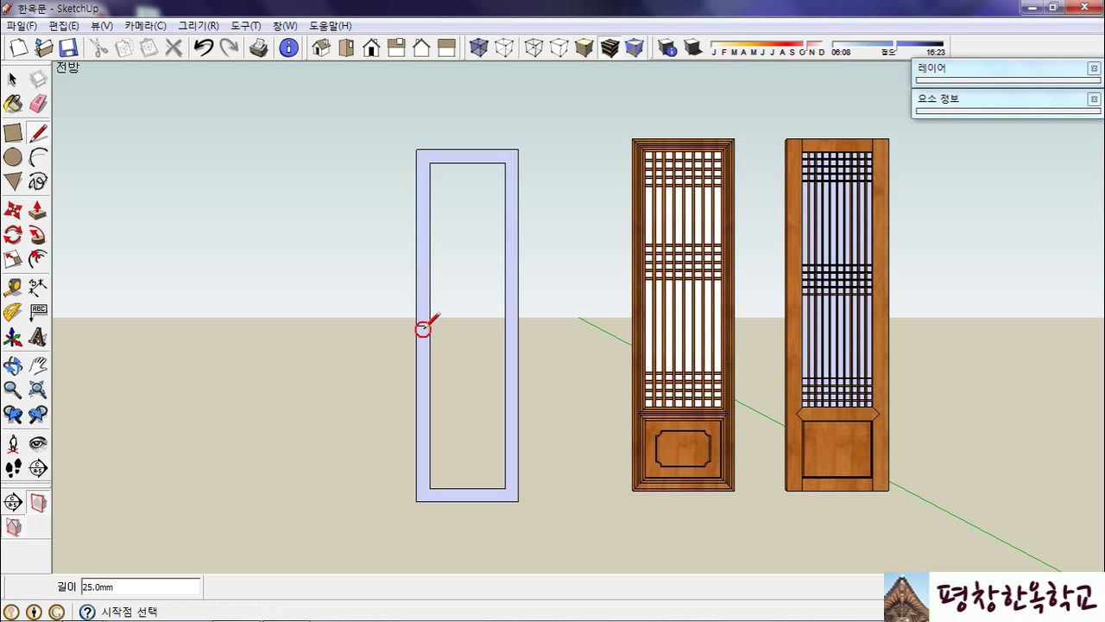
{"action": "left_click", "coordinate": [468, 488]}
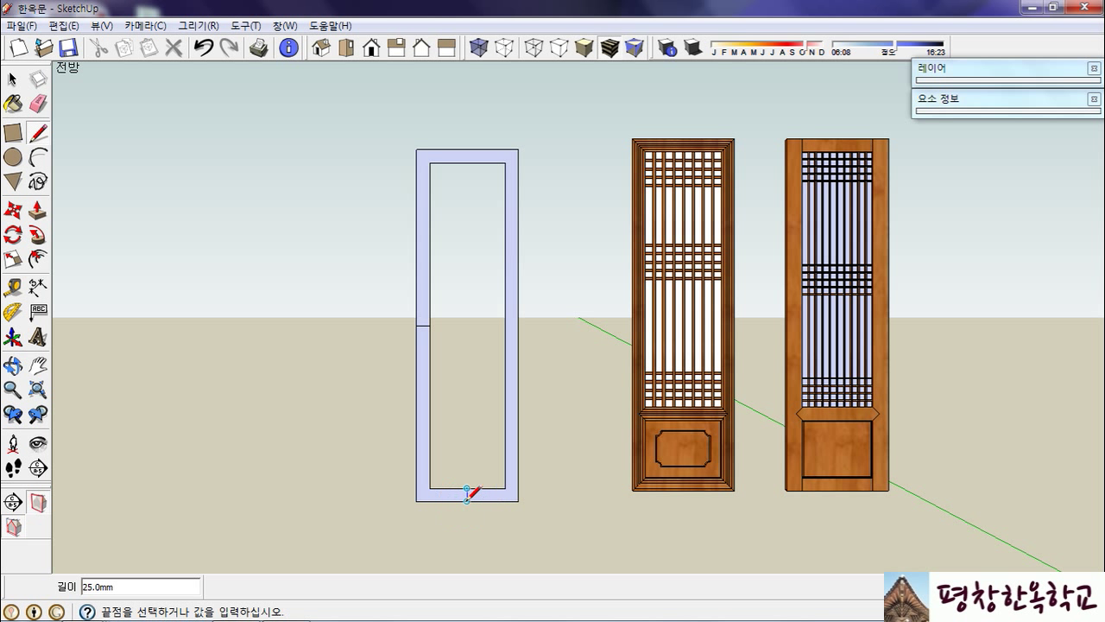
{"action": "left_click", "coordinate": [467, 500]}
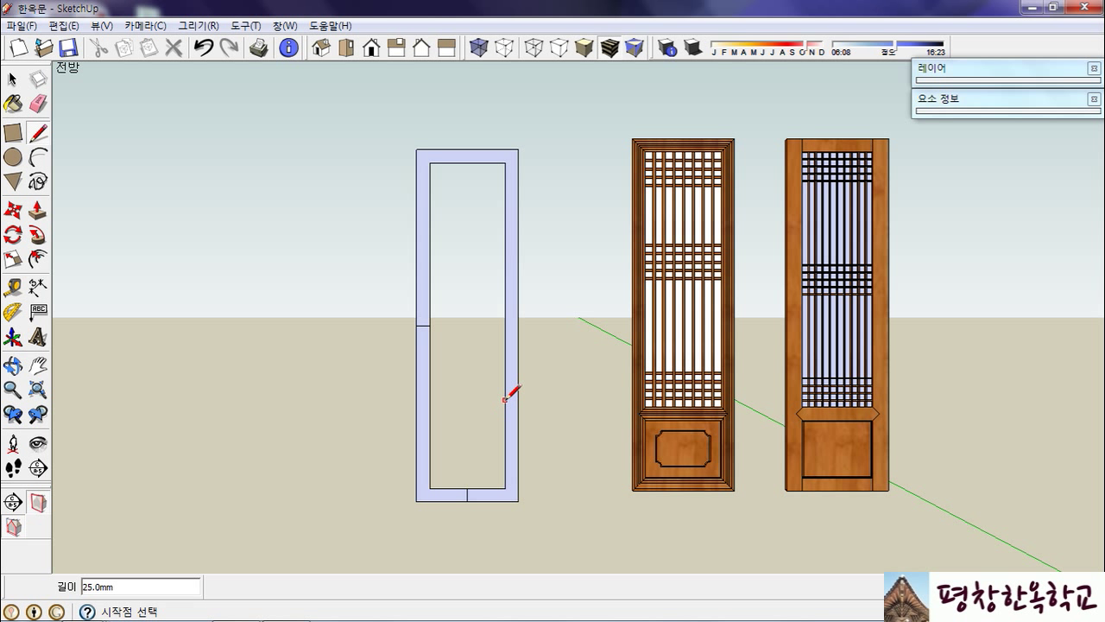
Erase the frame's lower-left corner section between the two split lines.
{"action": "key", "text": "e"}
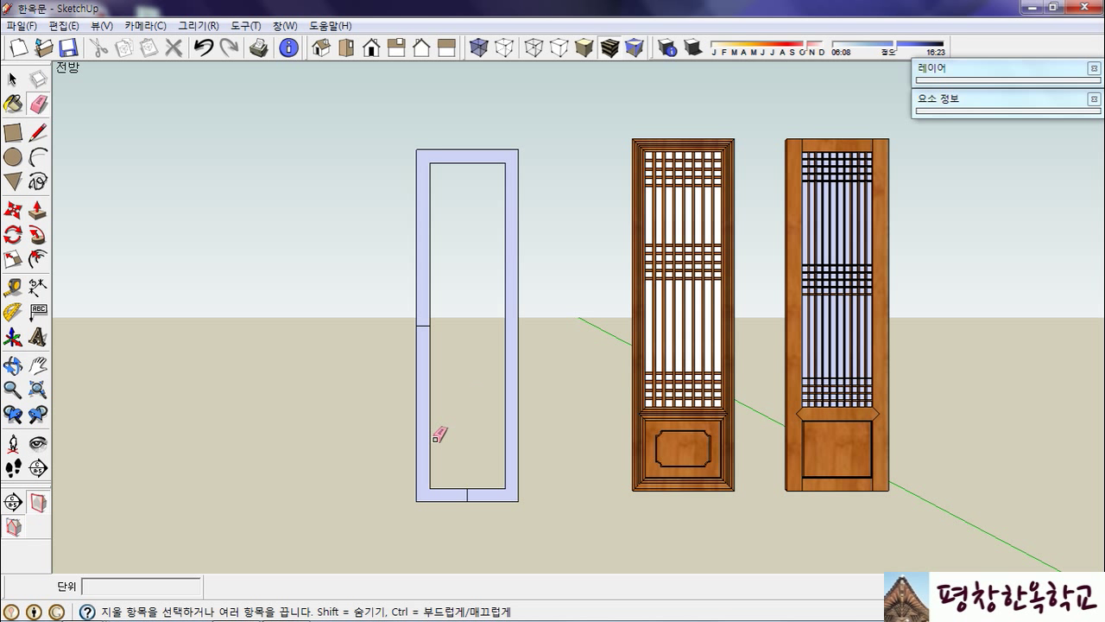
{"action": "left_click_drag", "start_coordinate": [440, 431], "coordinate": [414, 461]}
{"action": "mouse_move", "coordinate": [420, 498]}
{"action": "left_mouse_down"}
{"action": "mouse_move", "coordinate": [432, 505]}
{"action": "mouse_move", "coordinate": [454, 410]}
{"action": "left_mouse_up"}
Push/Pull the remaining frame face to a thickness of 10 mm.
{"action": "mouse_move", "coordinate": [481, 405]}
{"action": "middle_mouse_down"}
{"action": "mouse_move", "coordinate": [619, 387]}
{"action": "mouse_move", "coordinate": [626, 403]}
{"action": "middle_mouse_up"}
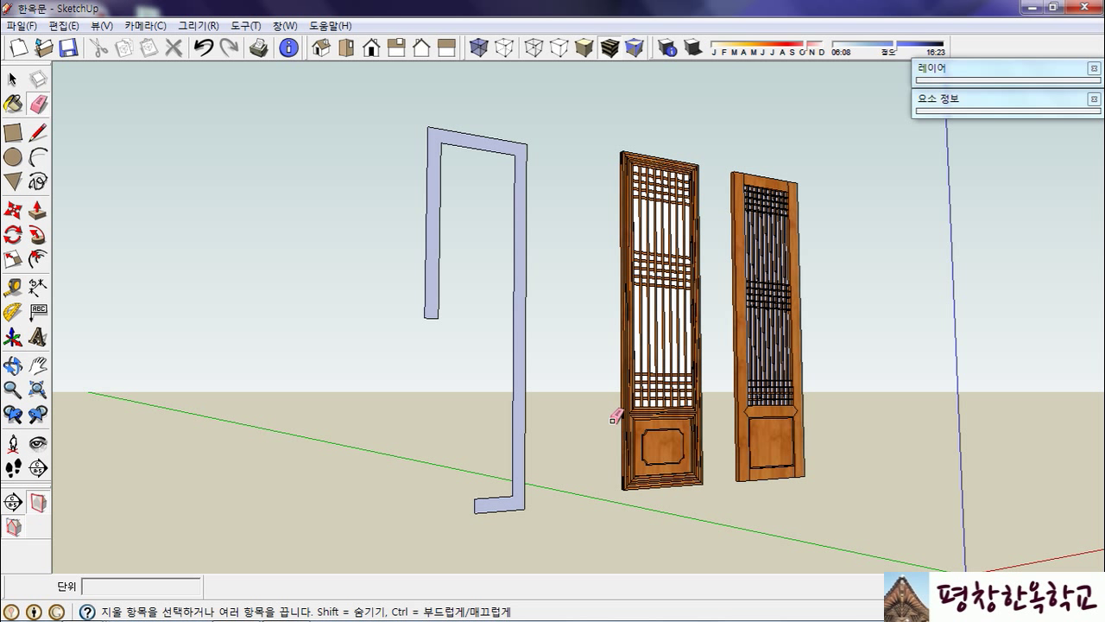
{"action": "key", "text": "p"}
{"action": "left_click", "coordinate": [501, 510]}
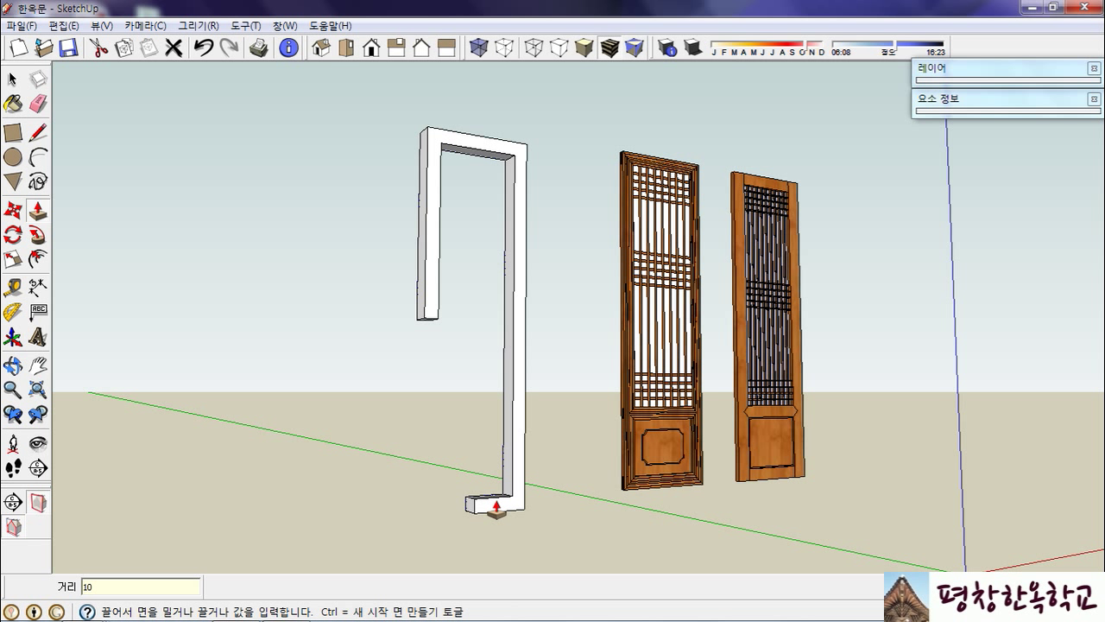
{"action": "key", "text": "Return"}
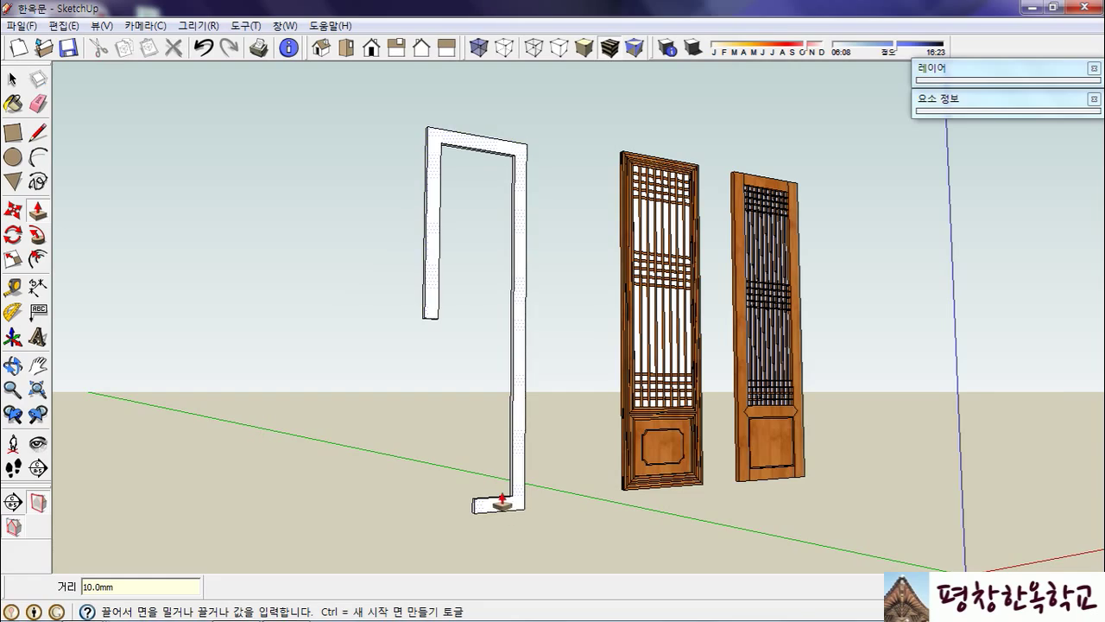
On the bottom member's cut end face, place a vertical guide 0.5 mm inside the right edge and another 1 mm further in.
{"action": "scroll", "coordinate": [514, 502], "scroll_direction": "up", "scroll_amount": 5}
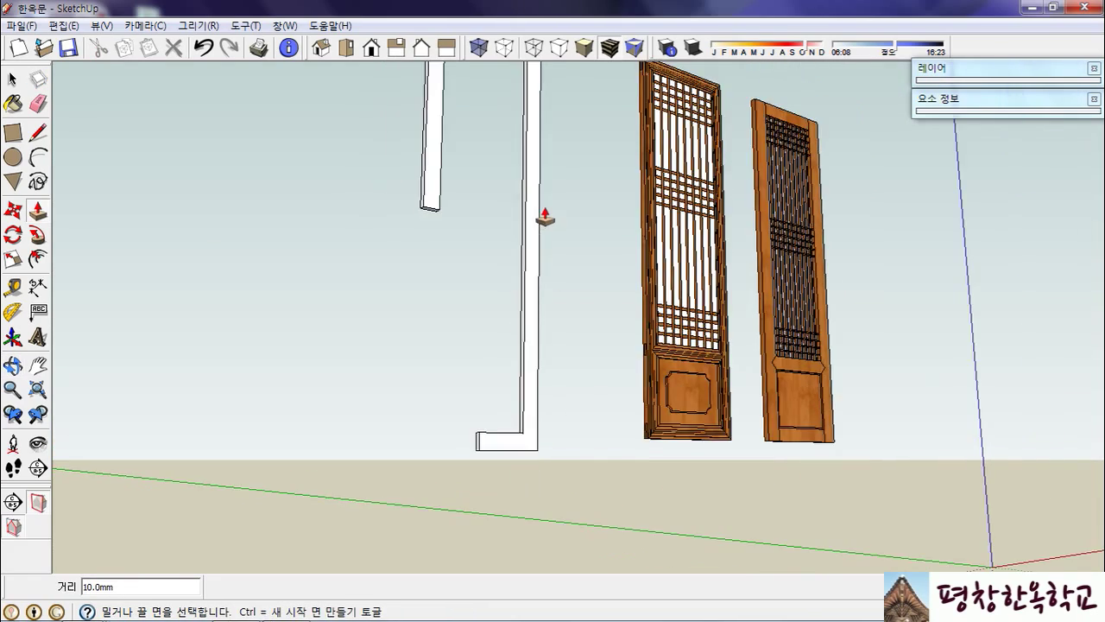
{"action": "scroll", "coordinate": [513, 377], "scroll_direction": "up", "scroll_amount": 5}
{"action": "middle_click_drag", "start_coordinate": [513, 381], "coordinate": [675, 387]}
{"action": "scroll", "coordinate": [557, 388], "scroll_direction": "up", "scroll_amount": 3}
{"action": "scroll", "coordinate": [631, 388], "scroll_direction": "up", "scroll_amount": 2}
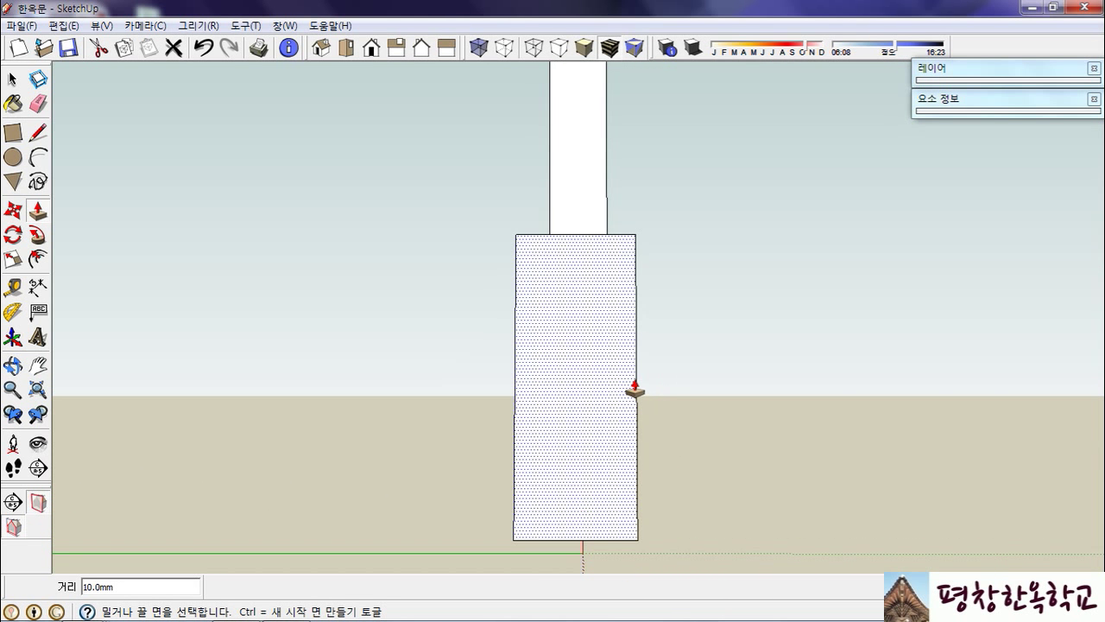
{"action": "scroll", "coordinate": [622, 212], "scroll_direction": "down", "scroll_amount": 5}
{"action": "scroll", "coordinate": [614, 265], "scroll_direction": "up", "scroll_amount": 4}
{"action": "scroll", "coordinate": [614, 265], "scroll_direction": "up", "scroll_amount": 3}
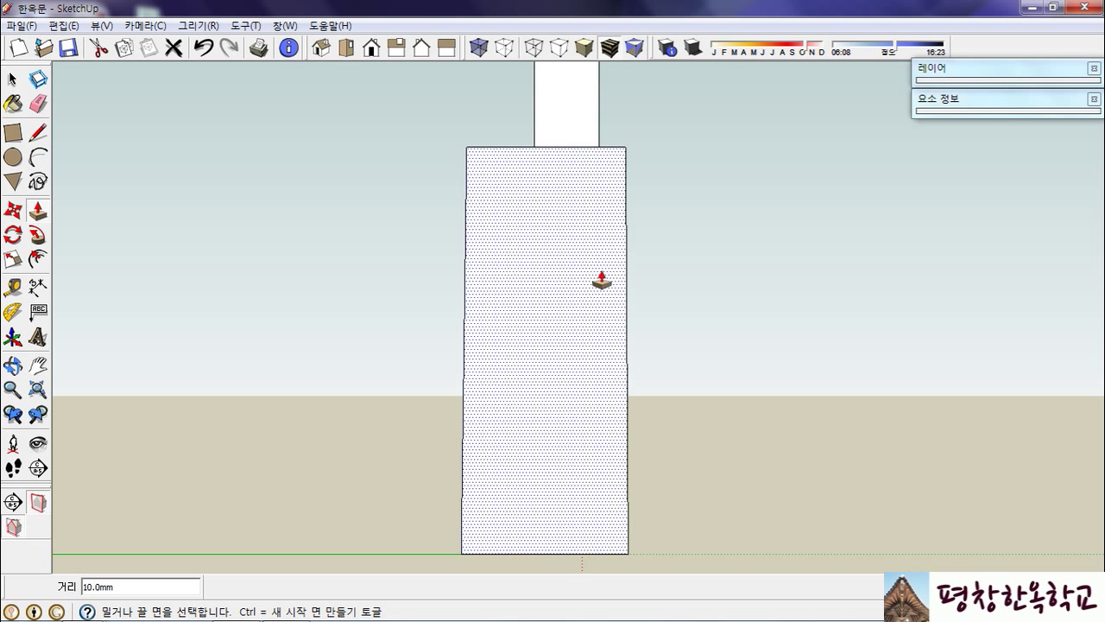
{"action": "key", "text": "t"}
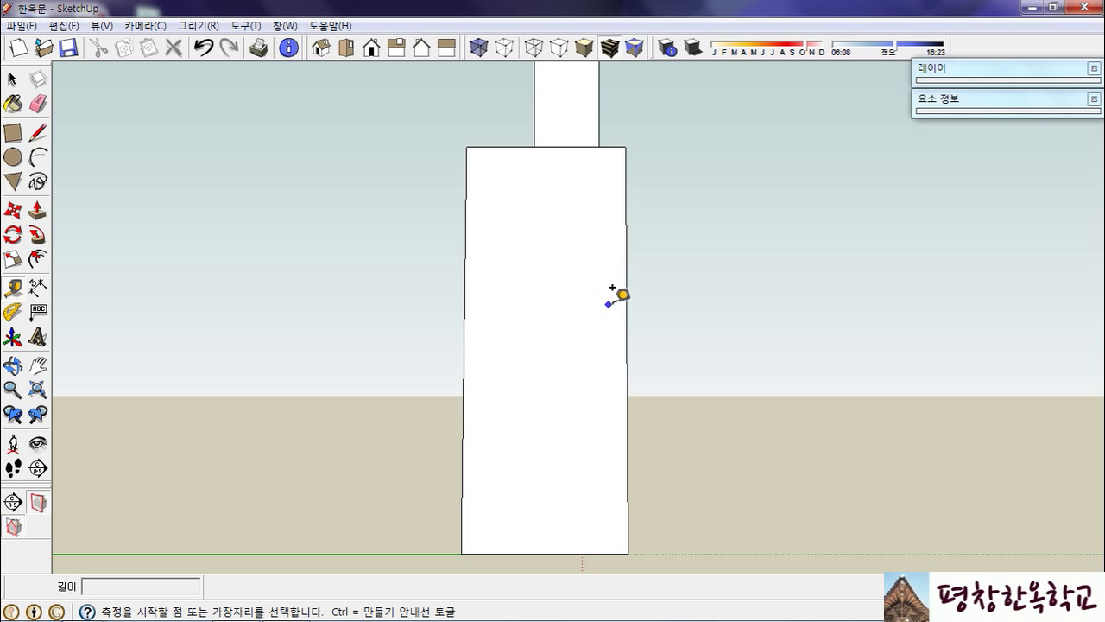
{"action": "left_click", "coordinate": [626, 282]}
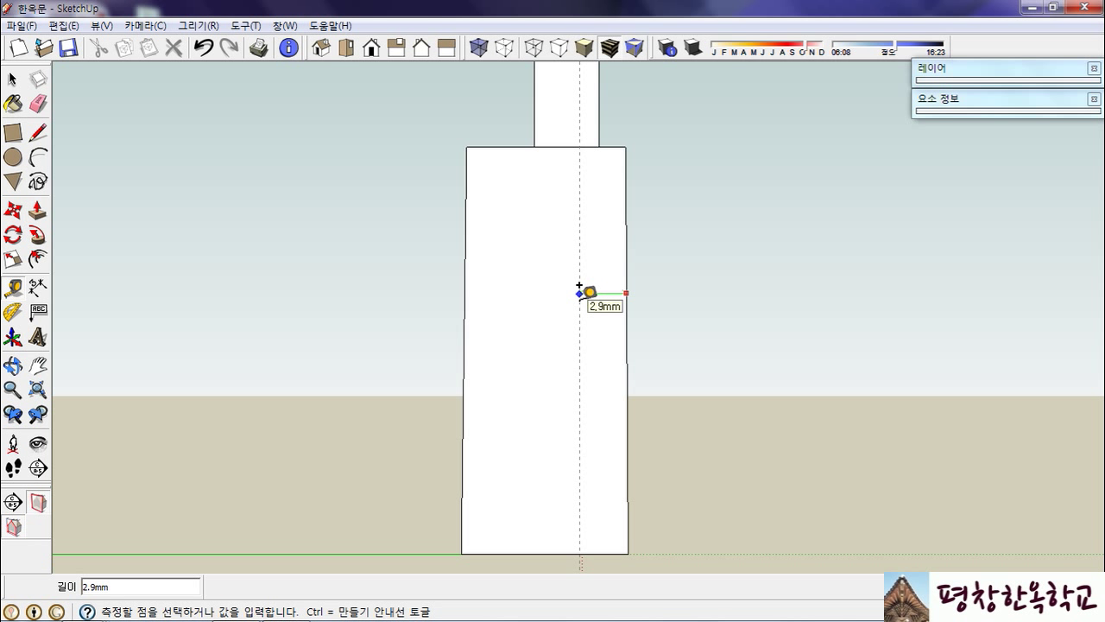
{"action": "type", "text": ".5"}
{"action": "key", "text": "Return"}
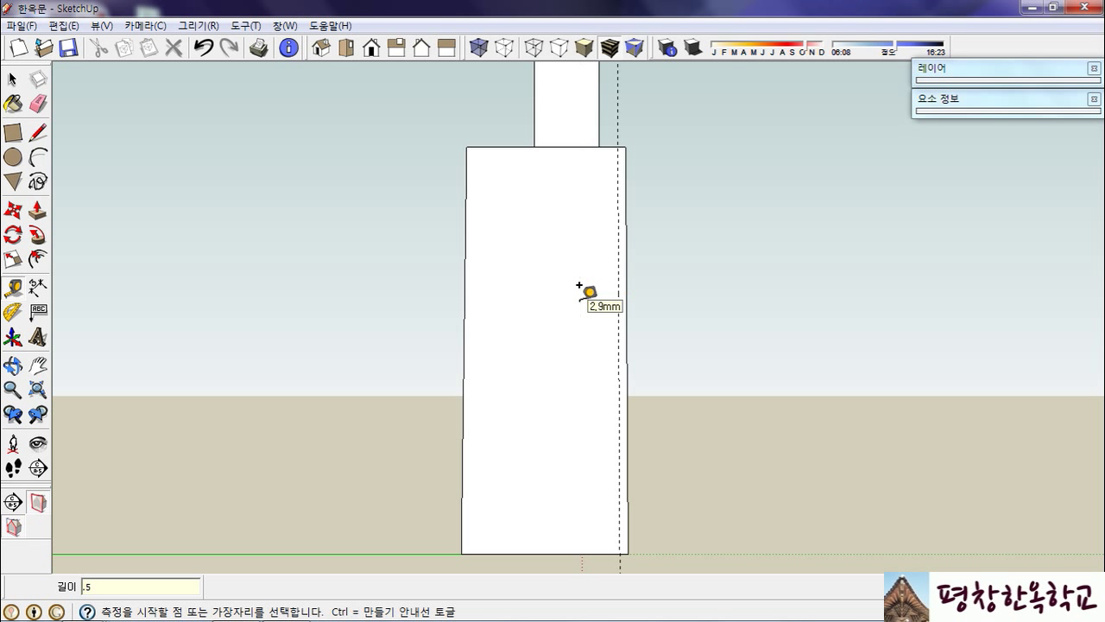
{"action": "left_click", "coordinate": [618, 259]}
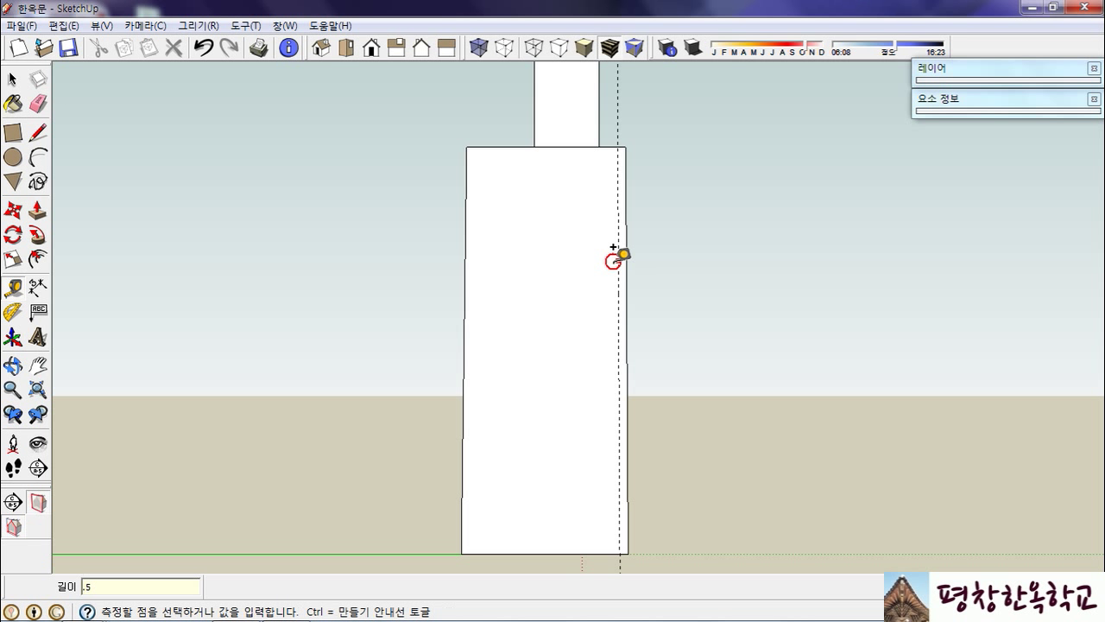
{"action": "key", "text": "Return"}
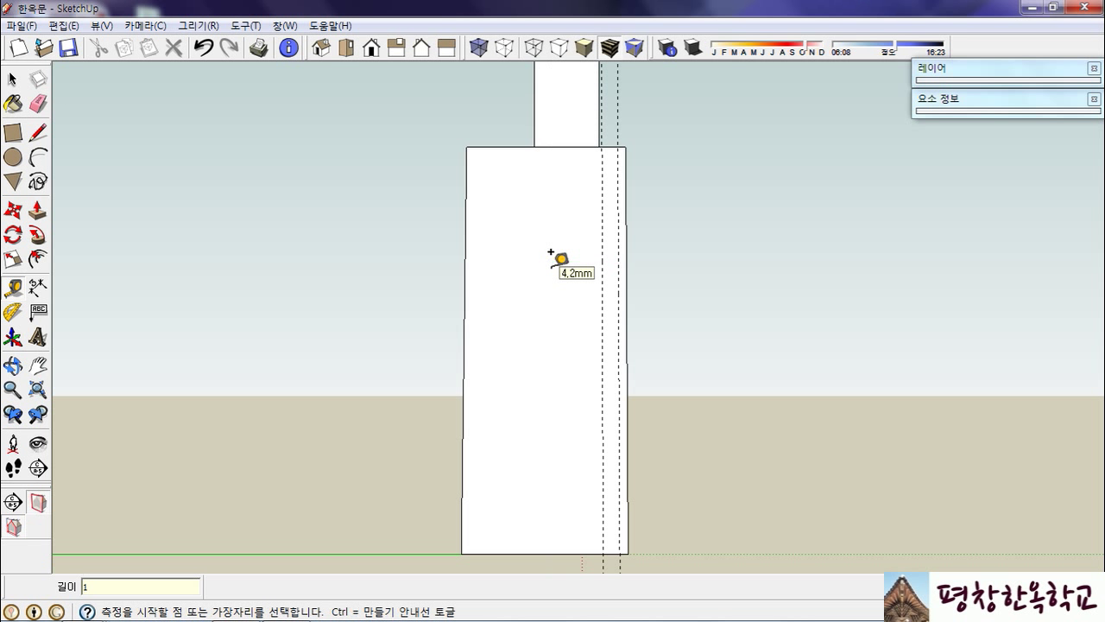
Place a horizontal guide 12.5 mm below the end face's top edge.
{"action": "left_click", "coordinate": [570, 146]}
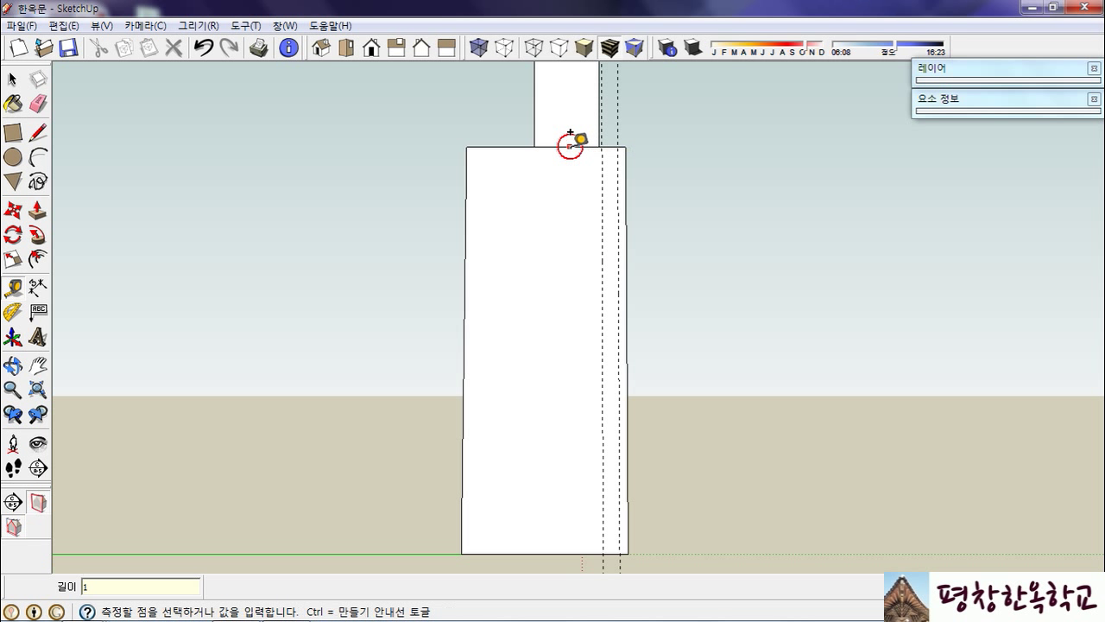
{"action": "type", "text": "12.5mm"}
{"action": "key", "text": "Return"}
Add a horizontal guide 3 mm above the middle guide and another 5 mm above that one.
{"action": "left_click", "coordinate": [569, 345]}
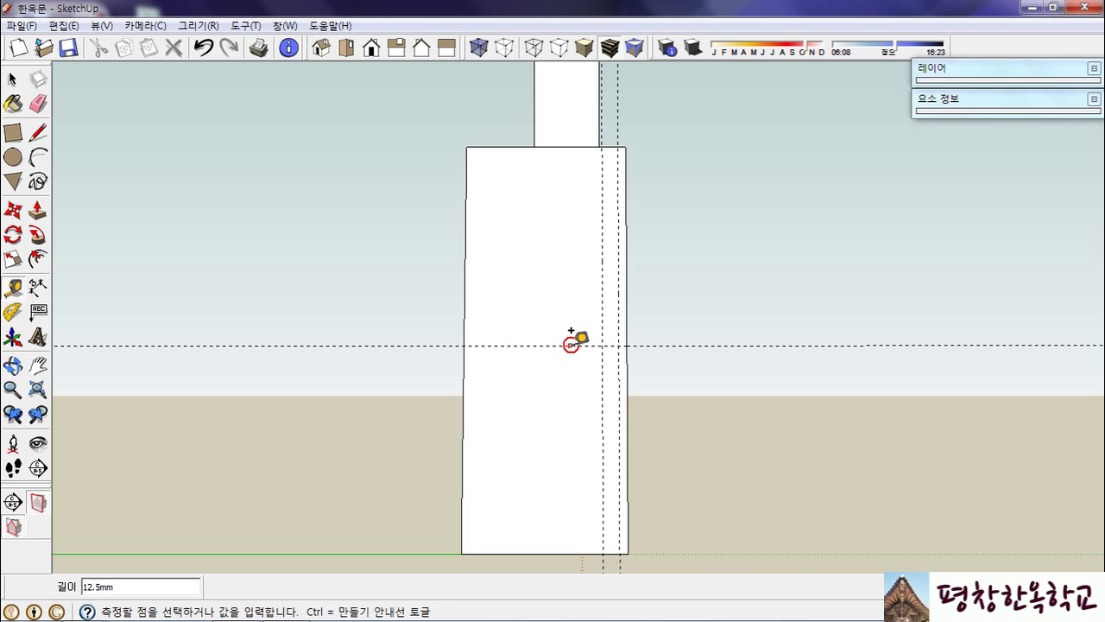
{"action": "type", "text": "3"}
{"action": "key", "text": "Return"}
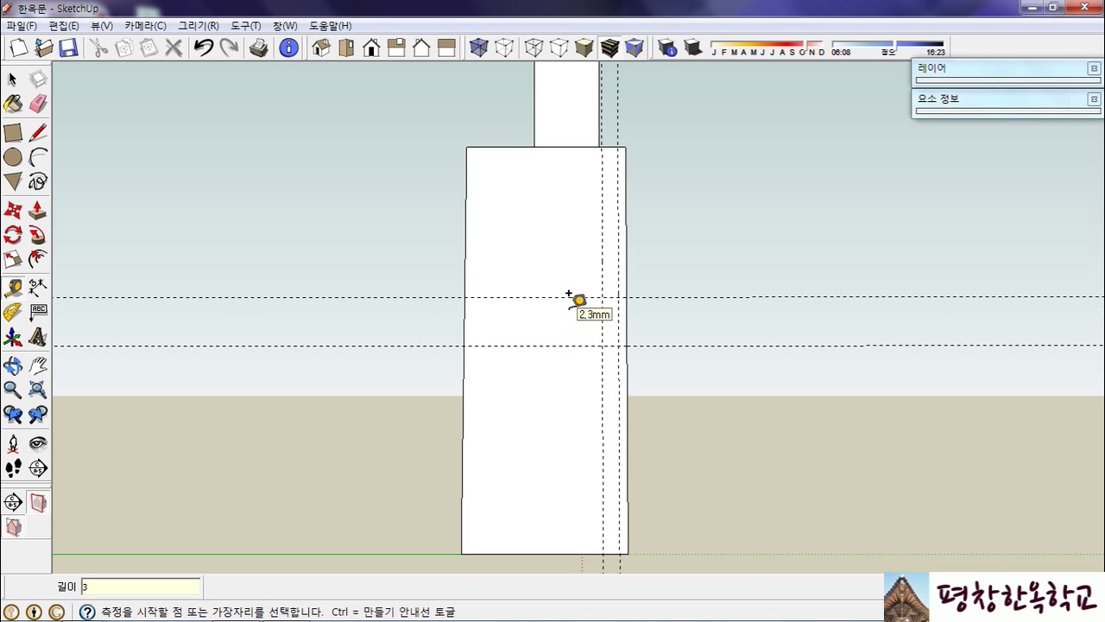
{"action": "left_click", "coordinate": [553, 297]}
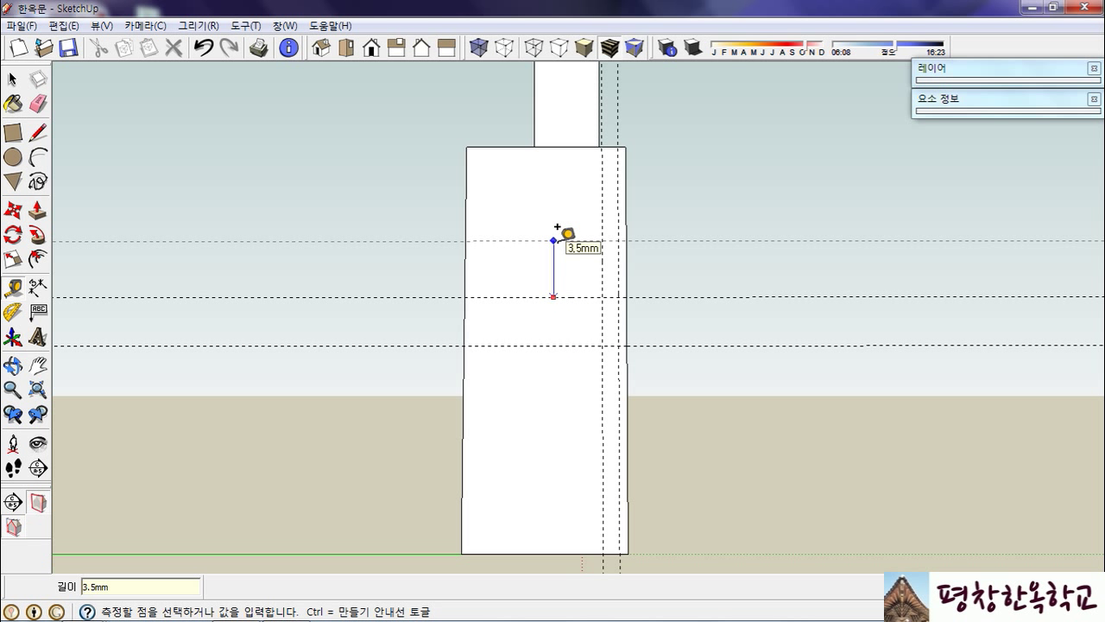
{"action": "type", "text": "5"}
{"action": "key", "text": "Return"}
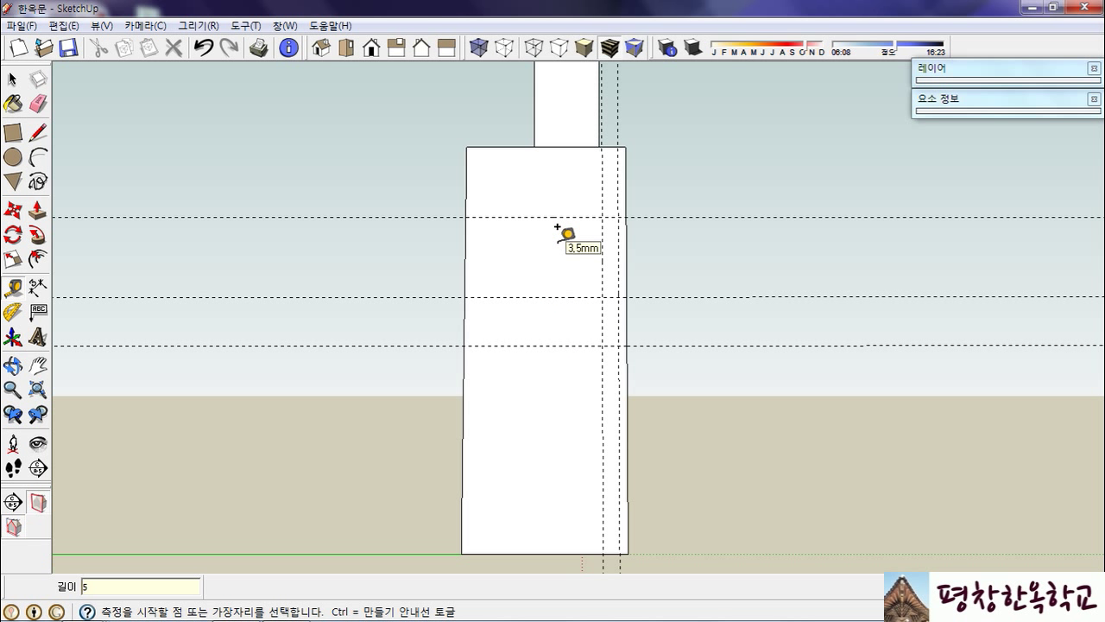
Add a horizontal guide 3 mm below the middle guide and another 5 mm below that one.
{"action": "left_click", "coordinate": [551, 345]}
{"action": "key", "text": "Return"}
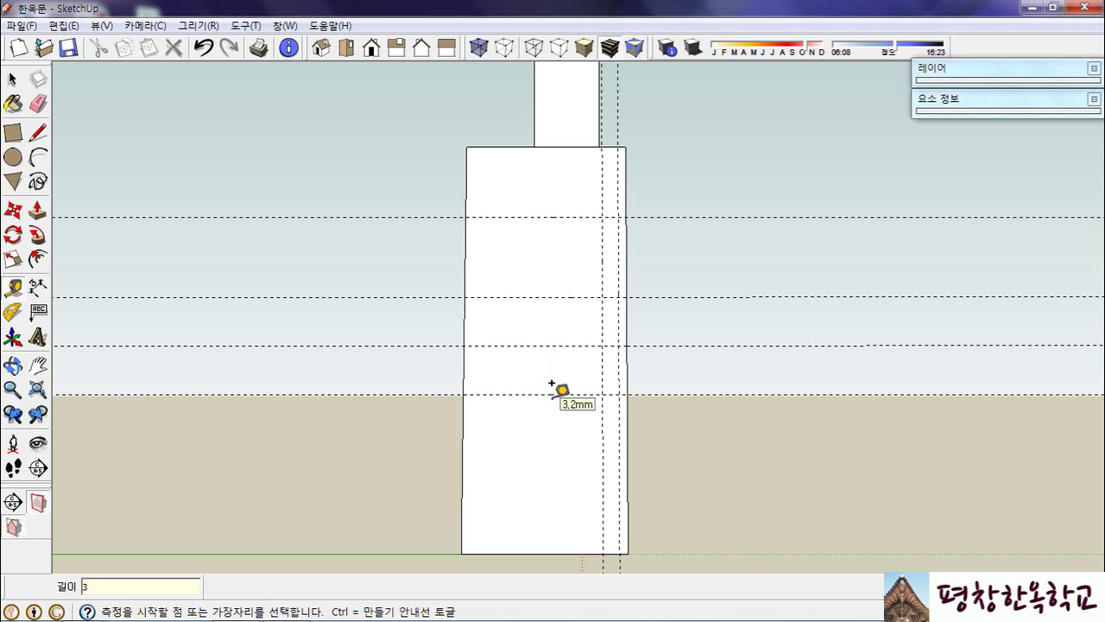
{"action": "left_click", "coordinate": [550, 394]}
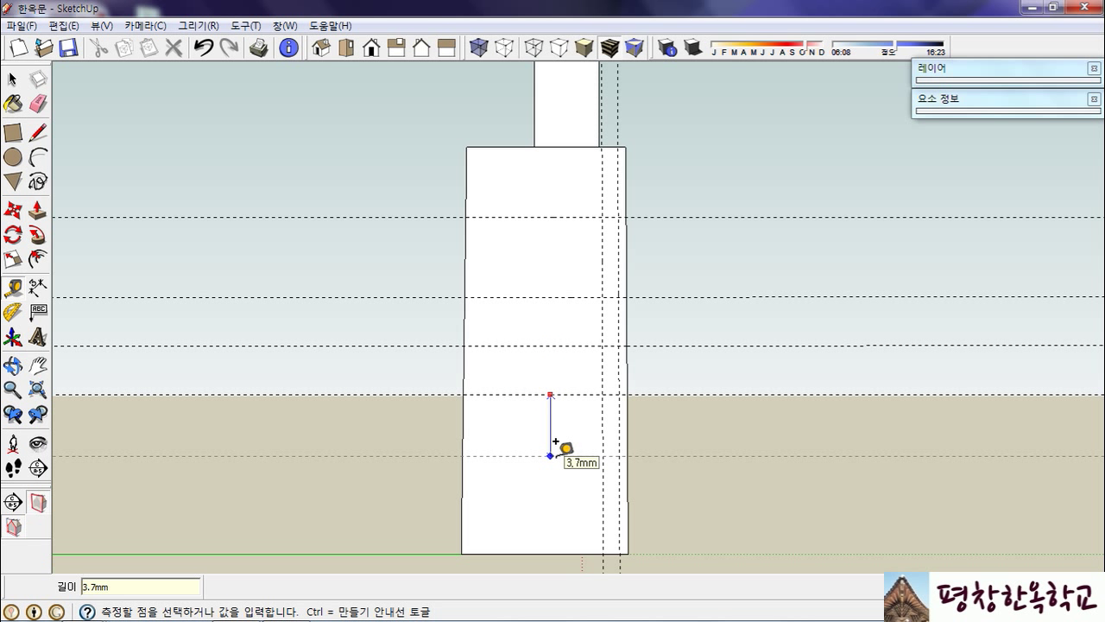
{"action": "type", "text": "5"}
{"action": "key", "text": "Return"}
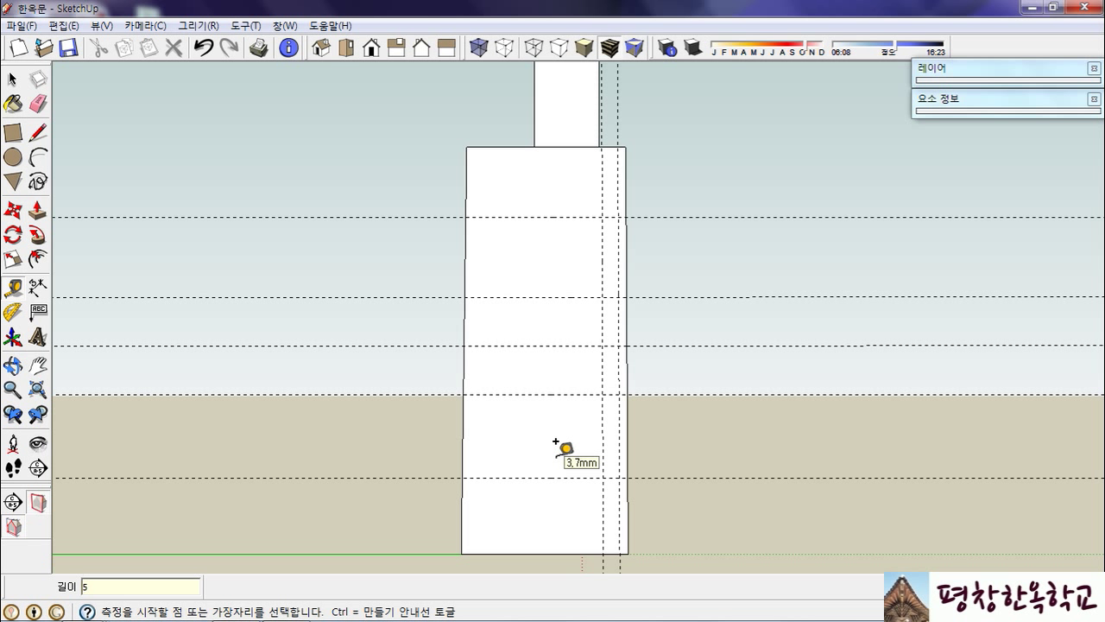
Draw the upper profile: a 0.5 mm line inward from the right edge on the top guide, continued diagonally to the inner vertical guide.
{"action": "key", "text": "l"}
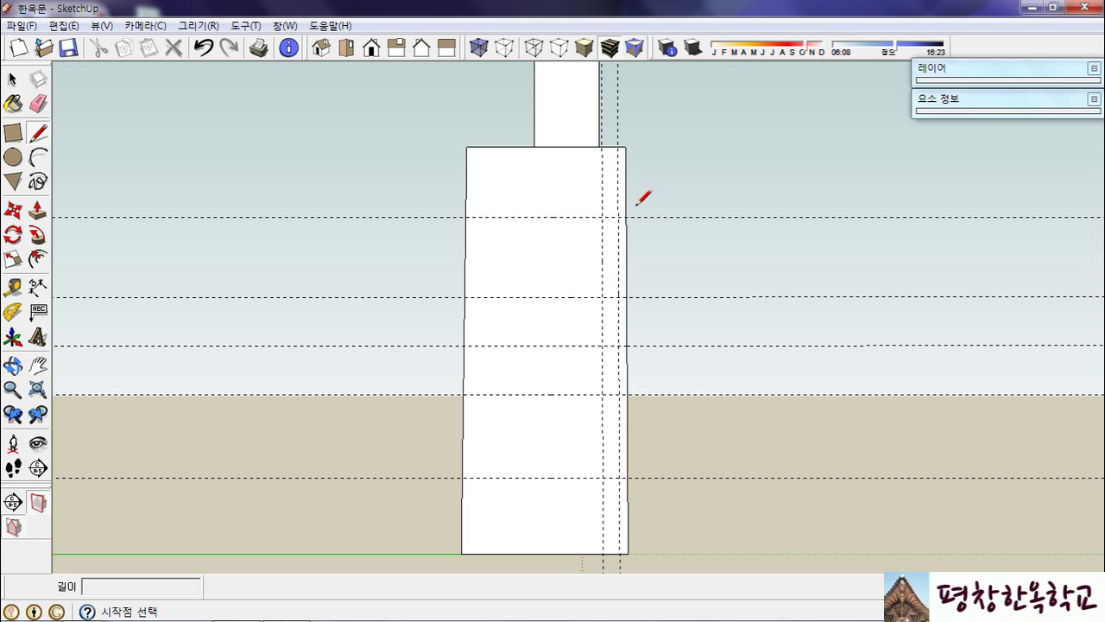
{"action": "left_click", "coordinate": [625, 216]}
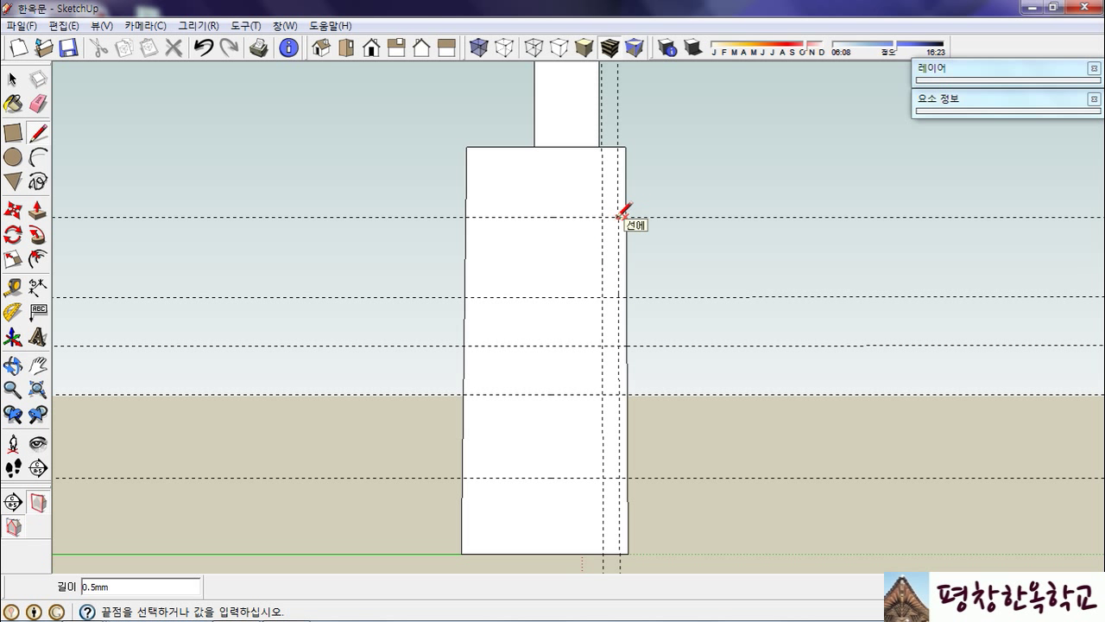
{"action": "left_click", "coordinate": [618, 217]}
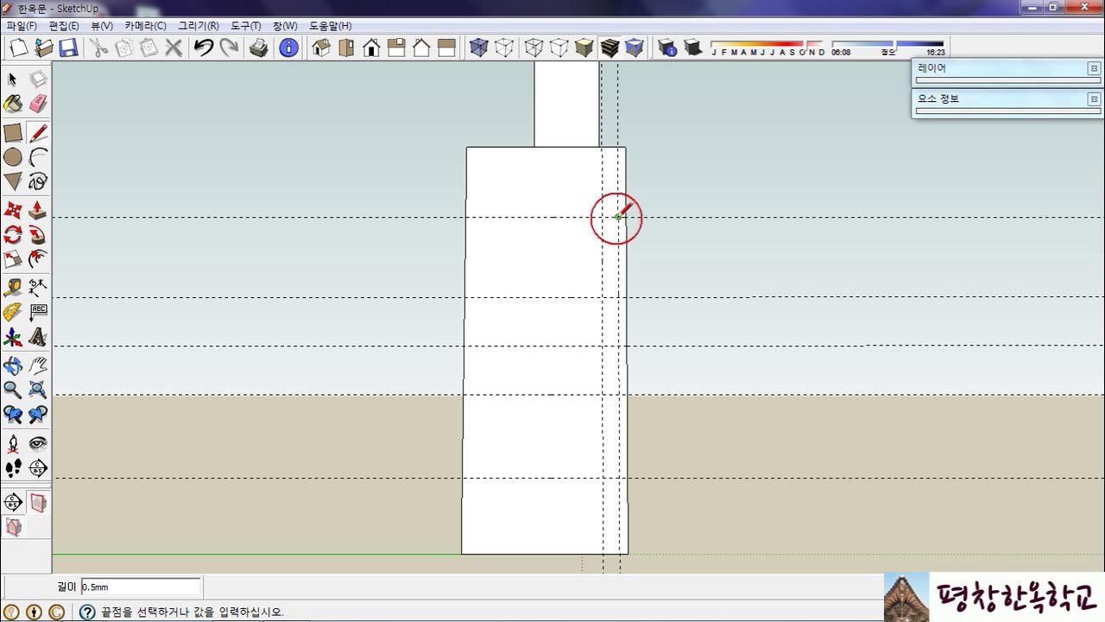
{"action": "left_click", "coordinate": [602, 297]}
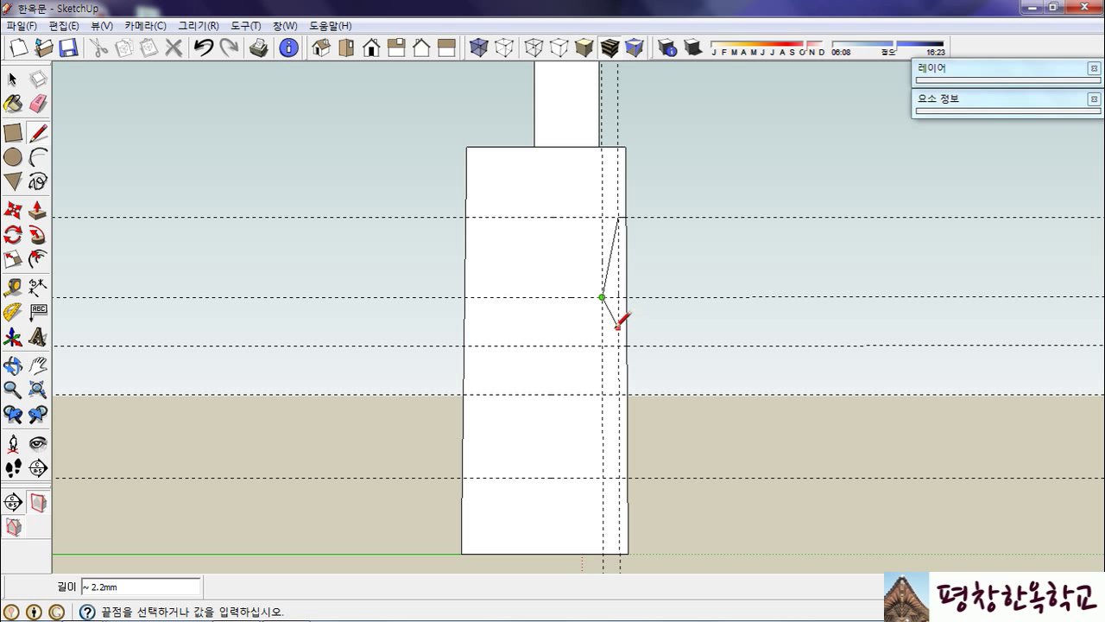
{"action": "key", "text": "Escape"}
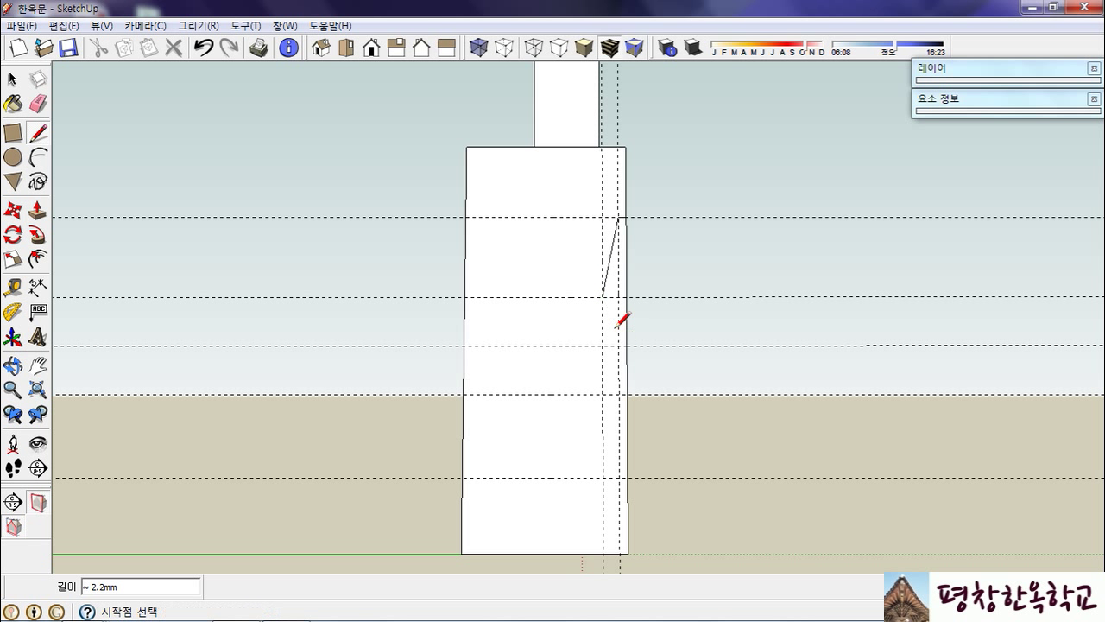
Draw the mirrored lower profile from the inner vertical guide diagonally to the lowest guide, ending with a 0.5 mm line to the right edge.
{"action": "left_click", "coordinate": [602, 395]}
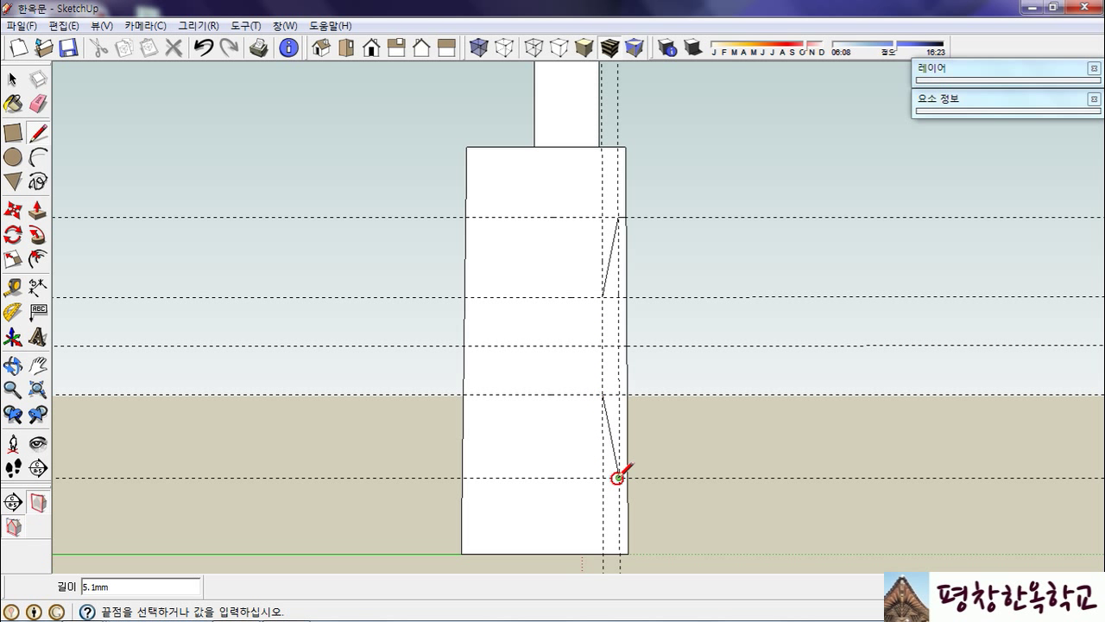
{"action": "left_click", "coordinate": [618, 477]}
{"action": "scroll", "coordinate": [618, 477], "scroll_direction": "up", "scroll_amount": 5}
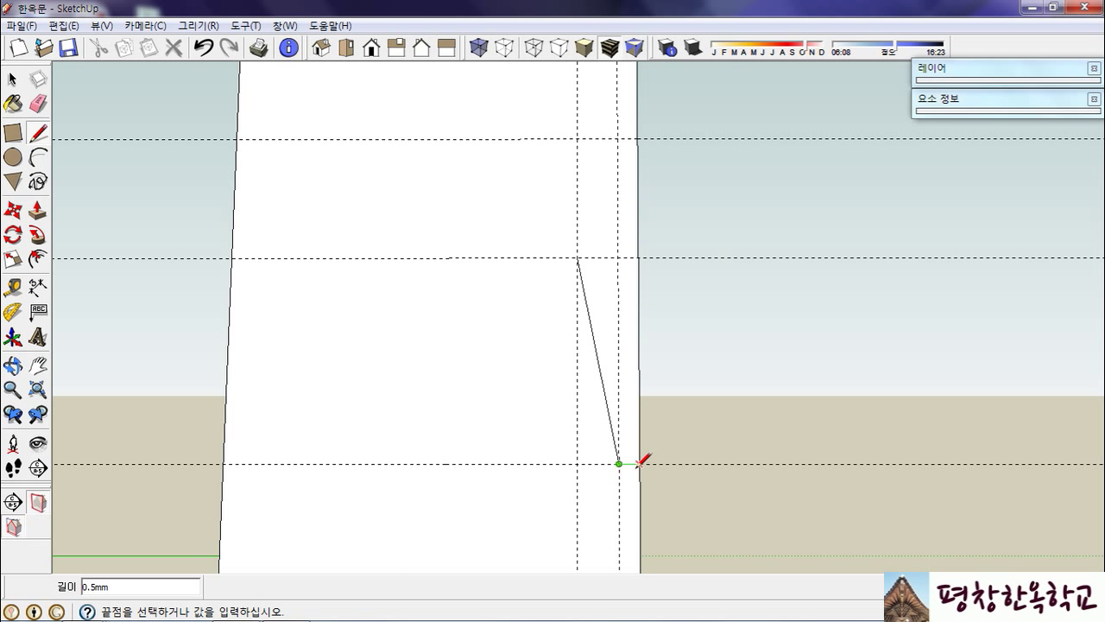
{"action": "left_click", "coordinate": [639, 464]}
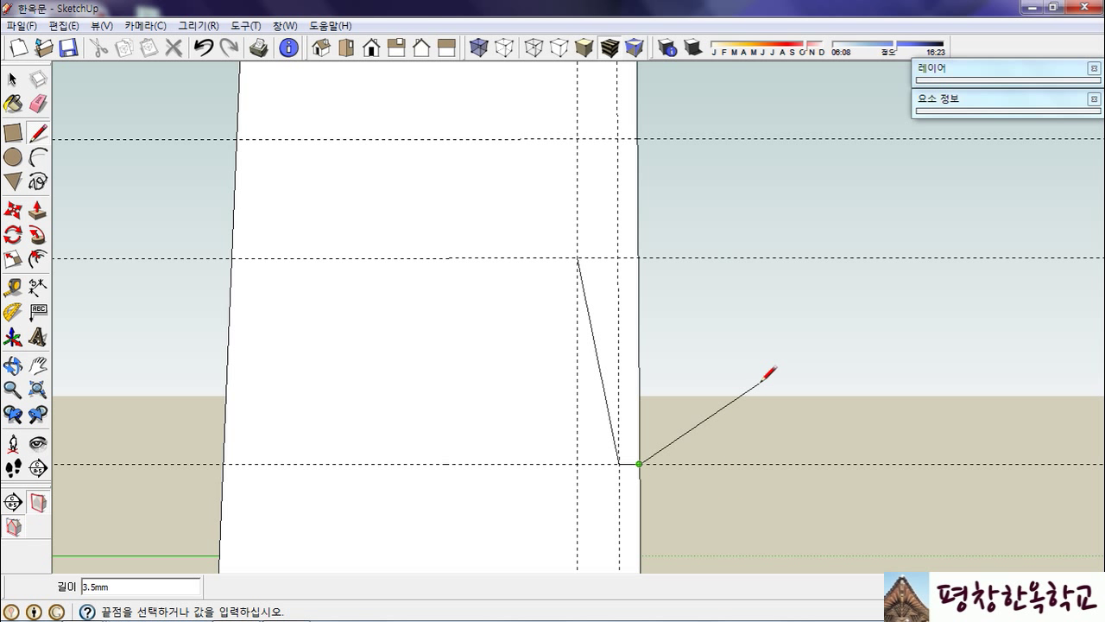
{"action": "key", "text": "Escape"}
{"action": "scroll", "coordinate": [571, 470], "scroll_direction": "down", "scroll_amount": 2}
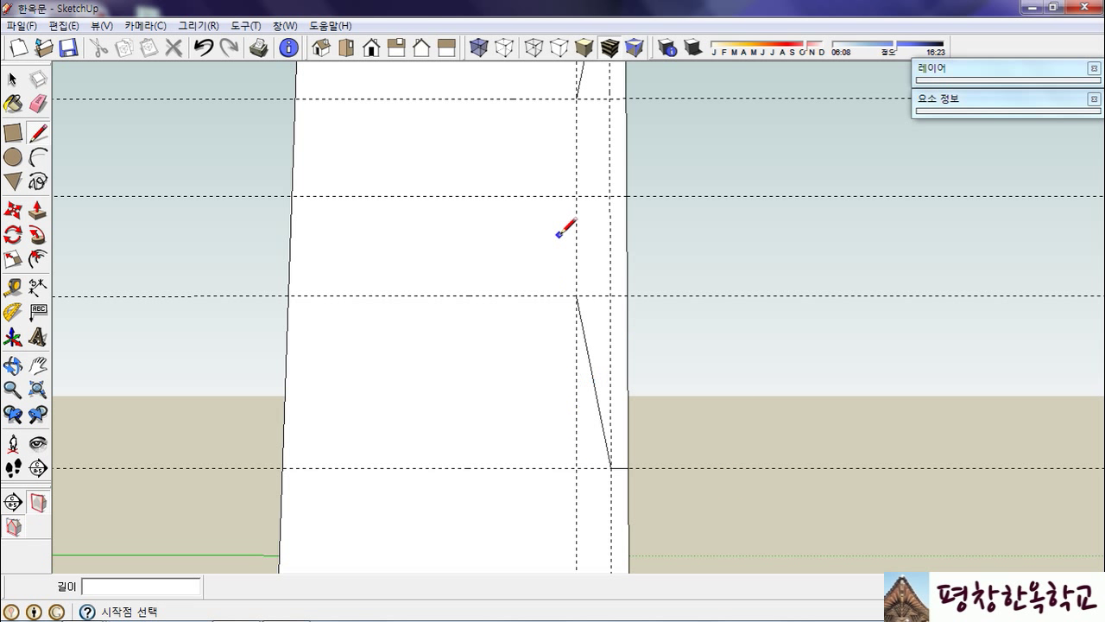
Draw two adjoining 3 mm arcs with 1 mm bulges toward the outer edge, closing the moulding profile between the two diagonals.
{"action": "left_click", "coordinate": [33, 159]}
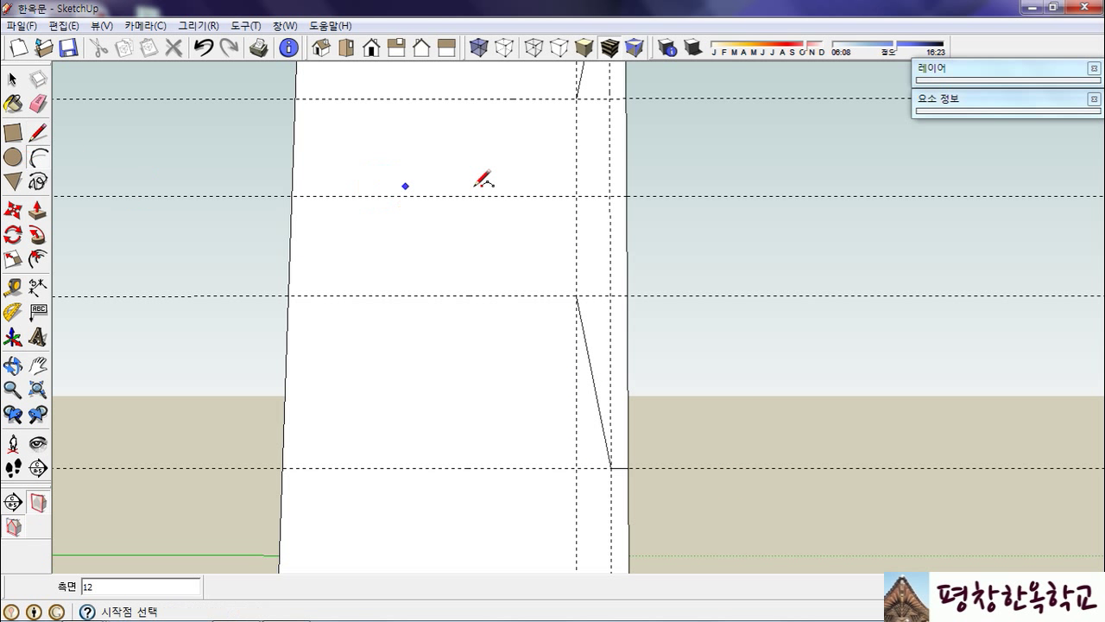
{"action": "left_click", "coordinate": [576, 99]}
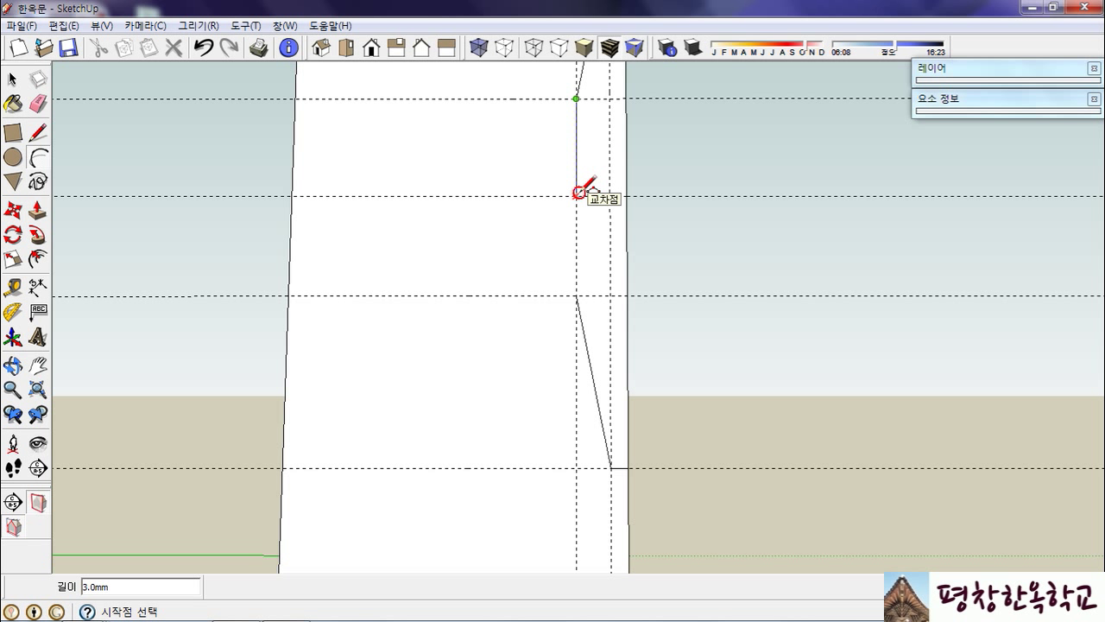
{"action": "left_click", "coordinate": [576, 196]}
{"action": "left_click", "coordinate": [612, 140]}
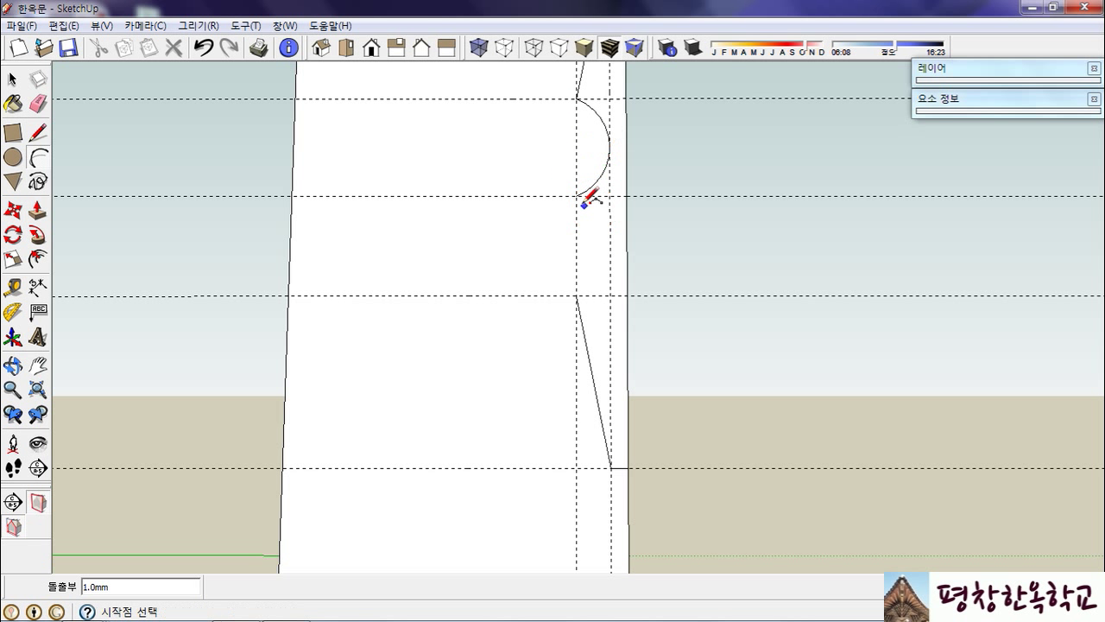
{"action": "left_click", "coordinate": [576, 196]}
{"action": "left_click", "coordinate": [576, 296]}
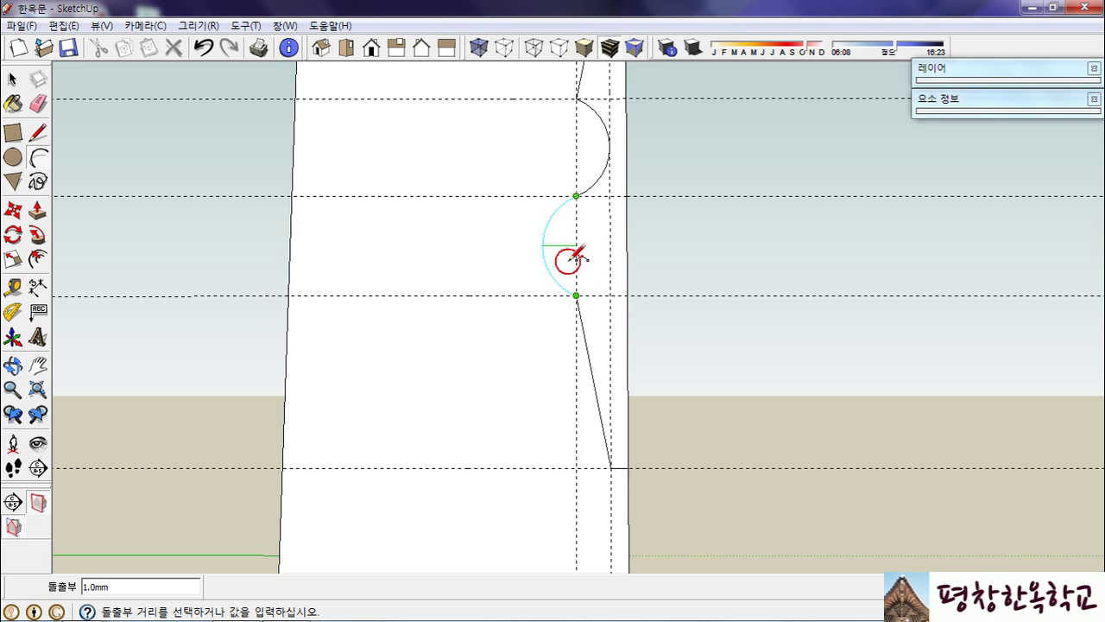
{"action": "left_click", "coordinate": [610, 244]}
Select the frame's inner edges on the moulding side, along the bottom rail, long upright, top rail and short upright, as the sweep path.
{"action": "middle_click_drag", "start_coordinate": [599, 277], "coordinate": [501, 444]}
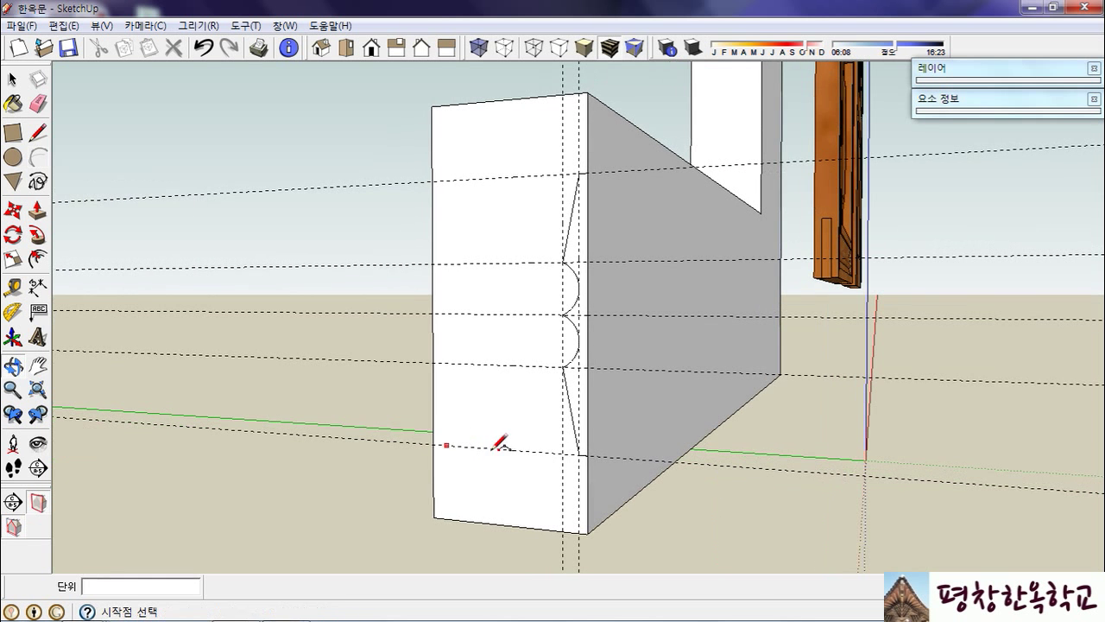
{"action": "key", "text": "space"}
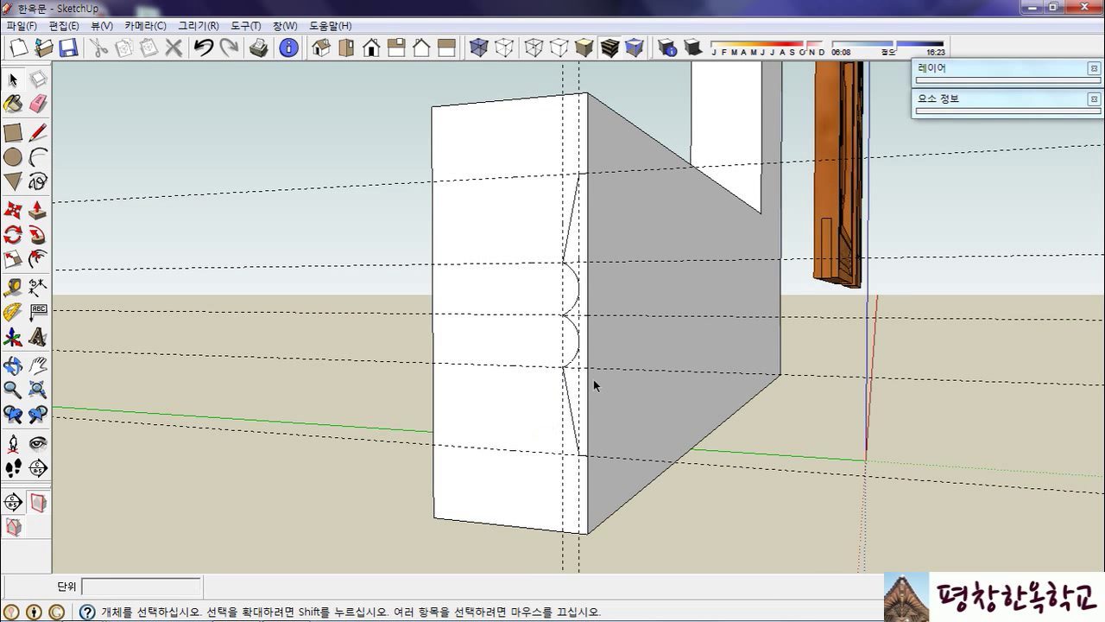
{"action": "left_click", "coordinate": [645, 130]}
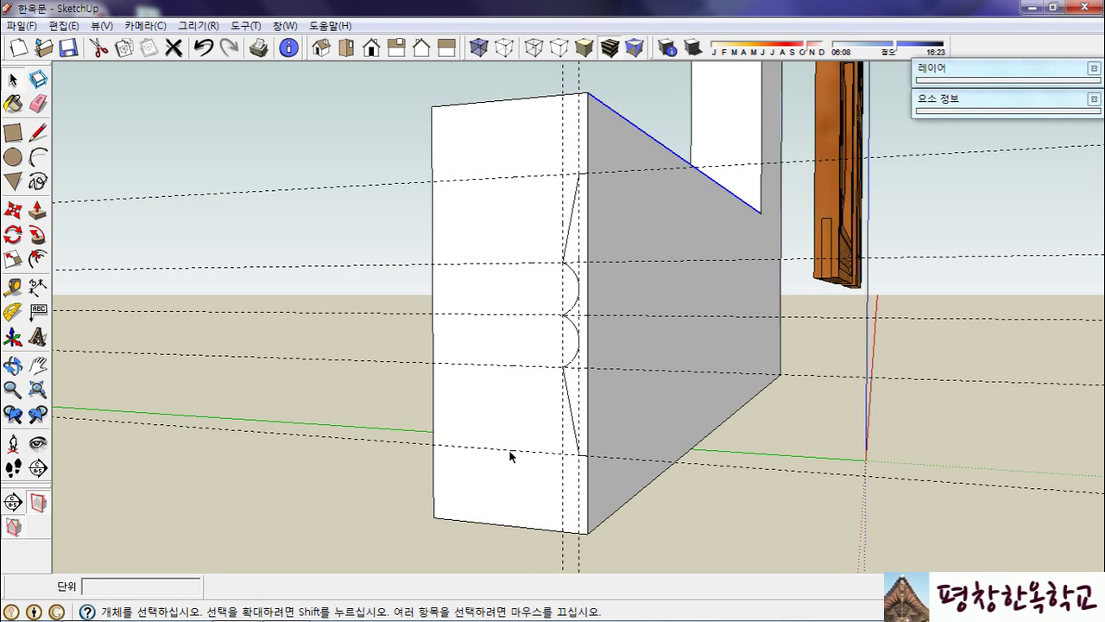
{"action": "middle_click_drag", "start_coordinate": [509, 454], "coordinate": [648, 375]}
{"action": "middle_click_drag", "start_coordinate": [698, 190], "coordinate": [577, 164]}
{"action": "scroll", "coordinate": [575, 162], "scroll_direction": "up", "scroll_amount": 3}
{"action": "left_click", "coordinate": [574, 157], "text": "shift"}
{"action": "left_click", "coordinate": [459, 354], "text": "shift"}
{"action": "scroll", "coordinate": [558, 130], "scroll_direction": "down", "scroll_amount": 3}
{"action": "scroll", "coordinate": [577, 528], "scroll_direction": "up", "scroll_amount": 5}
{"action": "middle_click_drag", "start_coordinate": [577, 529], "coordinate": [619, 495]}
{"action": "scroll", "coordinate": [607, 515], "scroll_direction": "up", "scroll_amount": 5}
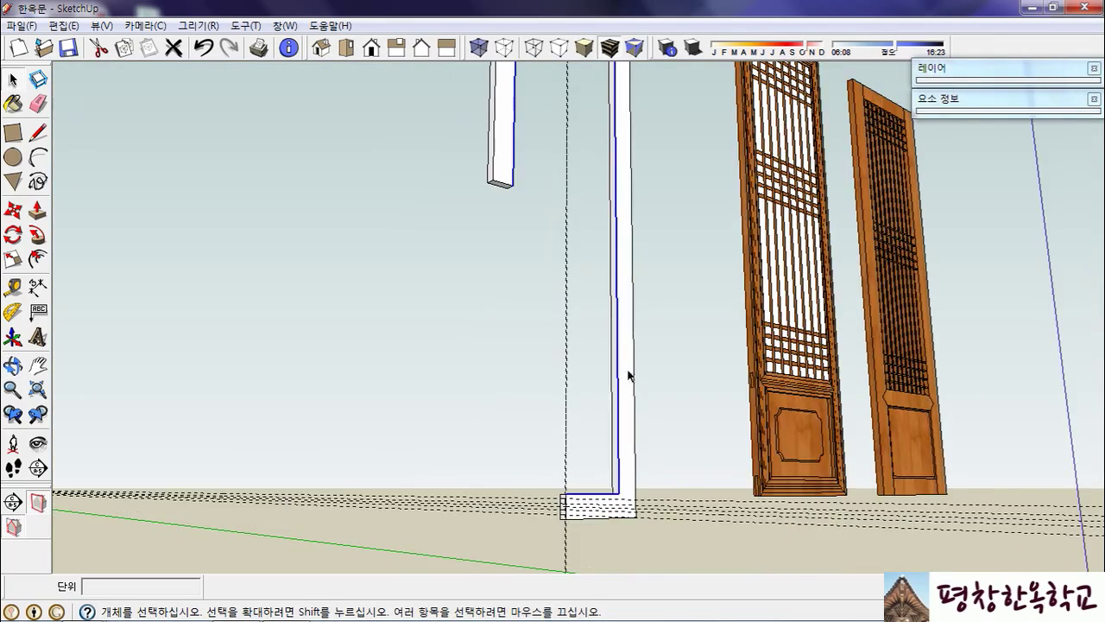
{"action": "middle_click_drag", "start_coordinate": [592, 521], "coordinate": [612, 510]}
{"action": "scroll", "coordinate": [599, 501], "scroll_direction": "up", "scroll_amount": 4}
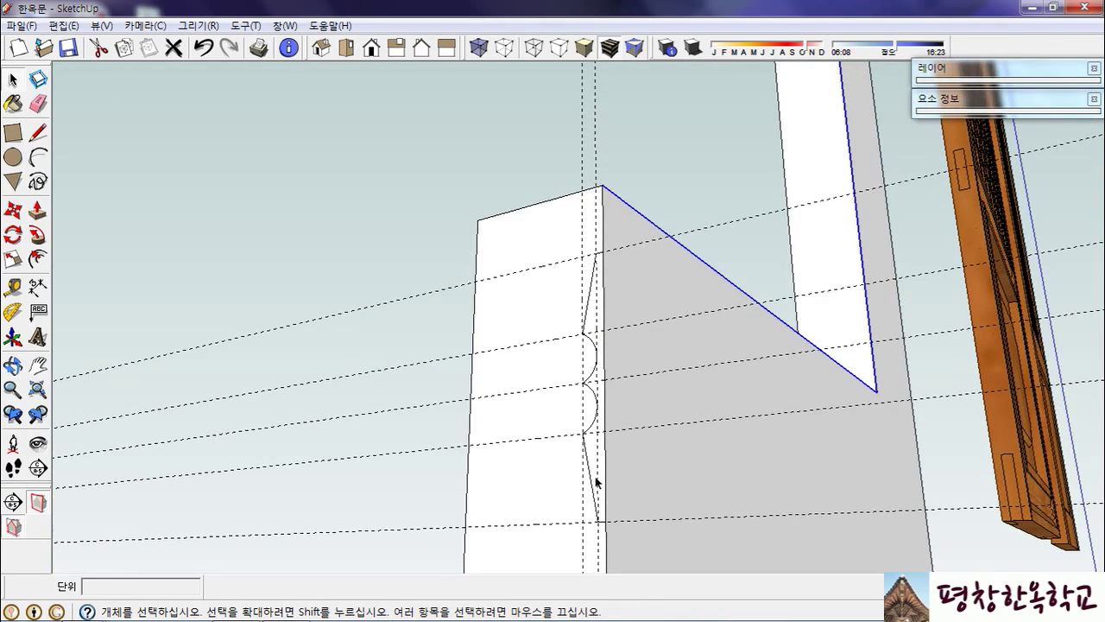
Sweep the moulding profile along the selected edges with Follow Me to cut it into the frame.
{"action": "left_click", "coordinate": [37, 211]}
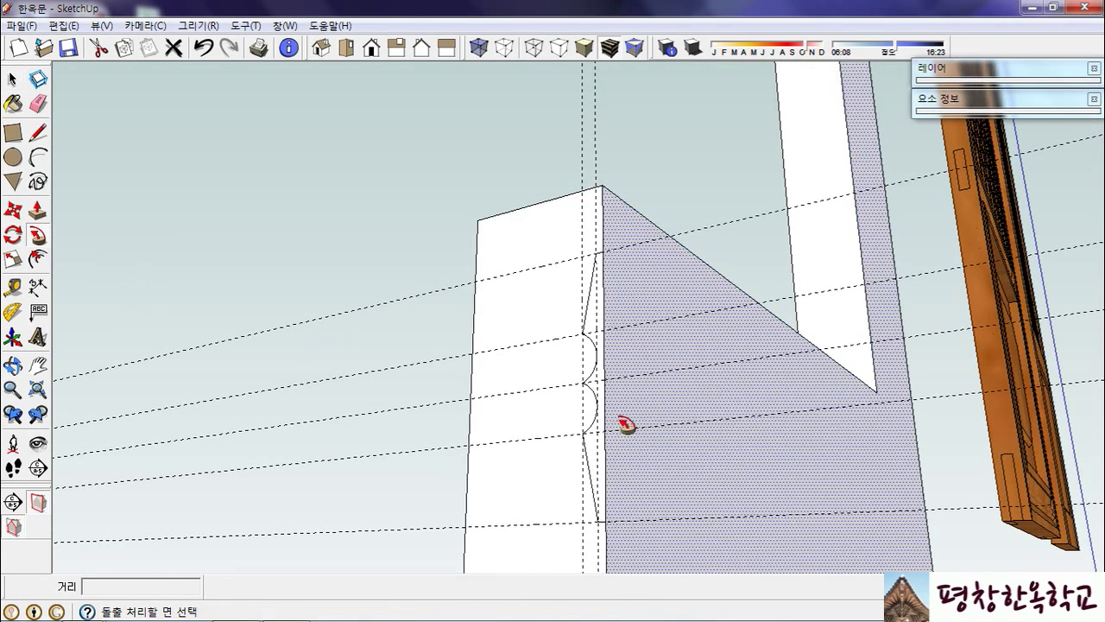
{"action": "left_click", "coordinate": [598, 463]}
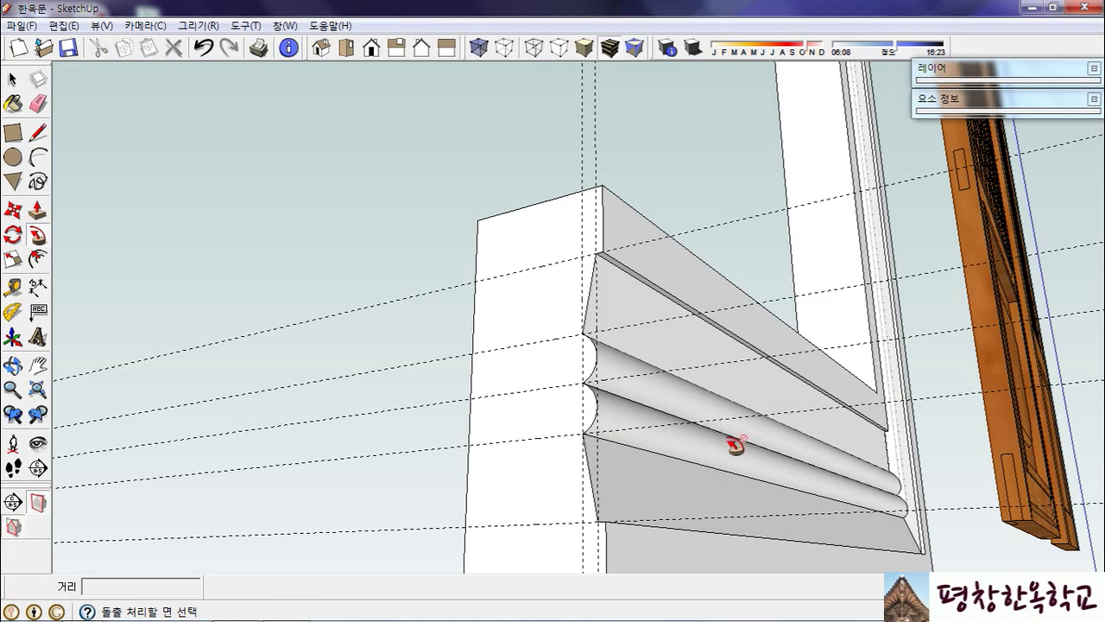
{"action": "middle_click_drag", "start_coordinate": [806, 239], "coordinate": [666, 452]}
{"action": "scroll", "coordinate": [501, 403], "scroll_direction": "down", "scroll_amount": 3}
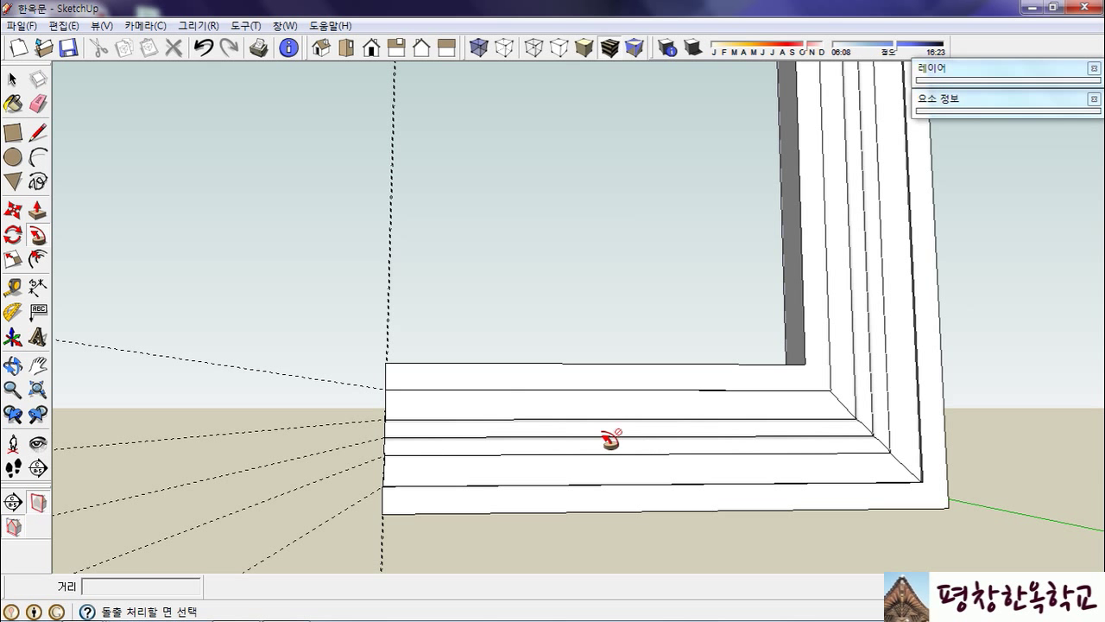
{"action": "double_click", "coordinate": [429, 377]}
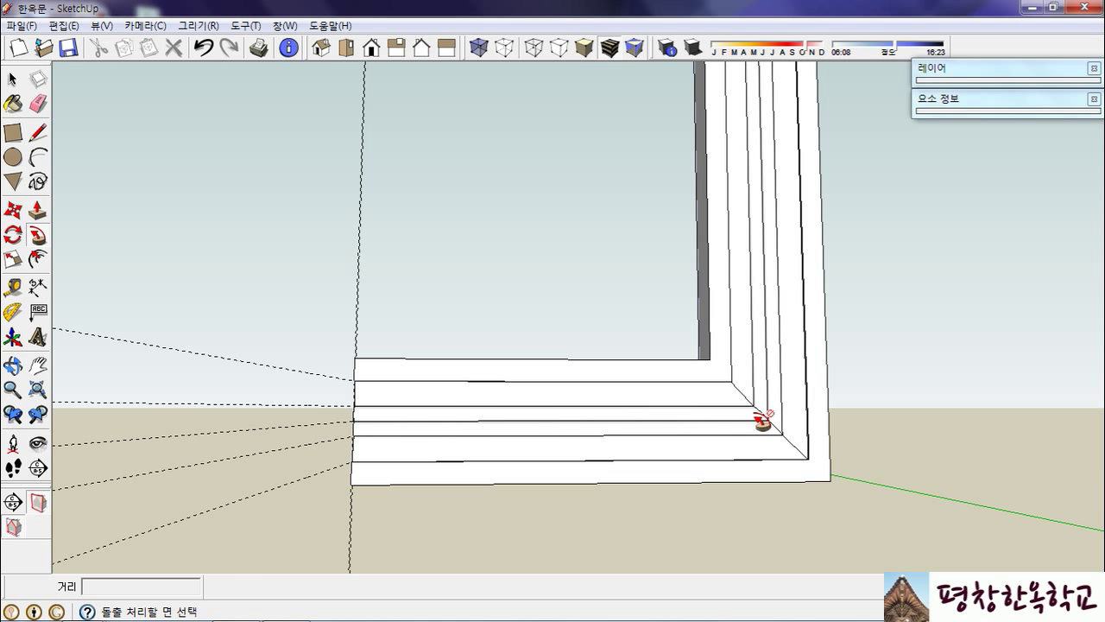
Draw a diagonal mitre line across the lower corner's moulded side and delete the segment bridging the recessed profile.
{"action": "key", "text": "l"}
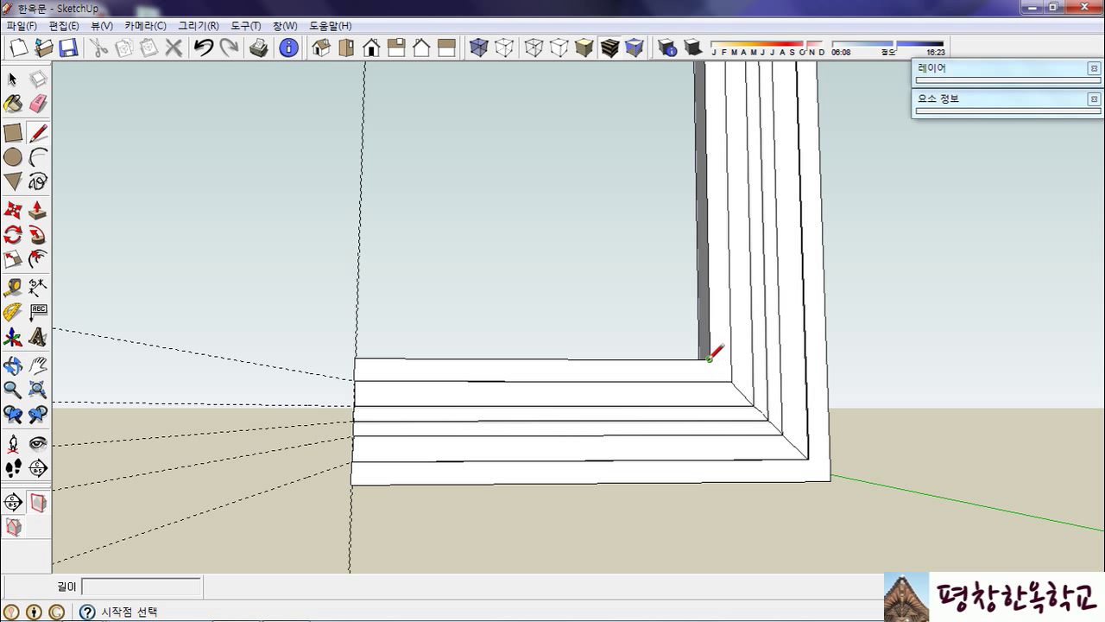
{"action": "left_click", "coordinate": [709, 357]}
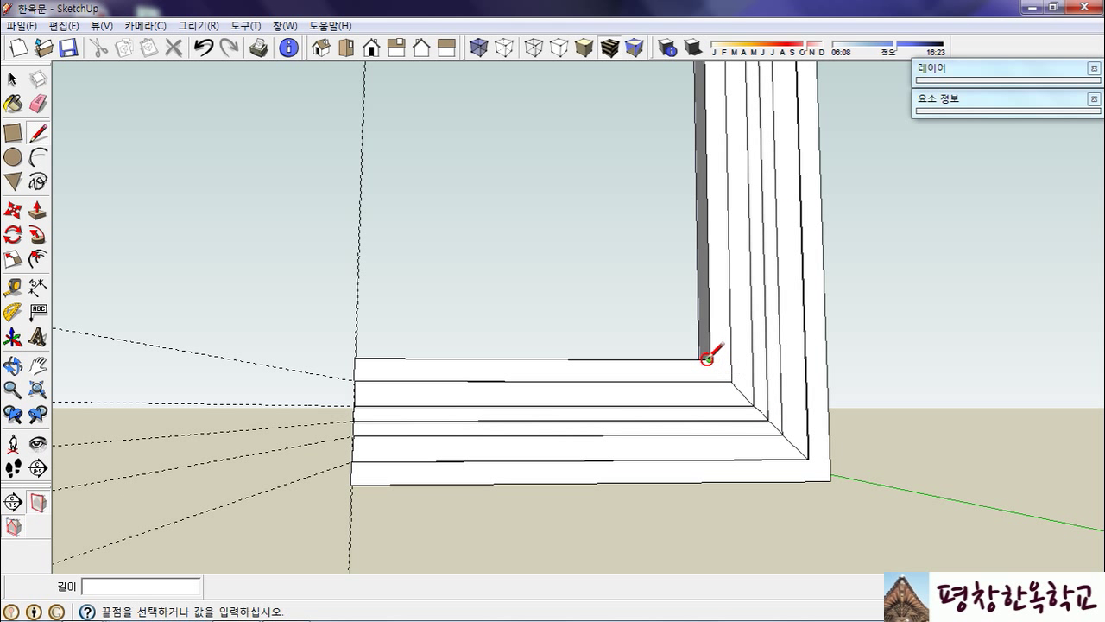
{"action": "left_click", "coordinate": [831, 479]}
{"action": "middle_click_drag", "start_coordinate": [828, 476], "coordinate": [785, 406]}
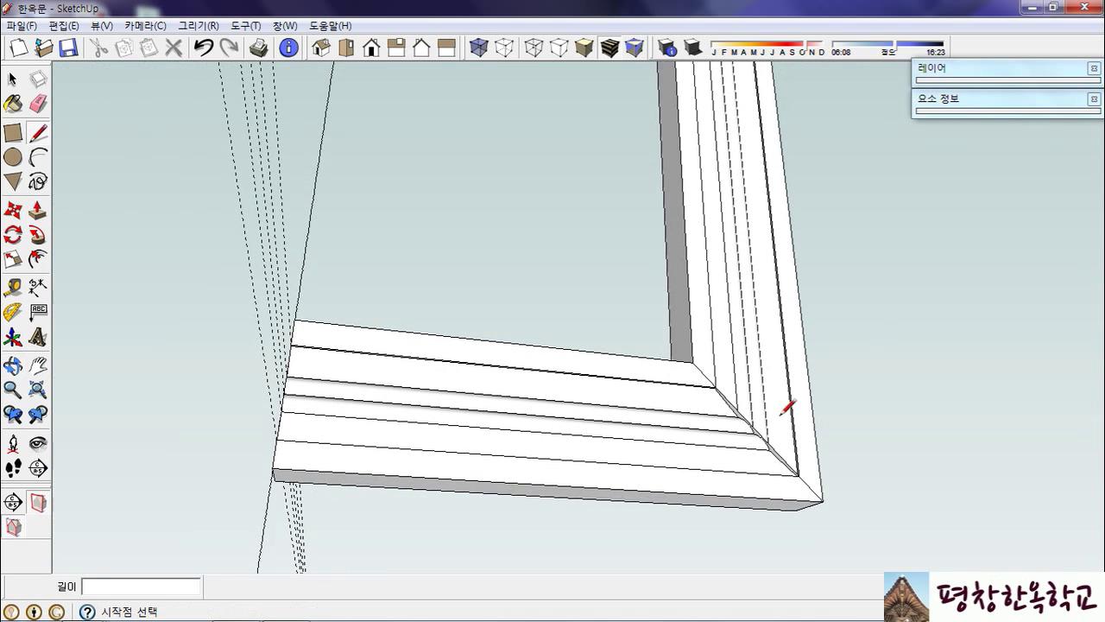
{"action": "scroll", "coordinate": [785, 406], "scroll_direction": "up", "scroll_amount": 6}
{"action": "key", "text": "space"}
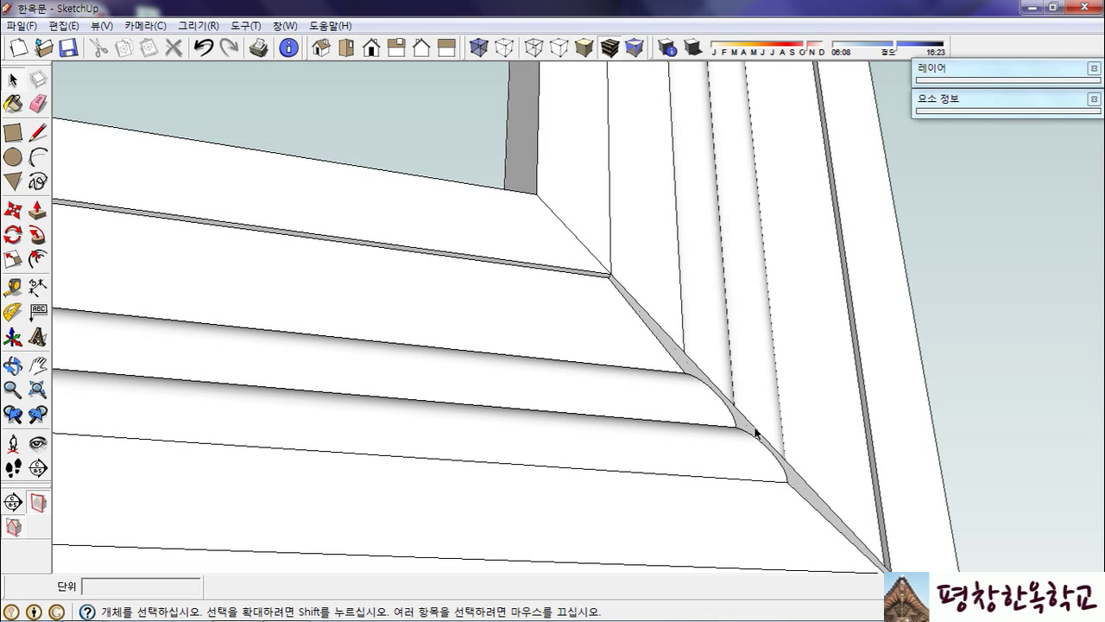
{"action": "left_click", "coordinate": [751, 423]}
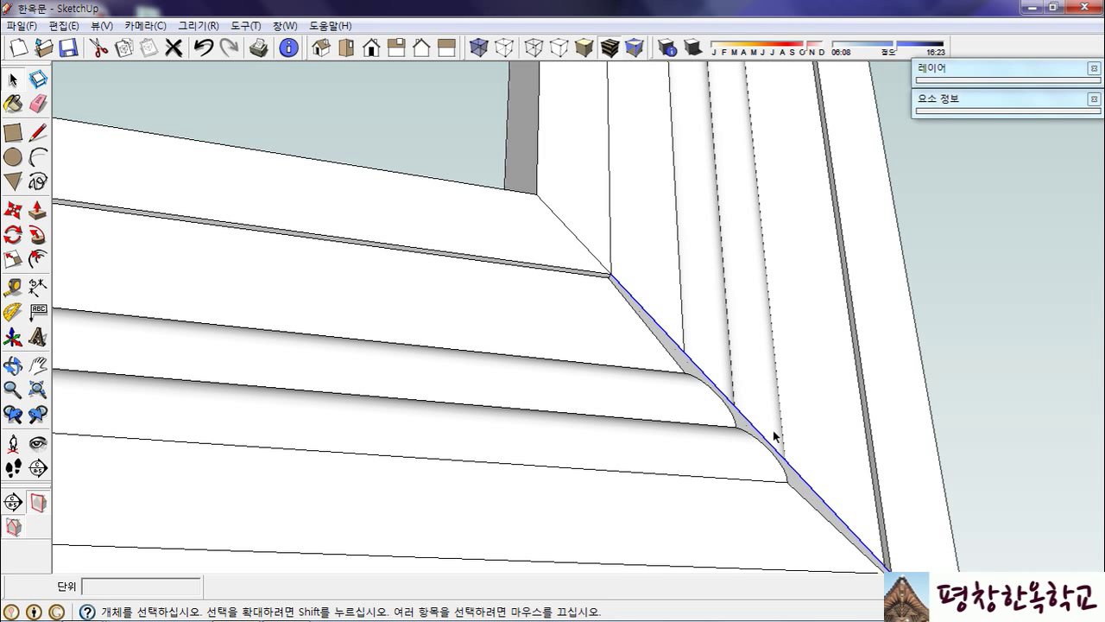
{"action": "key", "text": "Delete"}
Draw the matching mitre line on the back face of the lower corner, from inner to outer corner.
{"action": "scroll", "coordinate": [777, 305], "scroll_direction": "down", "scroll_amount": 5}
{"action": "middle_click_drag", "start_coordinate": [768, 303], "coordinate": [833, 429]}
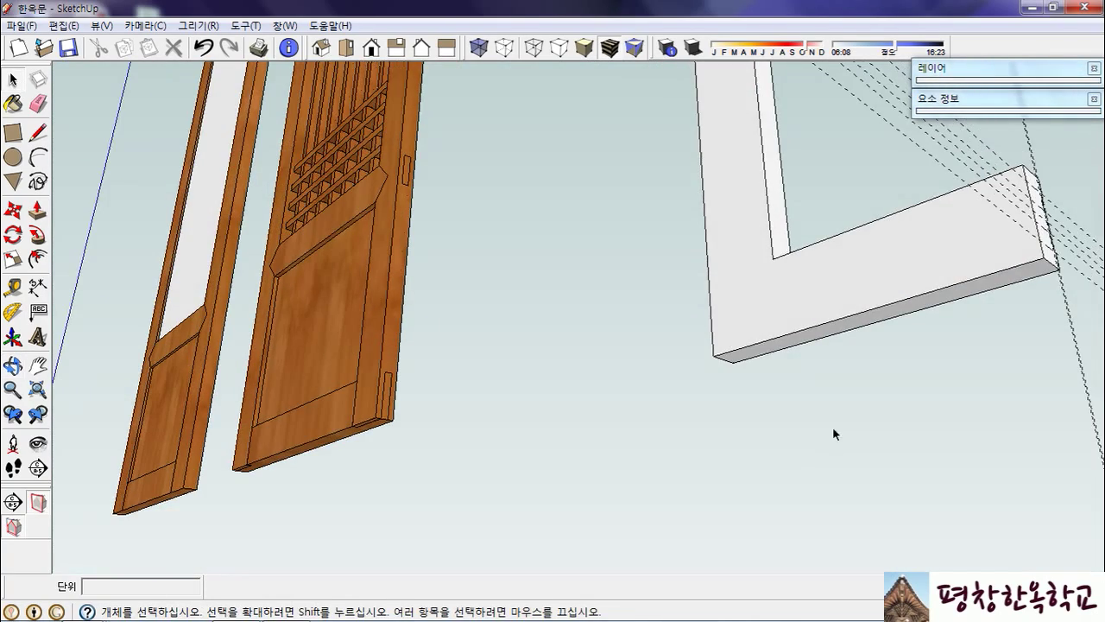
{"action": "key", "text": "l"}
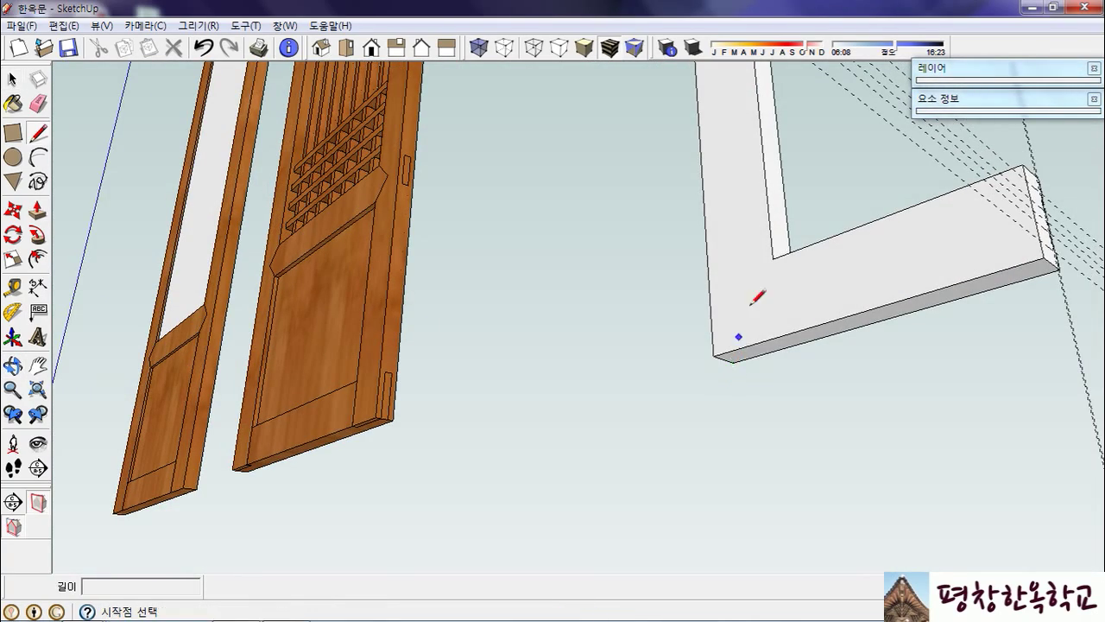
{"action": "left_click", "coordinate": [773, 258]}
{"action": "left_click", "coordinate": [713, 355]}
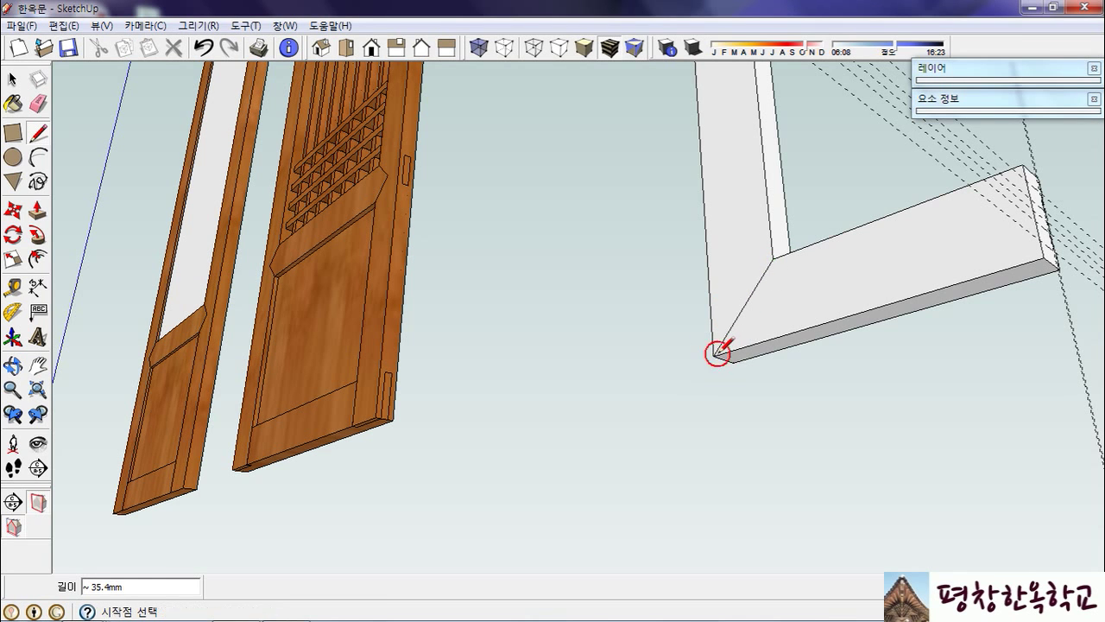
{"action": "middle_click_drag", "start_coordinate": [829, 311], "coordinate": [809, 328]}
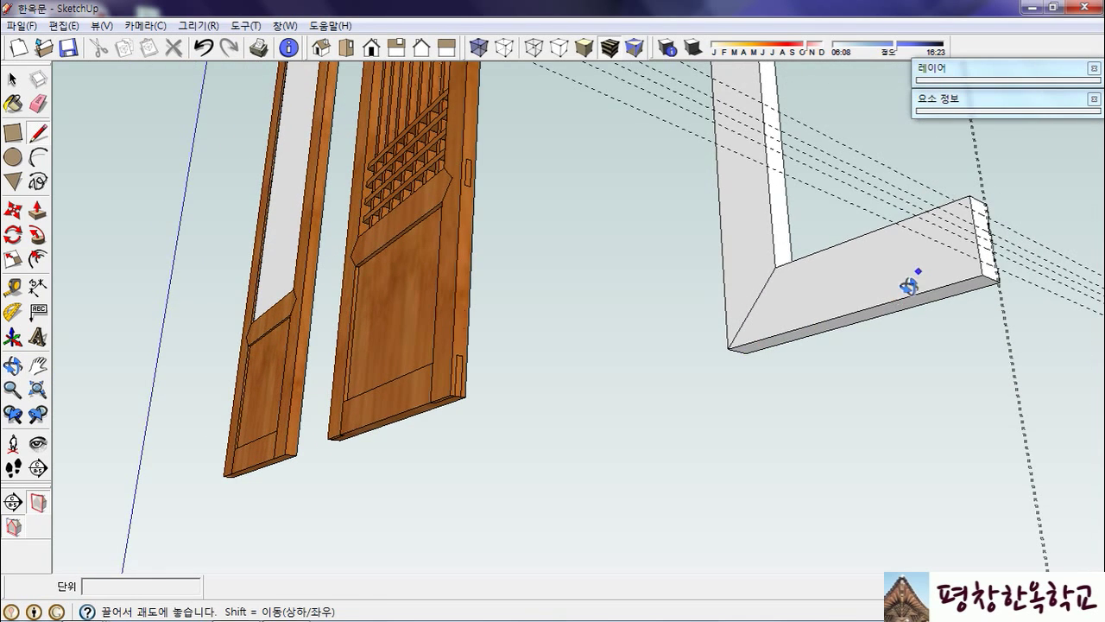
Draw a mitre line on the back face of the top corner above the short upright.
{"action": "key", "text": "4"}
{"action": "scroll", "coordinate": [717, 425], "scroll_direction": "down", "scroll_amount": 3}
{"action": "middle_click_drag", "start_coordinate": [729, 392], "coordinate": [864, 441]}
{"action": "scroll", "coordinate": [763, 410], "scroll_direction": "down", "scroll_amount": 4}
{"action": "scroll", "coordinate": [772, 163], "scroll_direction": "up", "scroll_amount": 8}
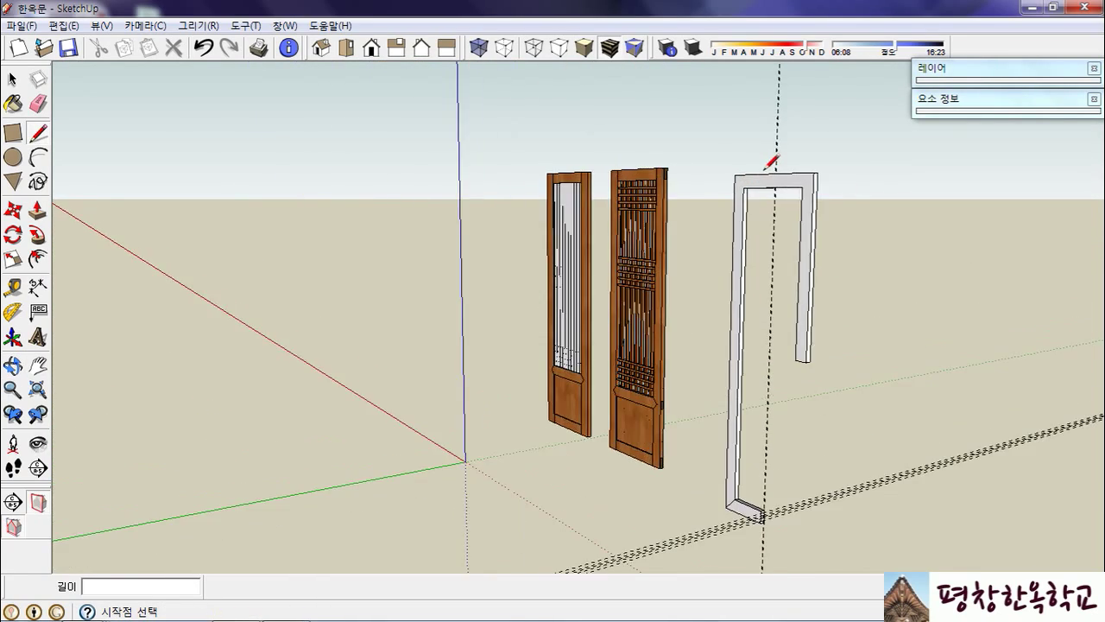
{"action": "scroll", "coordinate": [869, 169], "scroll_direction": "up", "scroll_amount": 2}
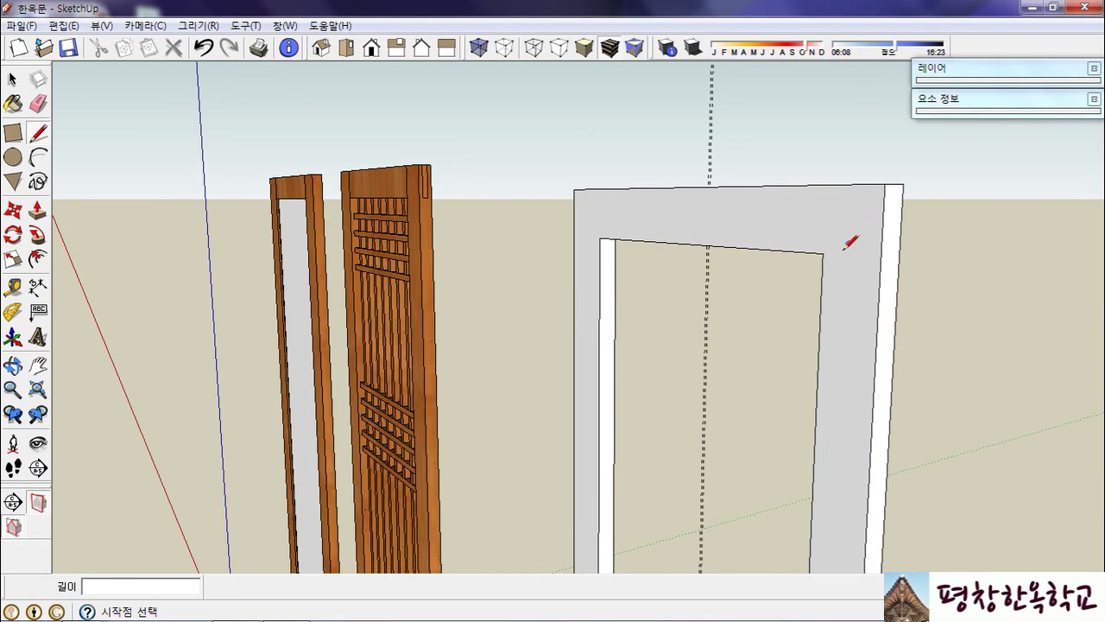
{"action": "left_click", "coordinate": [822, 252]}
{"action": "left_click", "coordinate": [882, 185]}
{"action": "mouse_move", "coordinate": [885, 190]}
{"action": "middle_mouse_down"}
{"action": "mouse_move", "coordinate": [871, 235]}
{"action": "mouse_move", "coordinate": [582, 234]}
{"action": "mouse_move", "coordinate": [357, 217]}
{"action": "middle_mouse_up"}
Draw a mitre line across the moulded side of that same top corner and delete the segment bridging the recess.
{"action": "key", "text": "l"}
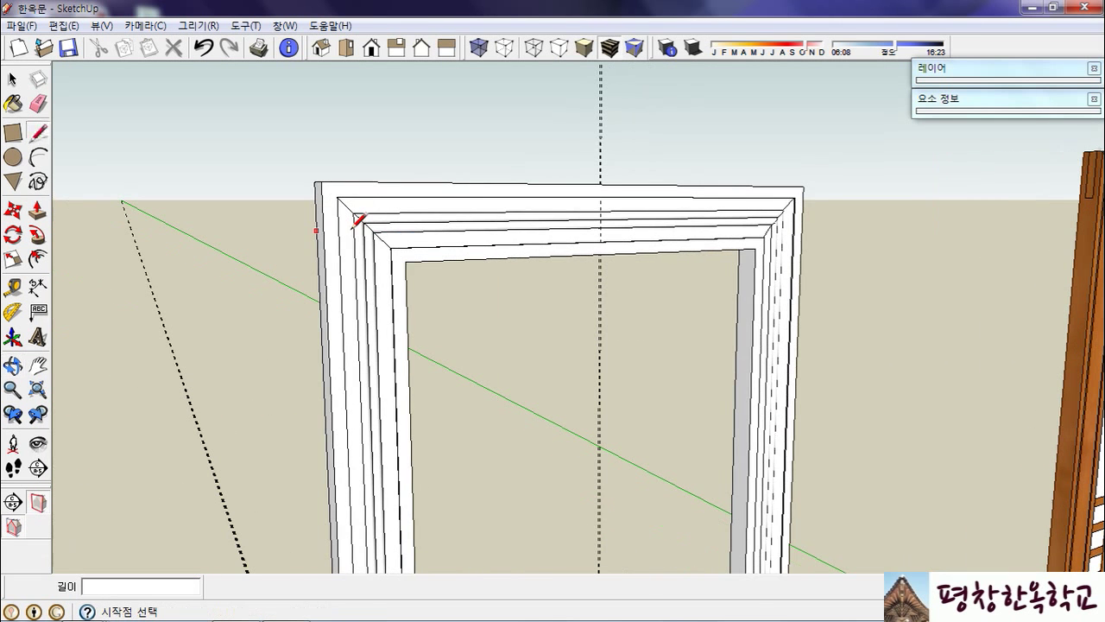
{"action": "left_click", "coordinate": [321, 180]}
{"action": "left_click", "coordinate": [406, 257]}
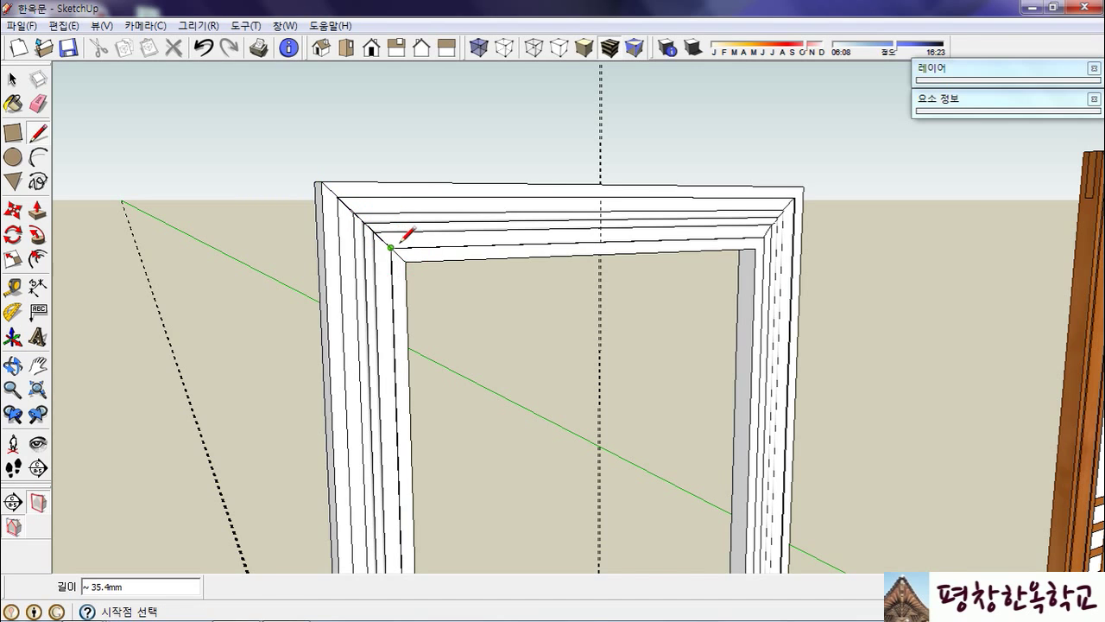
{"action": "middle_click_drag", "start_coordinate": [402, 230], "coordinate": [427, 167]}
{"action": "scroll", "coordinate": [373, 214], "scroll_direction": "up", "scroll_amount": 5}
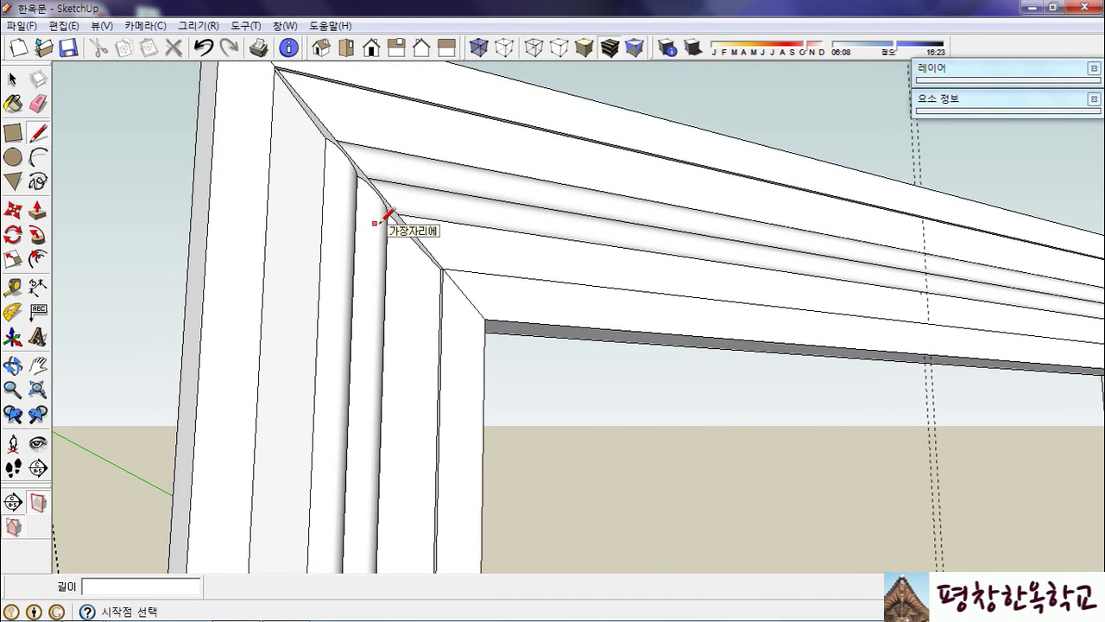
{"action": "middle_click_drag", "start_coordinate": [460, 221], "coordinate": [371, 173]}
{"action": "key", "text": "space"}
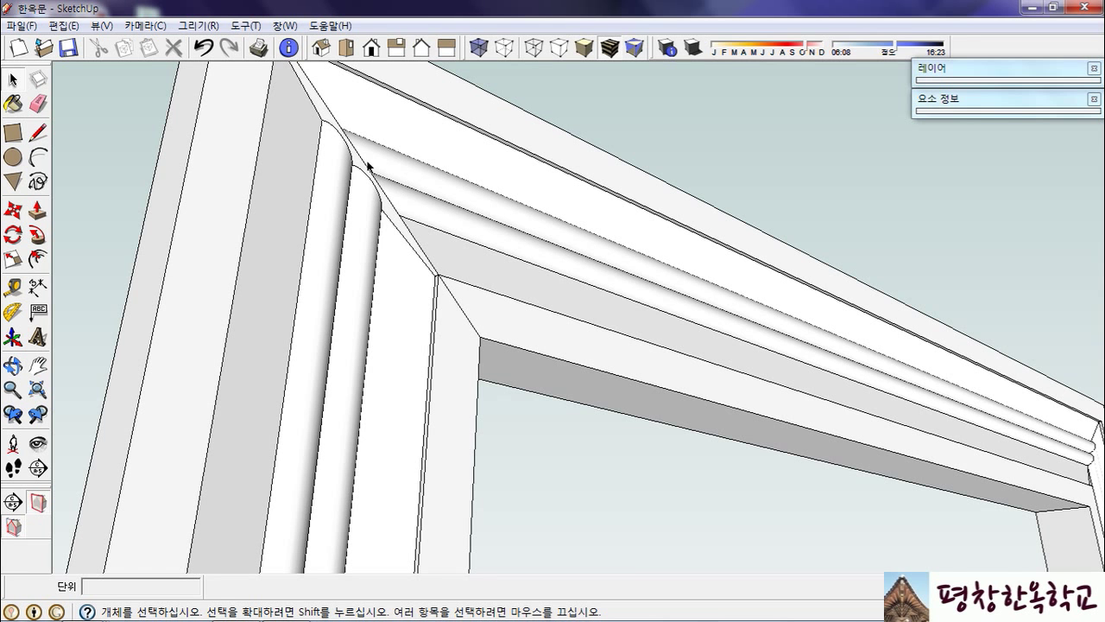
{"action": "left_click", "coordinate": [364, 164]}
{"action": "key", "text": "Delete"}
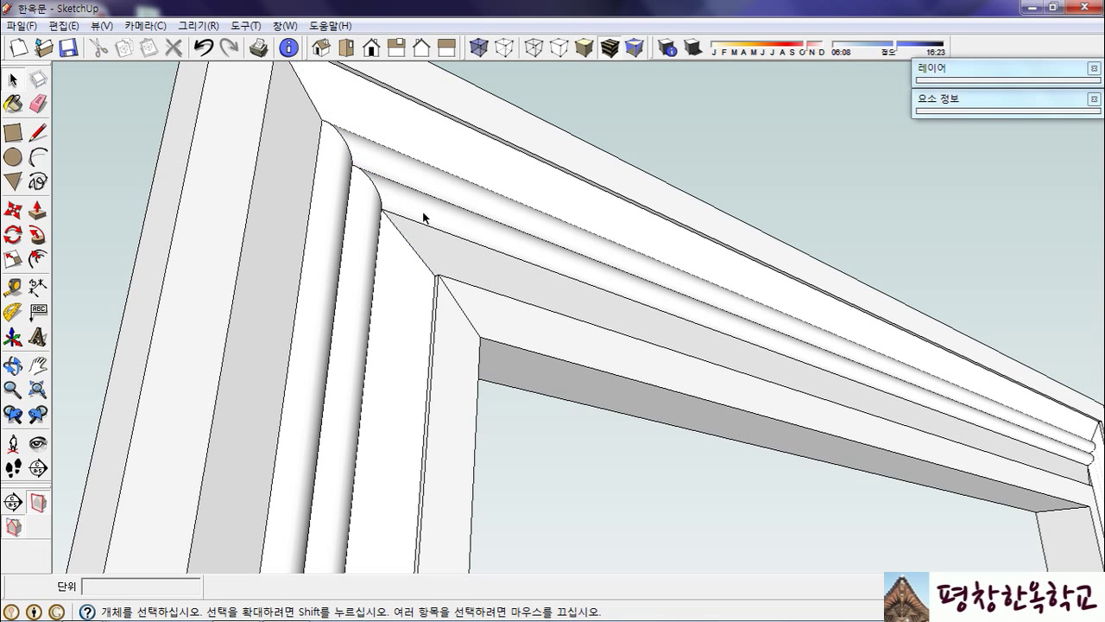
Delete the two rounded moulding faces of the top rail.
{"action": "middle_click_drag", "start_coordinate": [460, 249], "coordinate": [553, 269]}
{"action": "scroll", "coordinate": [552, 268], "scroll_direction": "up", "scroll_amount": 2}
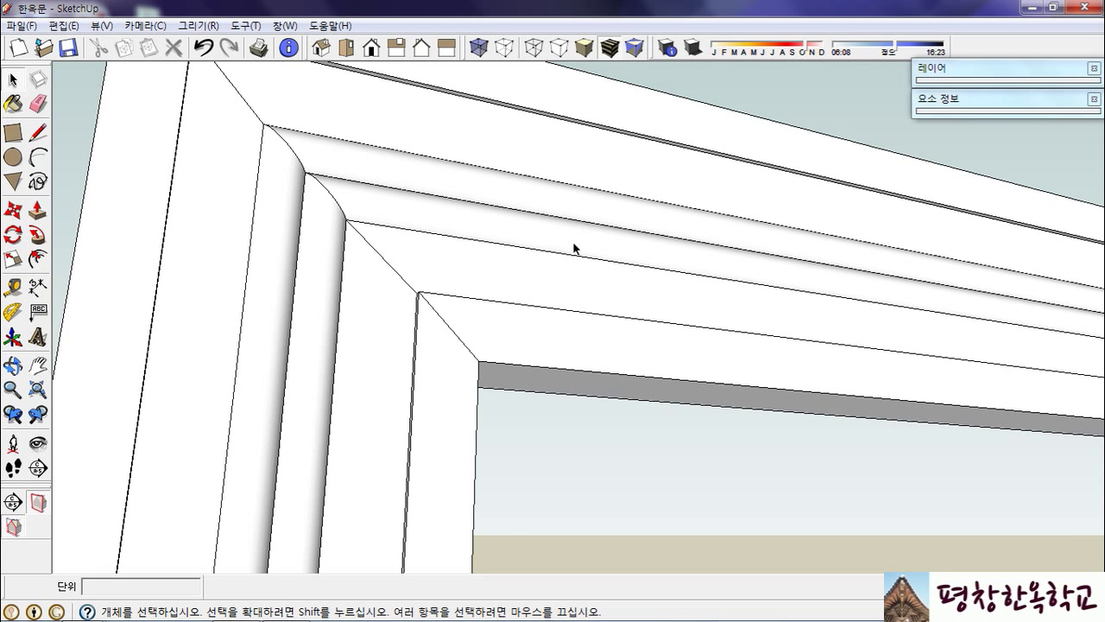
{"action": "left_click", "coordinate": [575, 236]}
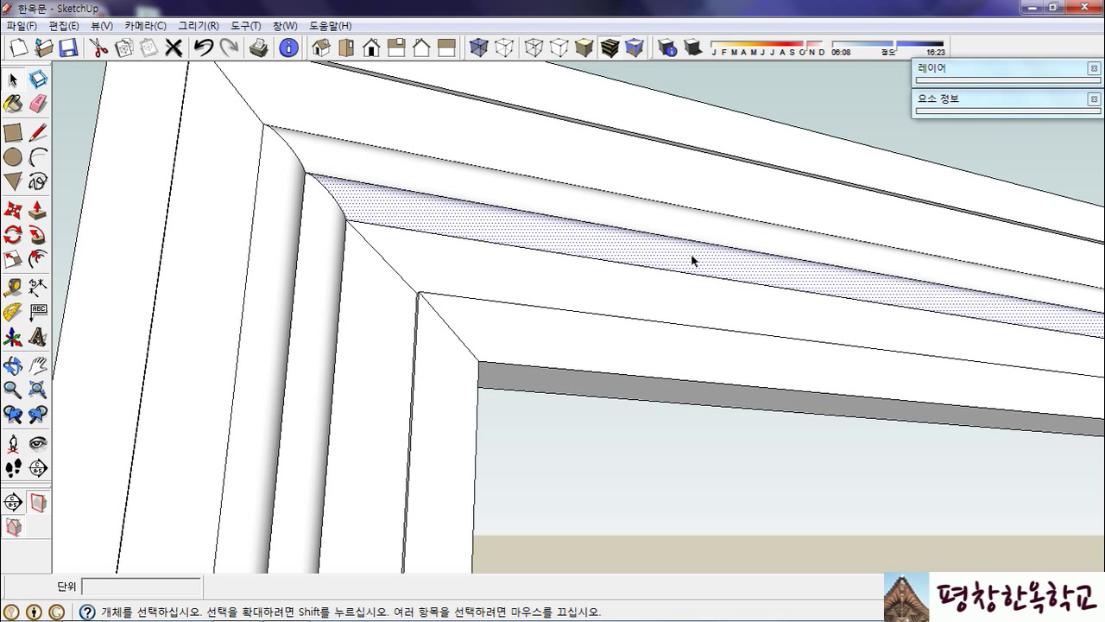
{"action": "key", "text": "Delete"}
{"action": "left_click", "coordinate": [622, 218]}
{"action": "key", "text": "Delete"}
{"action": "mouse_move", "coordinate": [661, 231]}
{"action": "middle_mouse_down"}
{"action": "mouse_move", "coordinate": [699, 289]}
{"action": "mouse_move", "coordinate": [808, 343]}
{"action": "mouse_move", "coordinate": [499, 289]}
{"action": "mouse_move", "coordinate": [446, 323]}
{"action": "mouse_move", "coordinate": [658, 358]}
{"action": "middle_mouse_up"}
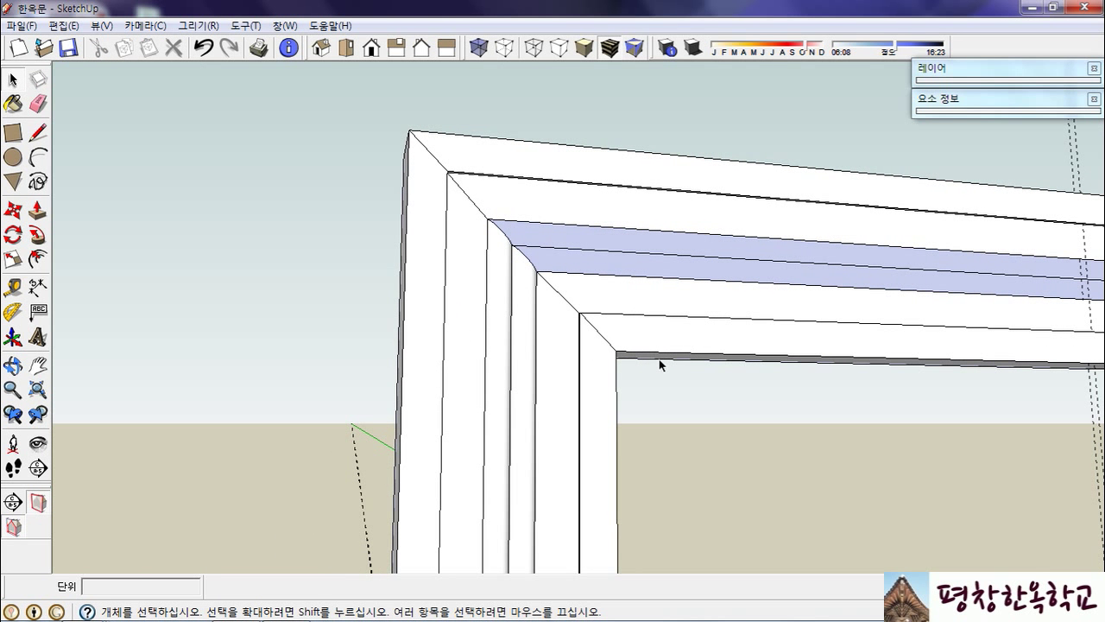
Erase the remaining edges of the top rail up to the mitred corner of the short upright.
{"action": "key", "text": "e"}
{"action": "mouse_move", "coordinate": [803, 390]}
{"action": "left_mouse_down"}
{"action": "mouse_move", "coordinate": [764, 151]}
{"action": "mouse_move", "coordinate": [763, 215]}
{"action": "mouse_move", "coordinate": [789, 354]}
{"action": "left_mouse_up"}
{"action": "scroll", "coordinate": [414, 247], "scroll_direction": "down", "scroll_amount": 5}
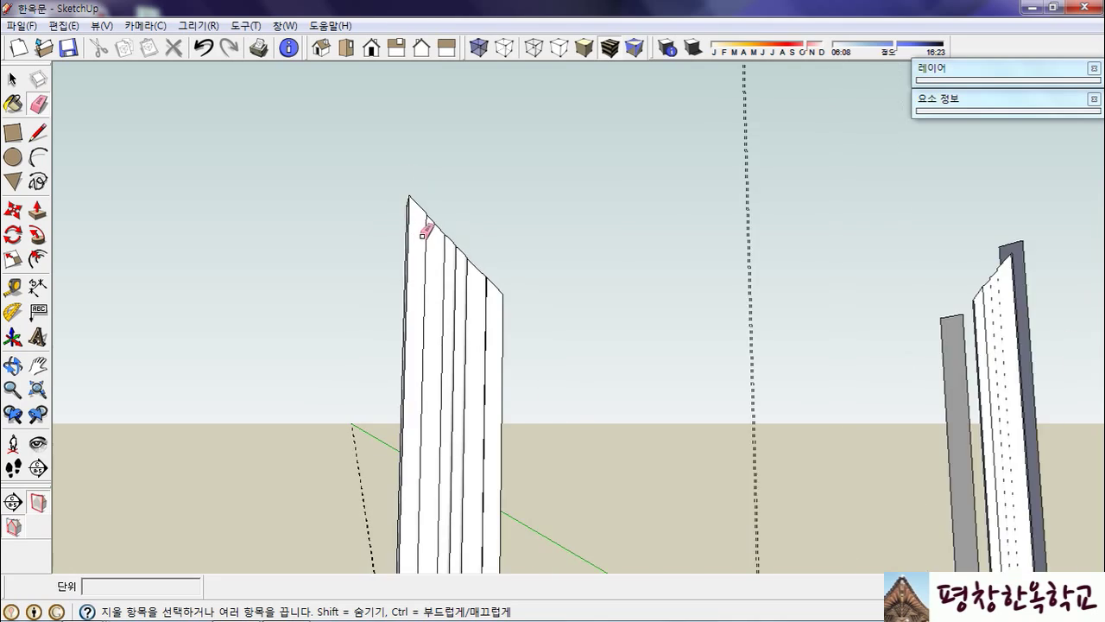
Delete the rounded moulding faces of the long upright above the bottom rail's mitred corner and erase its remaining edges.
{"action": "scroll", "coordinate": [423, 231], "scroll_direction": "down", "scroll_amount": 8}
{"action": "scroll", "coordinate": [549, 467], "scroll_direction": "up", "scroll_amount": 10}
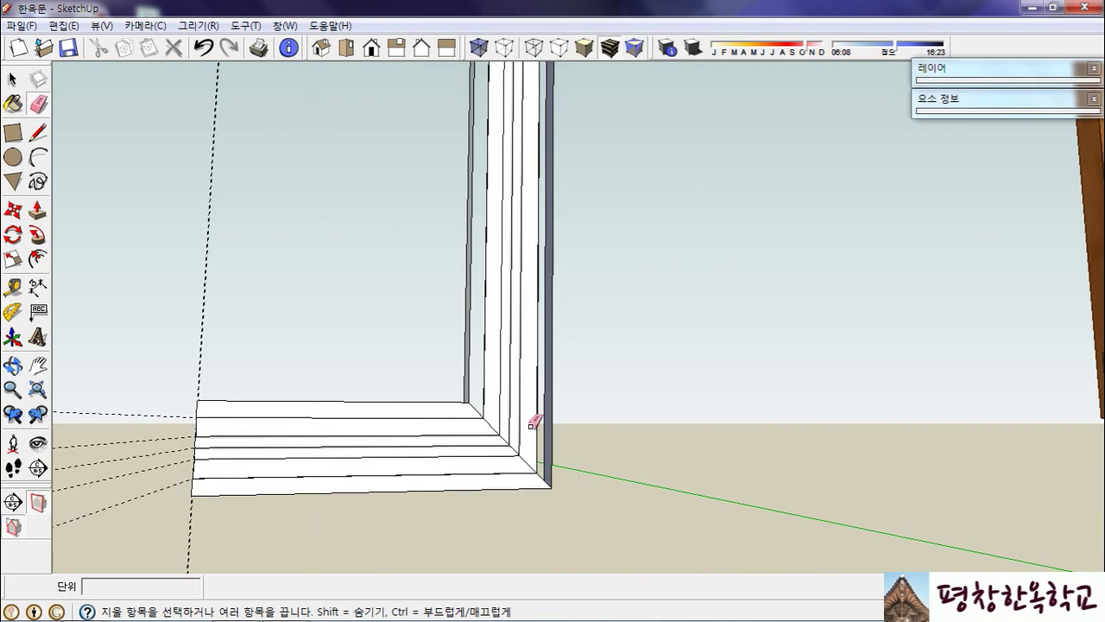
{"action": "scroll", "coordinate": [533, 423], "scroll_direction": "up", "scroll_amount": 3}
{"action": "key", "text": "space"}
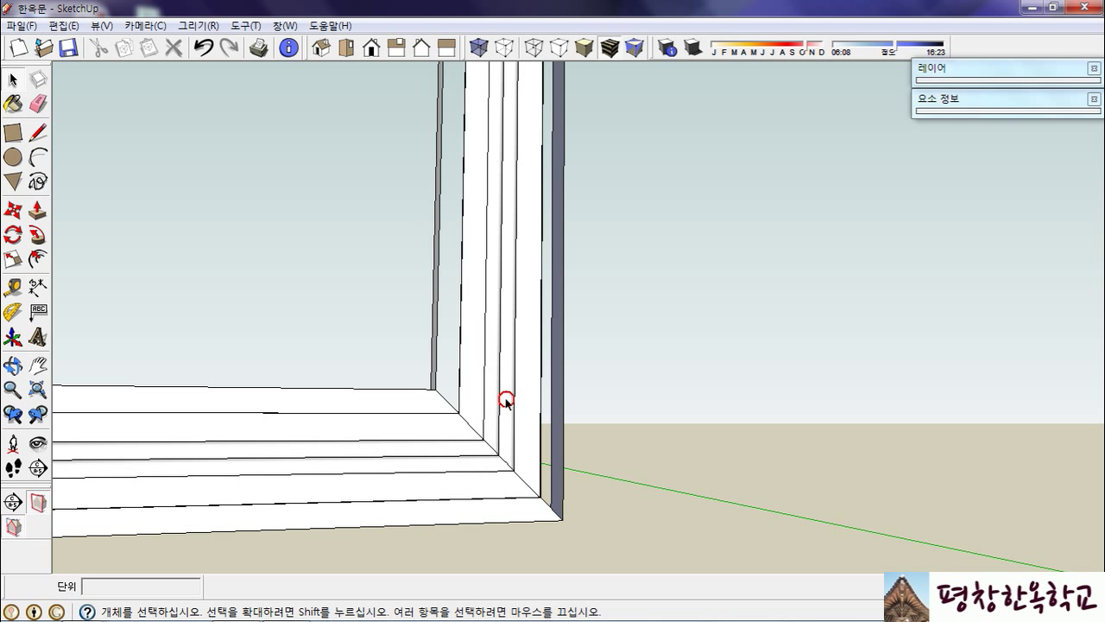
{"action": "left_click", "coordinate": [506, 402]}
{"action": "key", "text": "Delete"}
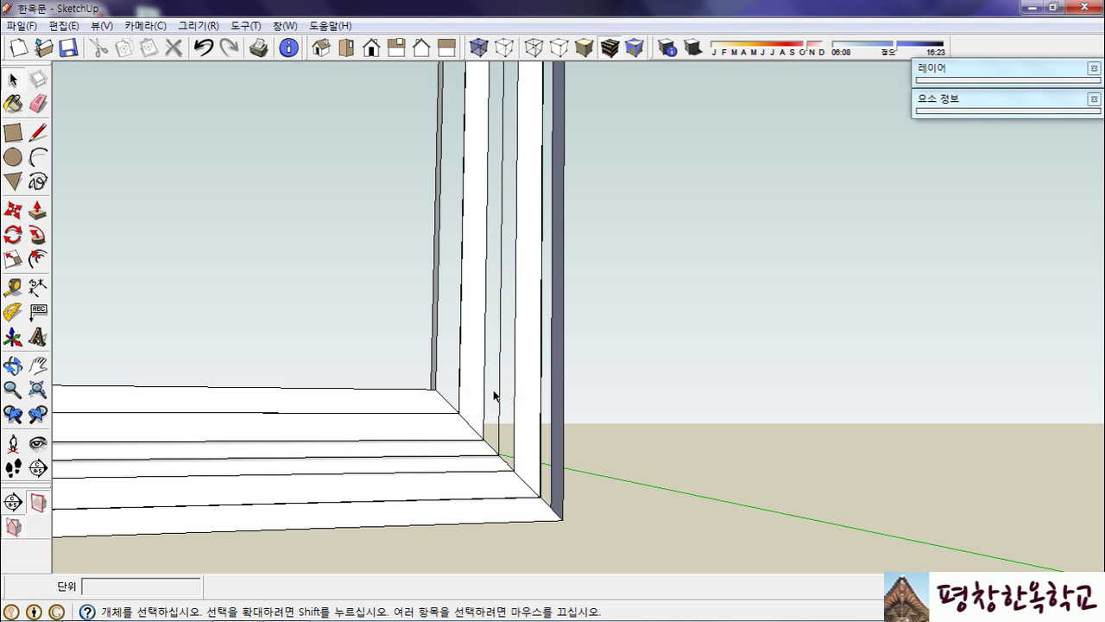
{"action": "key", "text": "e"}
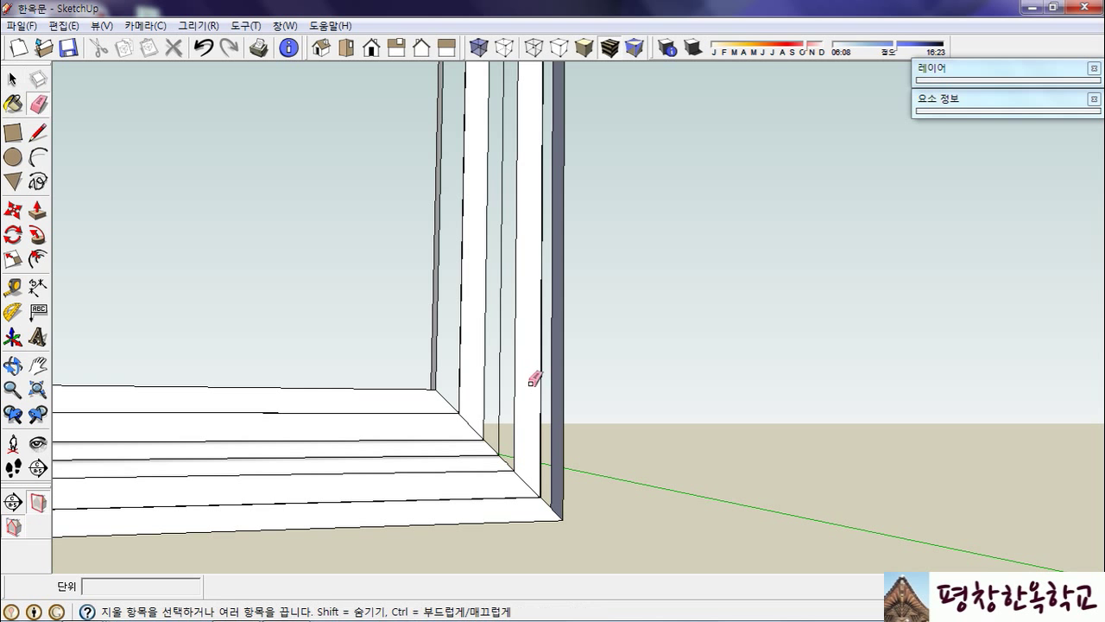
{"action": "mouse_move", "coordinate": [431, 297]}
{"action": "left_mouse_down"}
{"action": "mouse_move", "coordinate": [572, 316]}
{"action": "mouse_move", "coordinate": [647, 340]}
{"action": "left_mouse_up"}
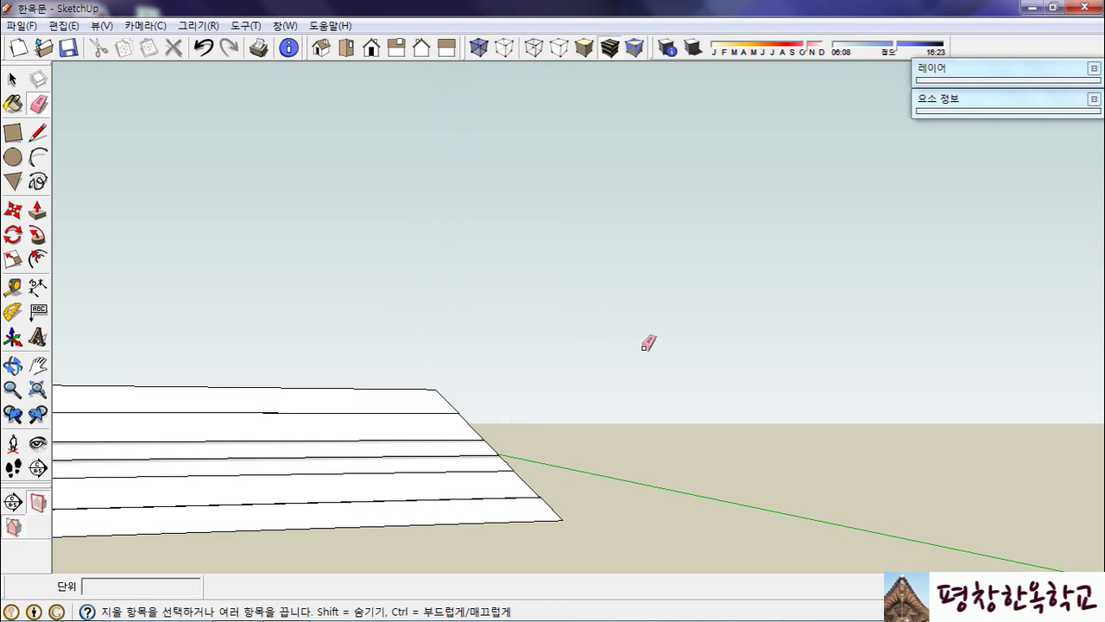
Delete the stray mitre line segments left floating where the removed upright's top corner was.
{"action": "scroll", "coordinate": [648, 486], "scroll_direction": "down", "scroll_amount": 5}
{"action": "scroll", "coordinate": [555, 485], "scroll_direction": "down", "scroll_amount": 6}
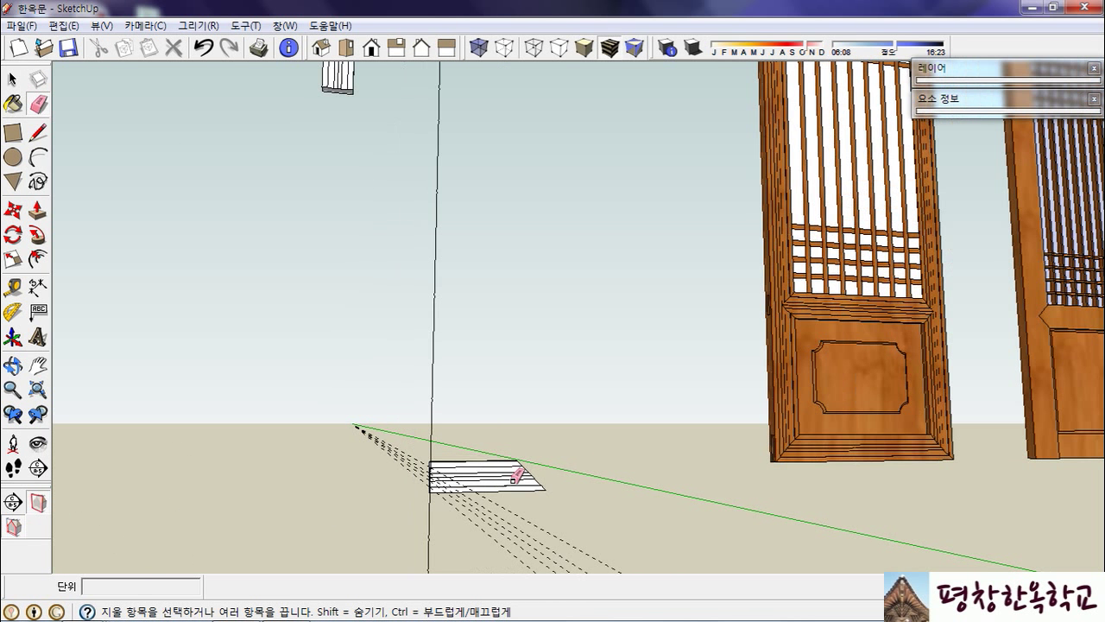
{"action": "scroll", "coordinate": [521, 216], "scroll_direction": "up", "scroll_amount": 8}
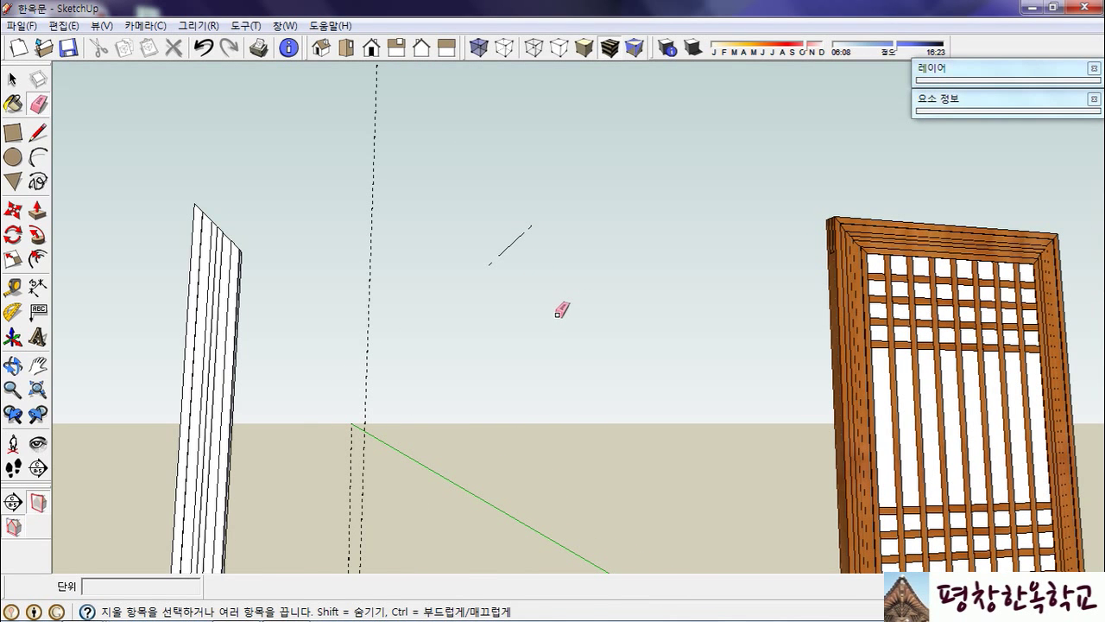
{"action": "key", "text": "space"}
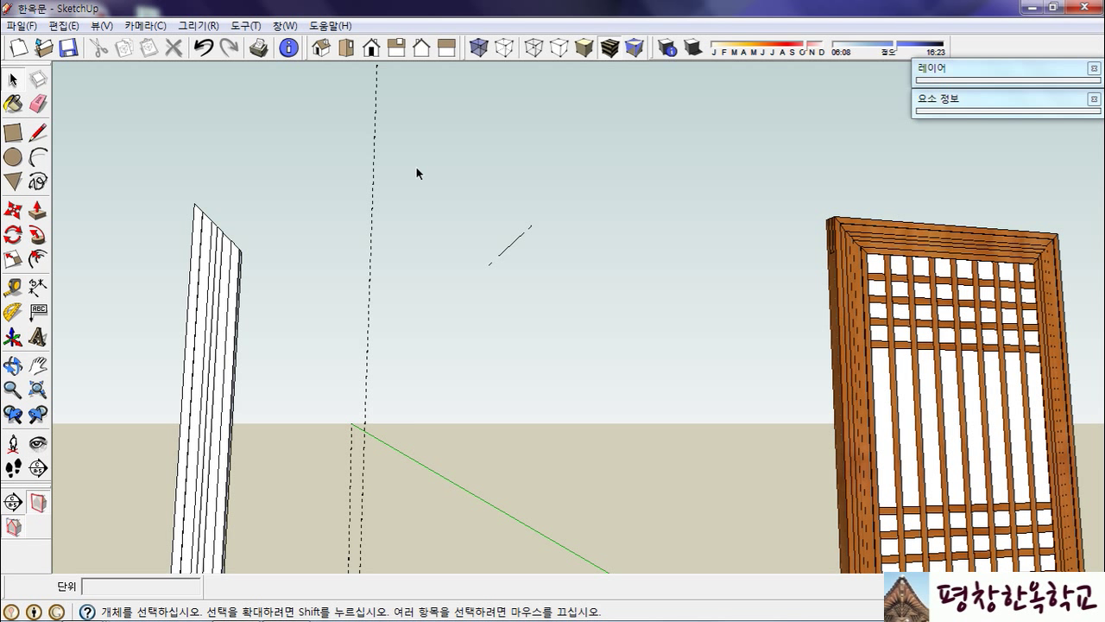
{"action": "left_click_drag", "start_coordinate": [415, 167], "coordinate": [540, 272]}
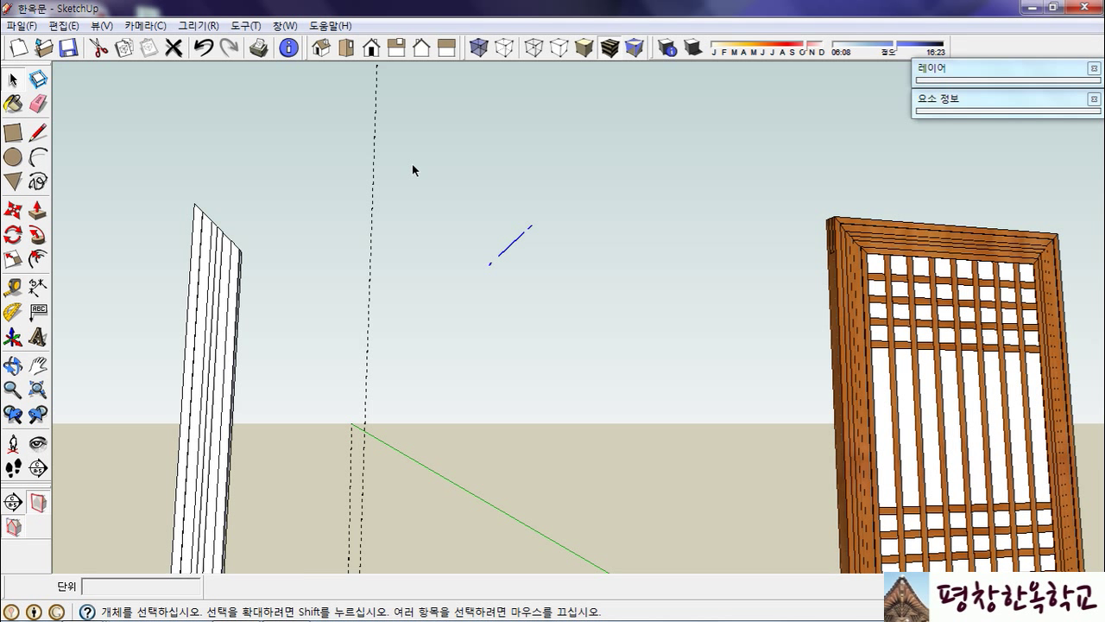
{"action": "key", "text": "Delete"}
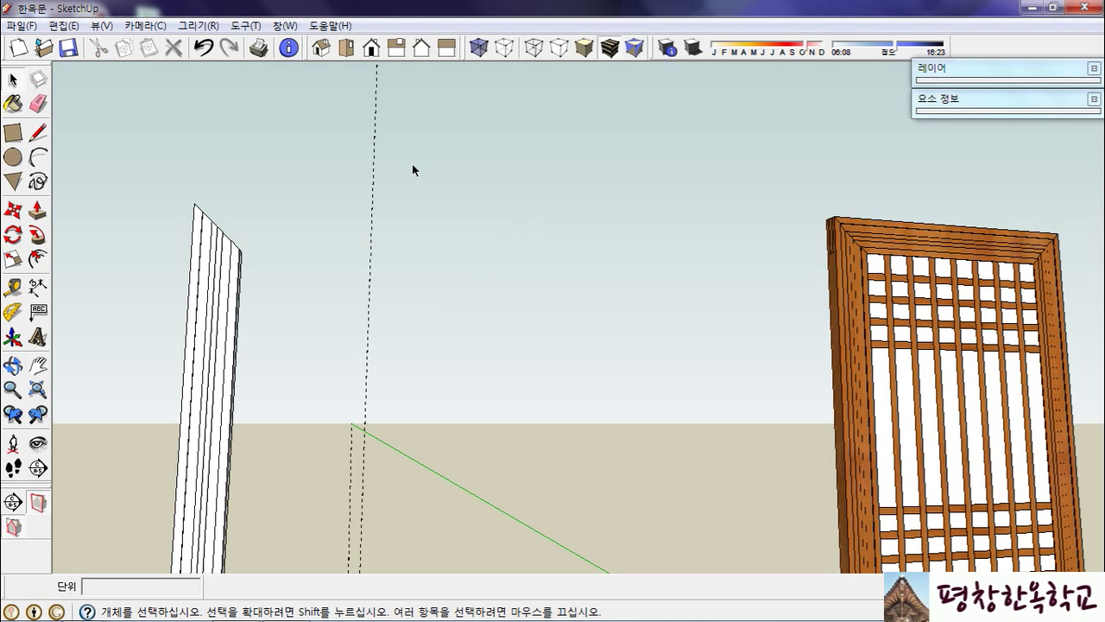
Reverse the mitred end face at the top of the remaining short upright.
{"action": "middle_click_drag", "start_coordinate": [276, 270], "coordinate": [446, 369]}
{"action": "scroll", "coordinate": [226, 197], "scroll_direction": "up", "scroll_amount": 5}
{"action": "scroll", "coordinate": [366, 283], "scroll_direction": "up", "scroll_amount": 4}
{"action": "scroll", "coordinate": [395, 277], "scroll_direction": "up", "scroll_amount": 4}
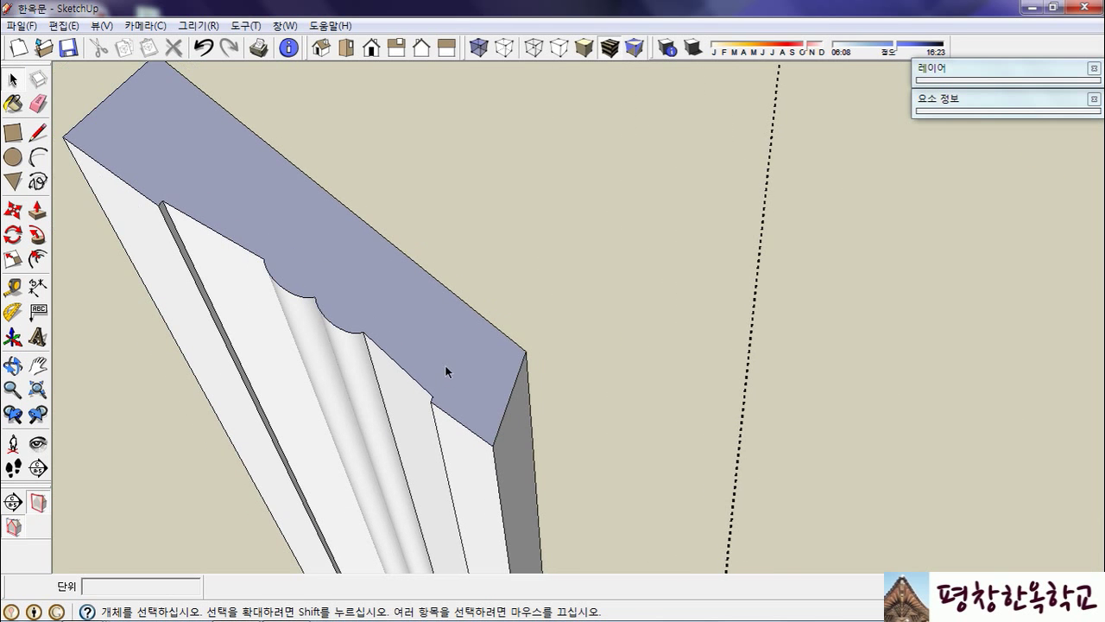
{"action": "right_click", "coordinate": [353, 245]}
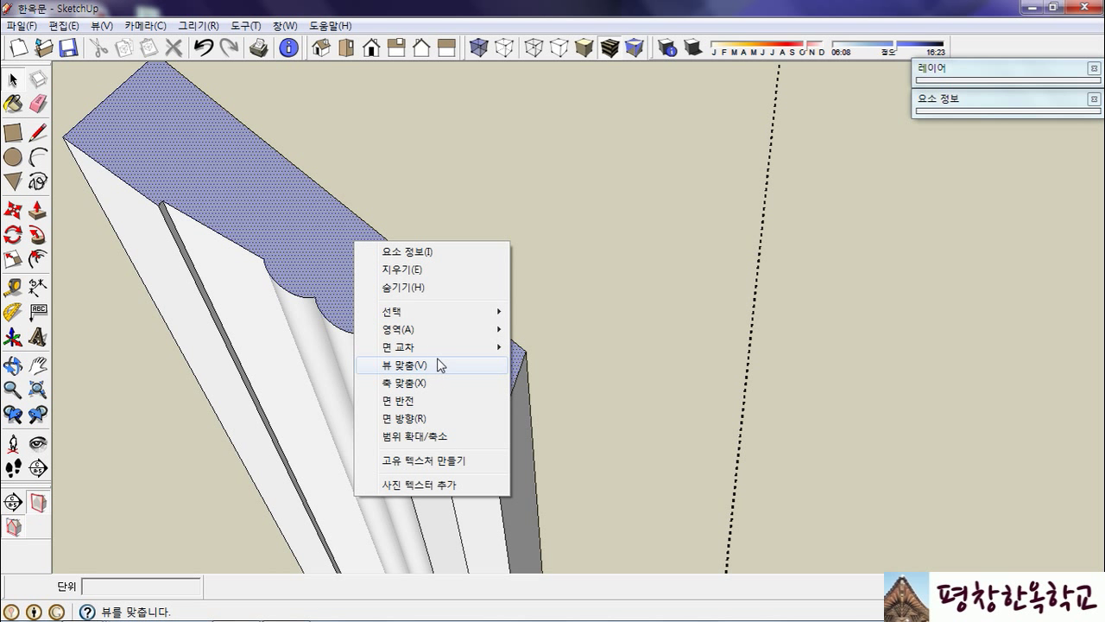
{"action": "left_click", "coordinate": [444, 399]}
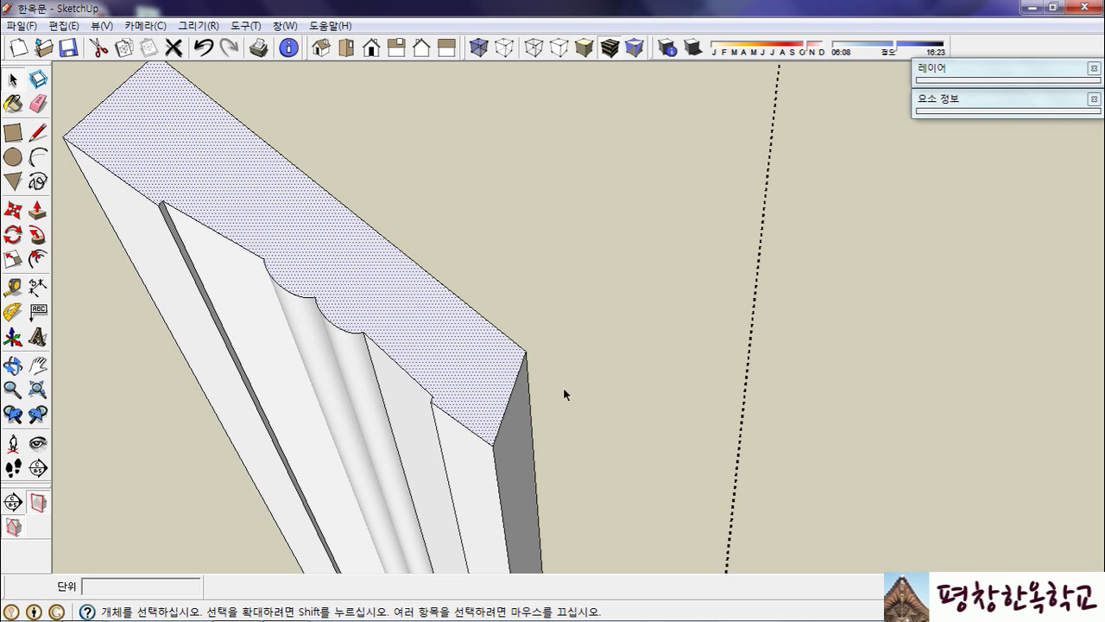
Place a guide line on the mitred end face, 3 mm in from its long back edge.
{"action": "key", "text": "t"}
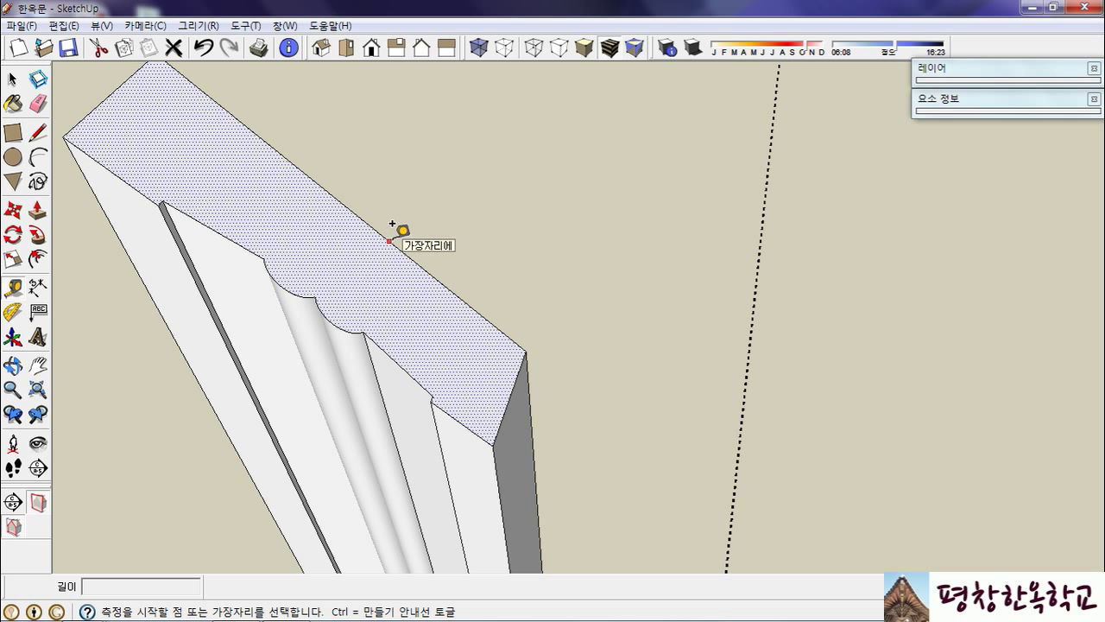
{"action": "left_click", "coordinate": [389, 238]}
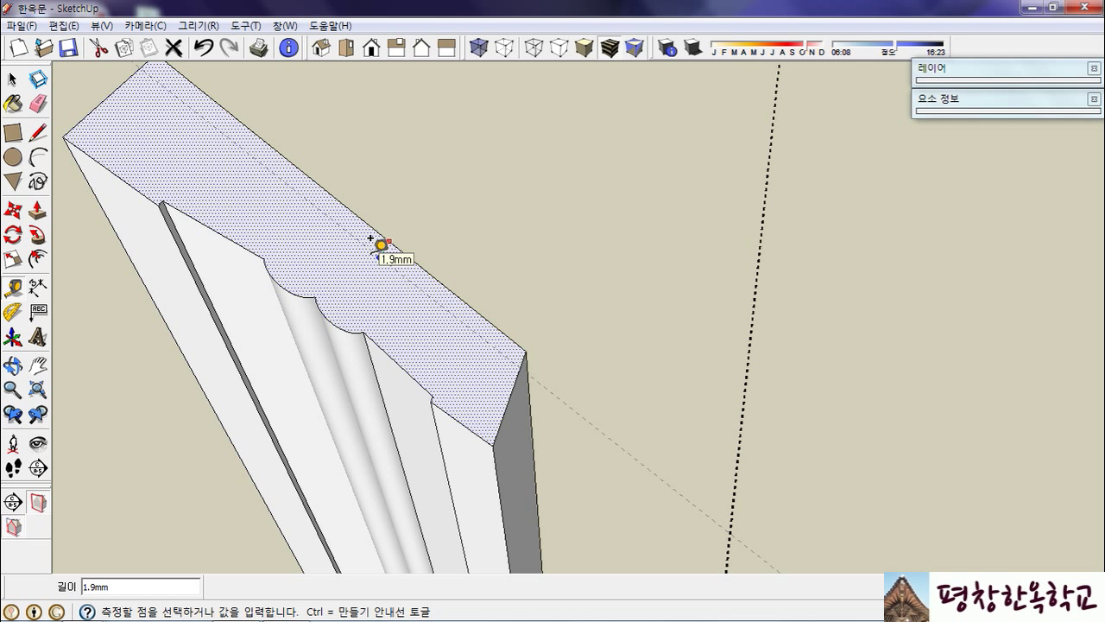
{"action": "type", "text": "3"}
{"action": "key", "text": "Return"}
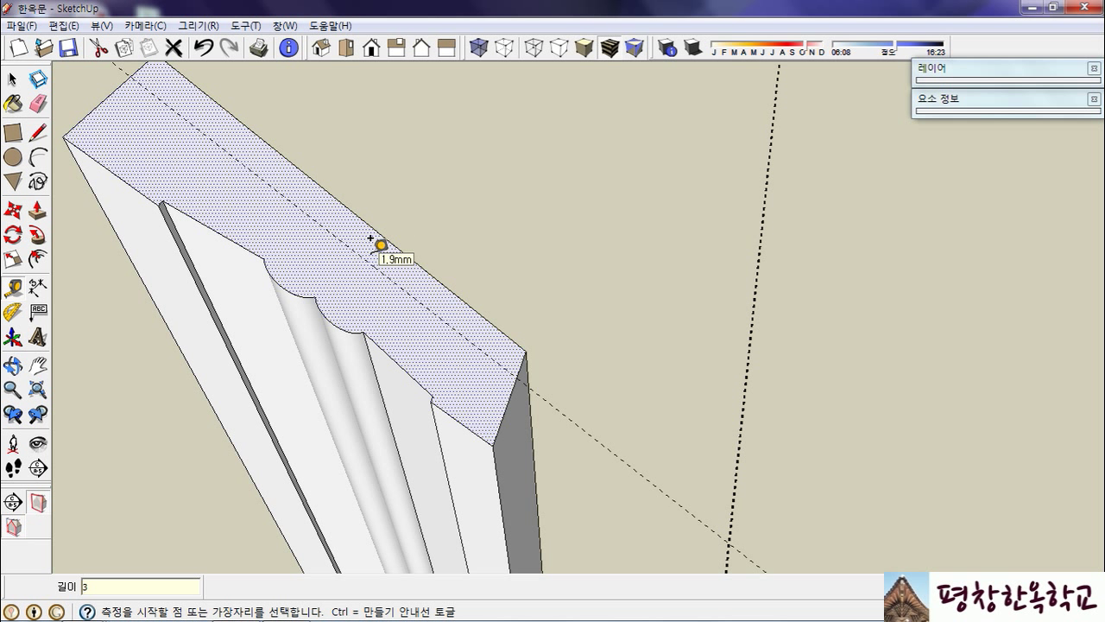
Place a second guide line on the mitred end face, offset 4 mm from the first guide towards the moulding.
{"action": "left_click", "coordinate": [205, 115]}
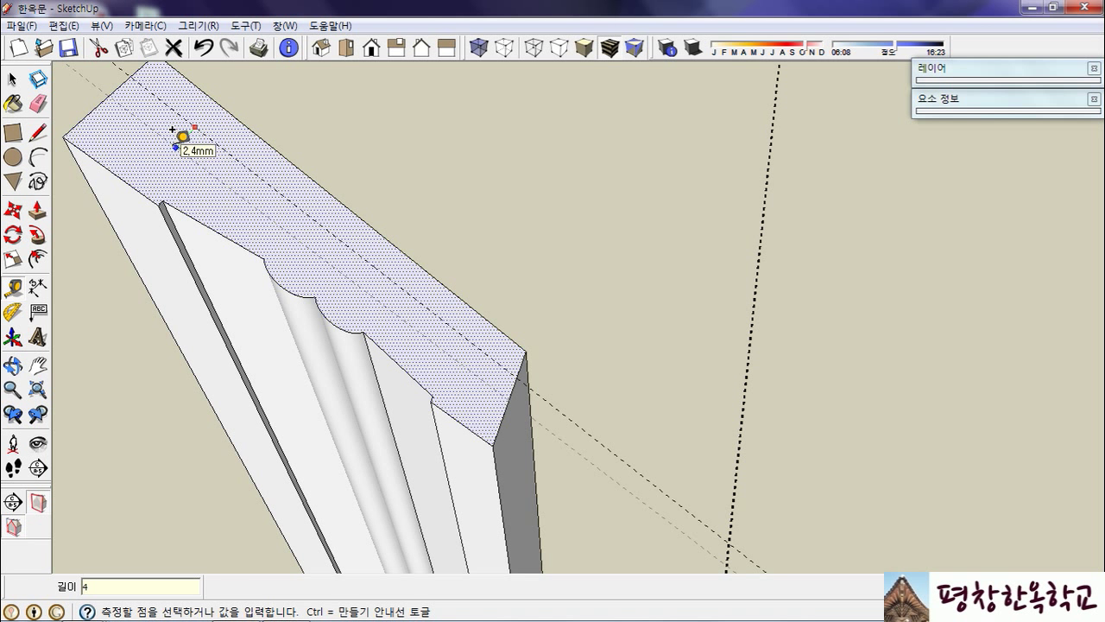
{"action": "type", "text": "4"}
{"action": "key", "text": "Return"}
{"action": "scroll", "coordinate": [466, 358], "scroll_direction": "down", "scroll_amount": 3}
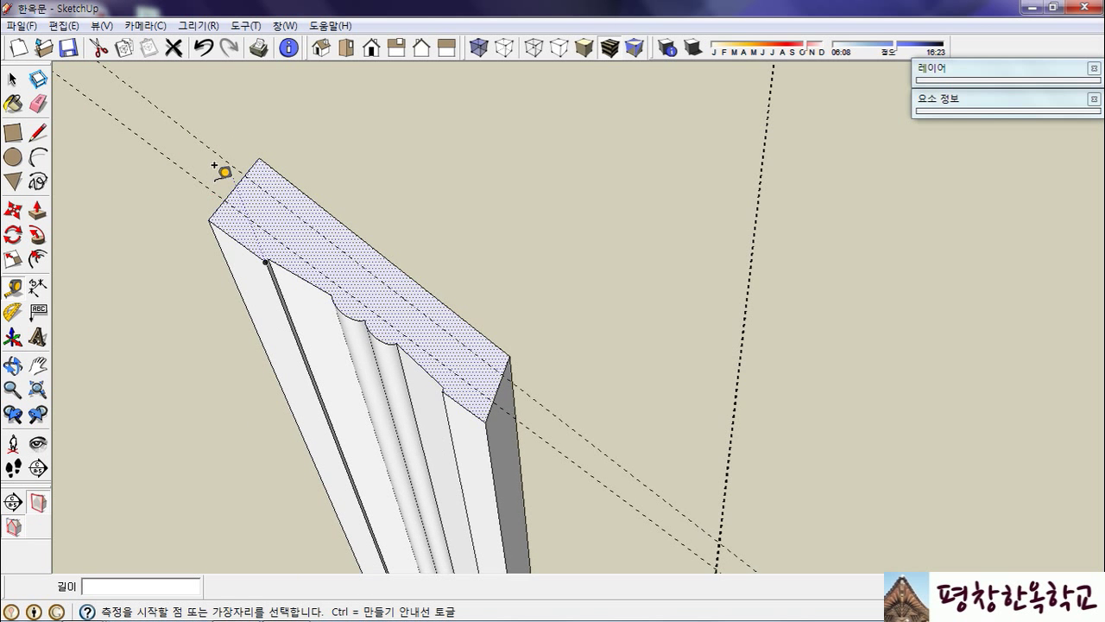
{"action": "scroll", "coordinate": [272, 181], "scroll_direction": "up", "scroll_amount": 2}
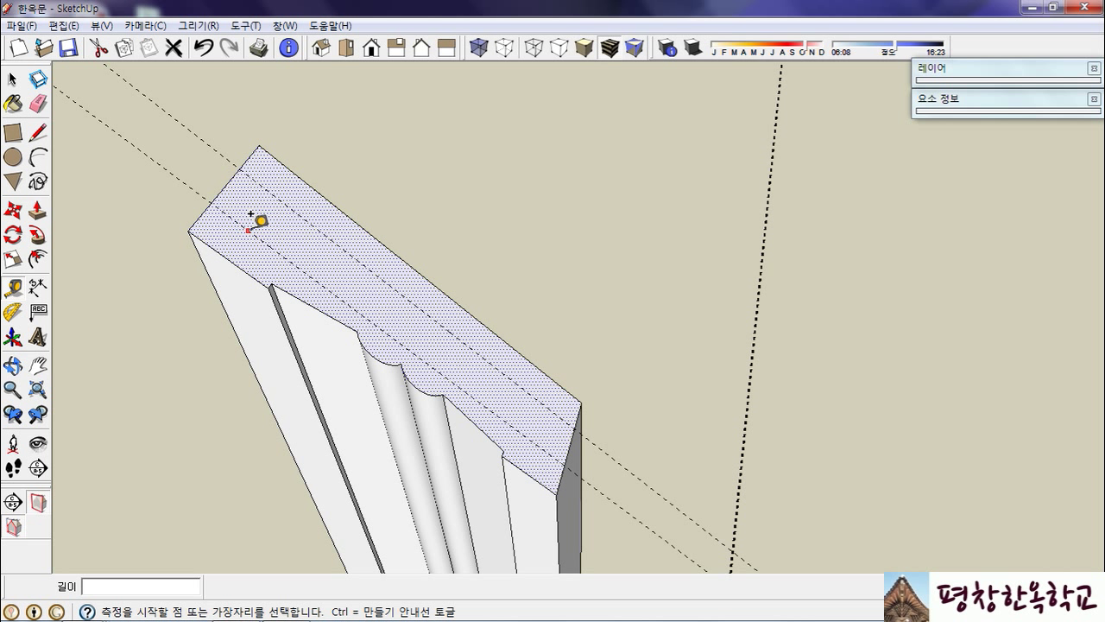
Add guides on the upright's plain outer side face: one 3 mm from the back edge, another across the face below the mitred tip.
{"action": "middle_click_drag", "start_coordinate": [527, 308], "coordinate": [780, 286]}
{"action": "scroll", "coordinate": [449, 440], "scroll_direction": "up", "scroll_amount": 5}
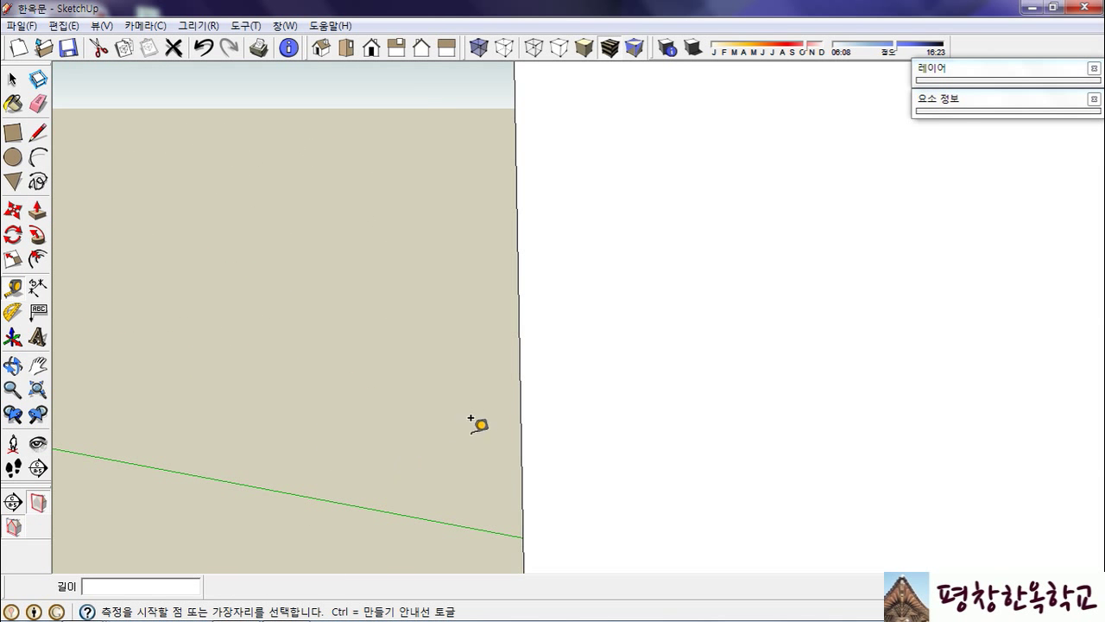
{"action": "scroll", "coordinate": [616, 465], "scroll_direction": "down", "scroll_amount": 2}
{"action": "scroll", "coordinate": [643, 324], "scroll_direction": "up", "scroll_amount": 1}
{"action": "scroll", "coordinate": [646, 339], "scroll_direction": "down", "scroll_amount": 1}
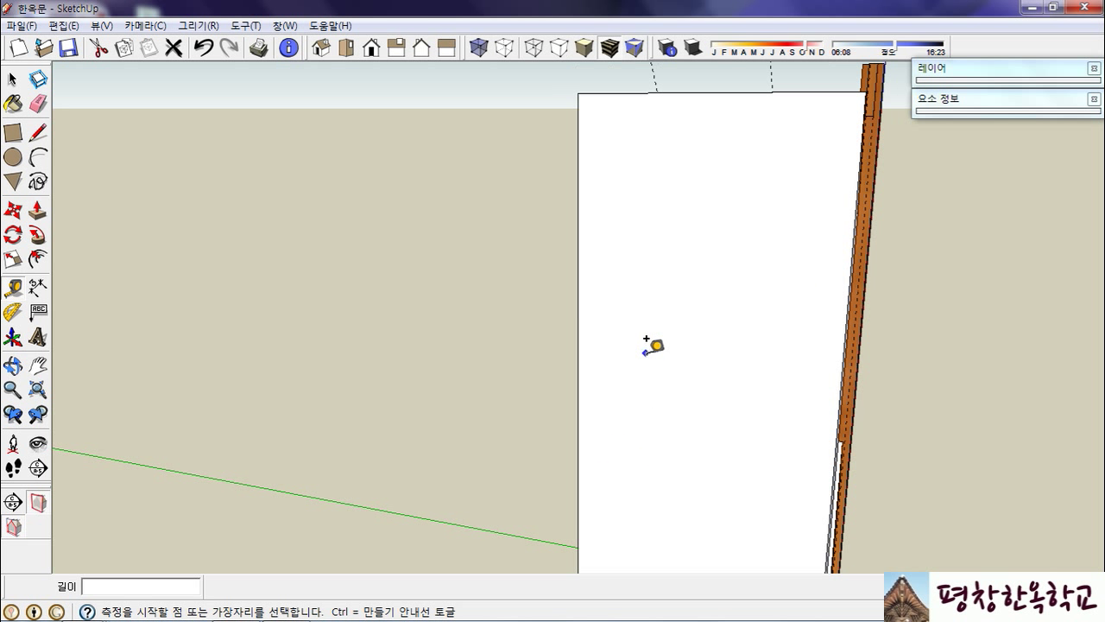
{"action": "left_click", "coordinate": [577, 234]}
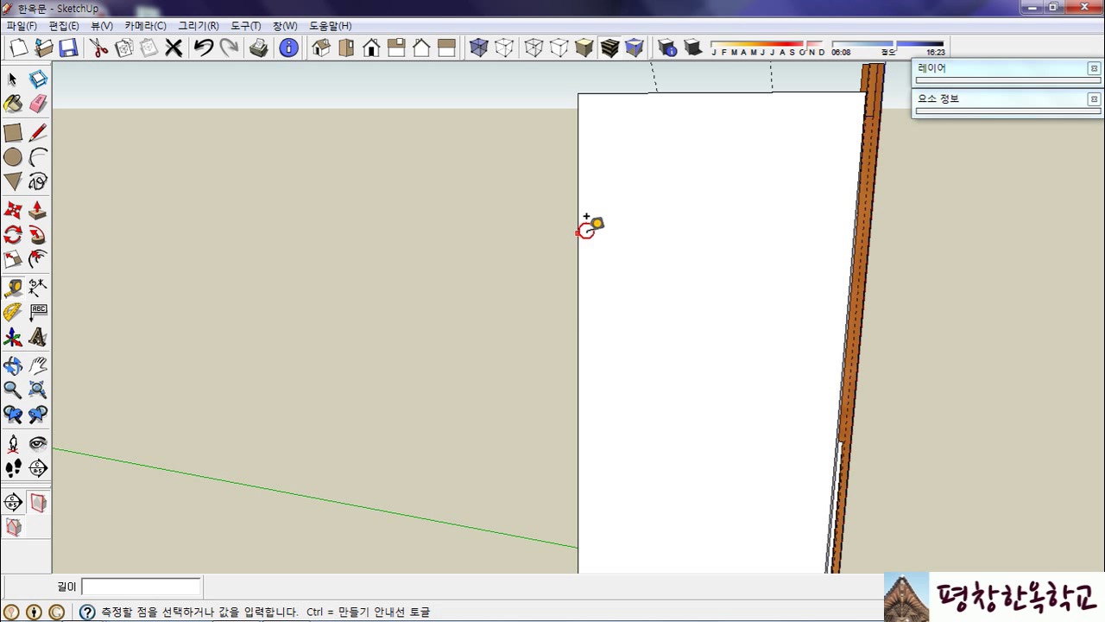
{"action": "left_click", "coordinate": [658, 95]}
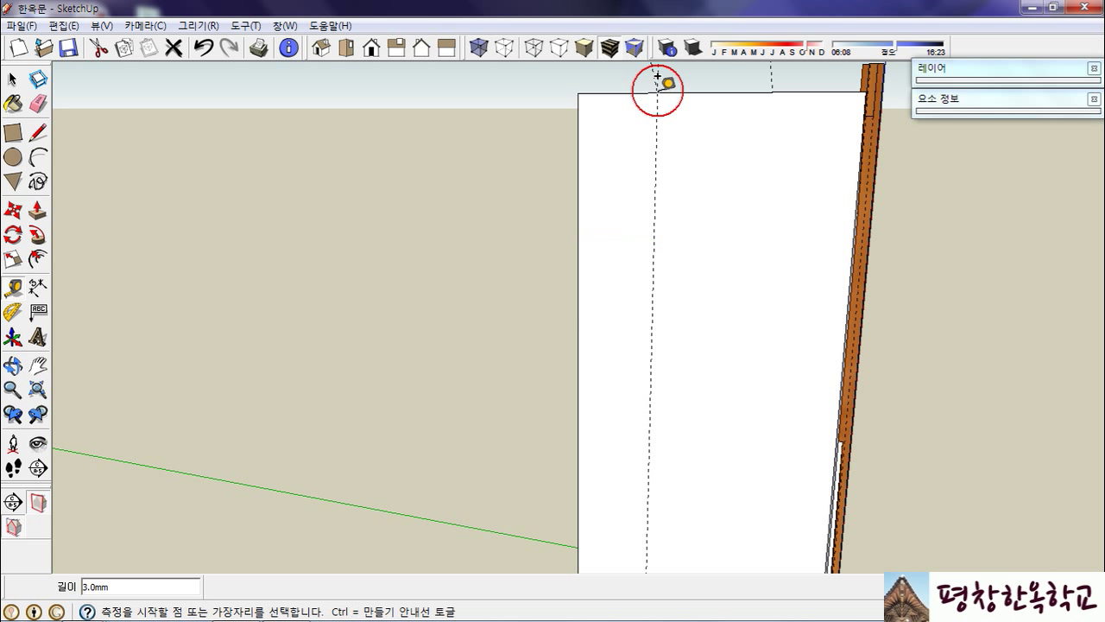
{"action": "left_click", "coordinate": [713, 91]}
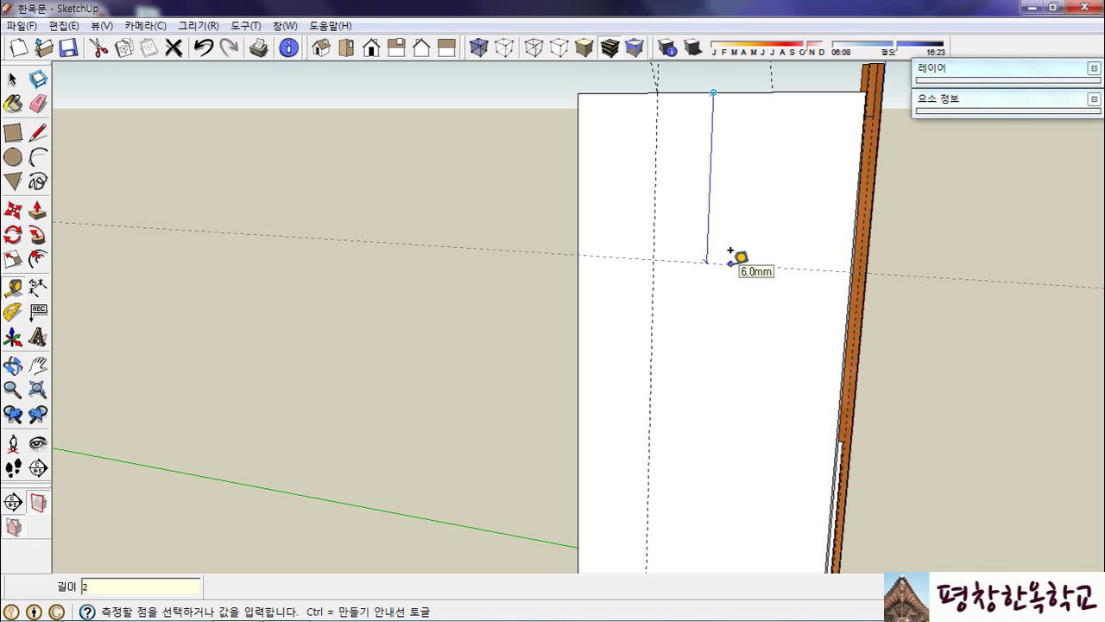
{"action": "left_click", "coordinate": [730, 251]}
{"action": "scroll", "coordinate": [730, 256], "scroll_direction": "down", "scroll_amount": 4}
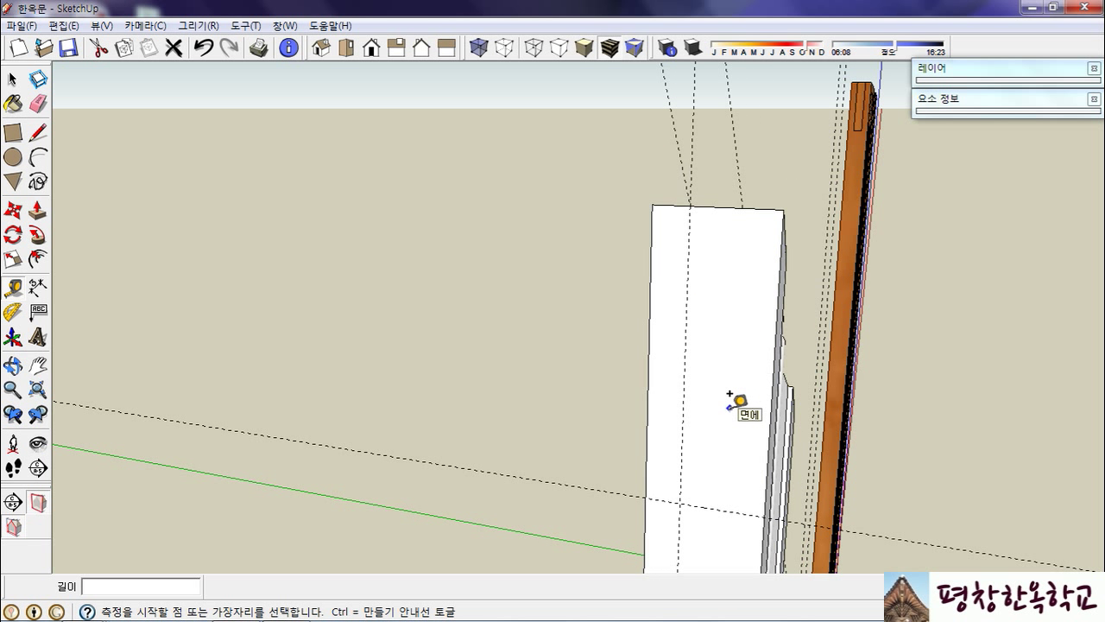
Draw the slot rectangle on the outer side face, from the guide crossing up to the second guide at the top edge.
{"action": "key", "text": "r"}
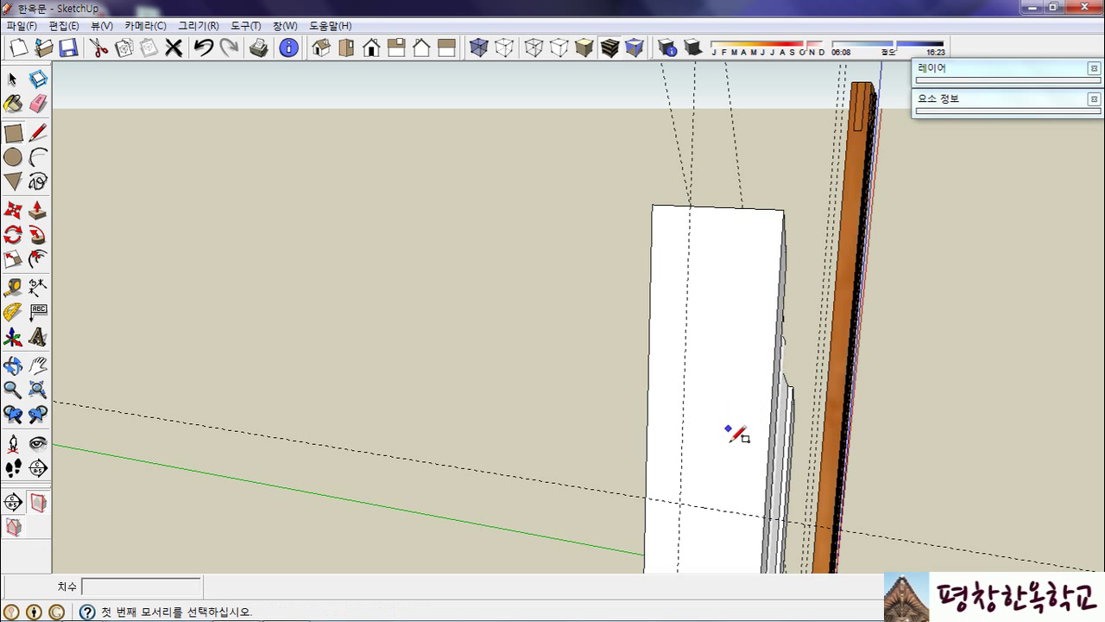
{"action": "left_click", "coordinate": [680, 502]}
{"action": "left_click", "coordinate": [742, 208]}
{"action": "middle_click_drag", "start_coordinate": [794, 305], "coordinate": [535, 498]}
{"action": "left_click", "coordinate": [673, 506]}
{"action": "scroll", "coordinate": [734, 470], "scroll_direction": "up", "scroll_amount": 8}
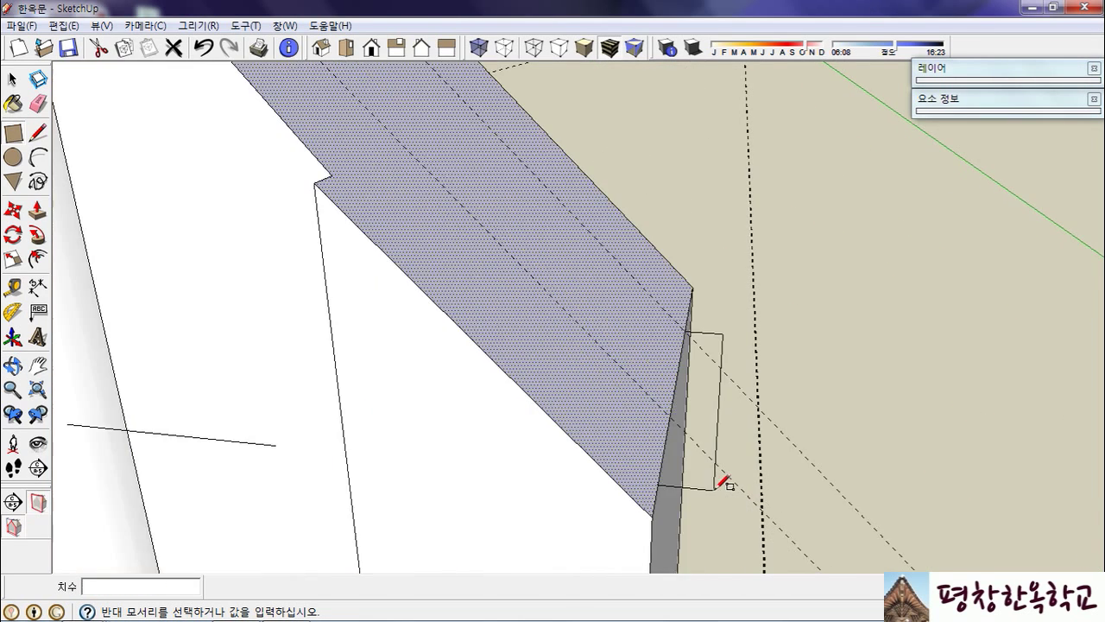
{"action": "scroll", "coordinate": [723, 481], "scroll_direction": "down", "scroll_amount": 3}
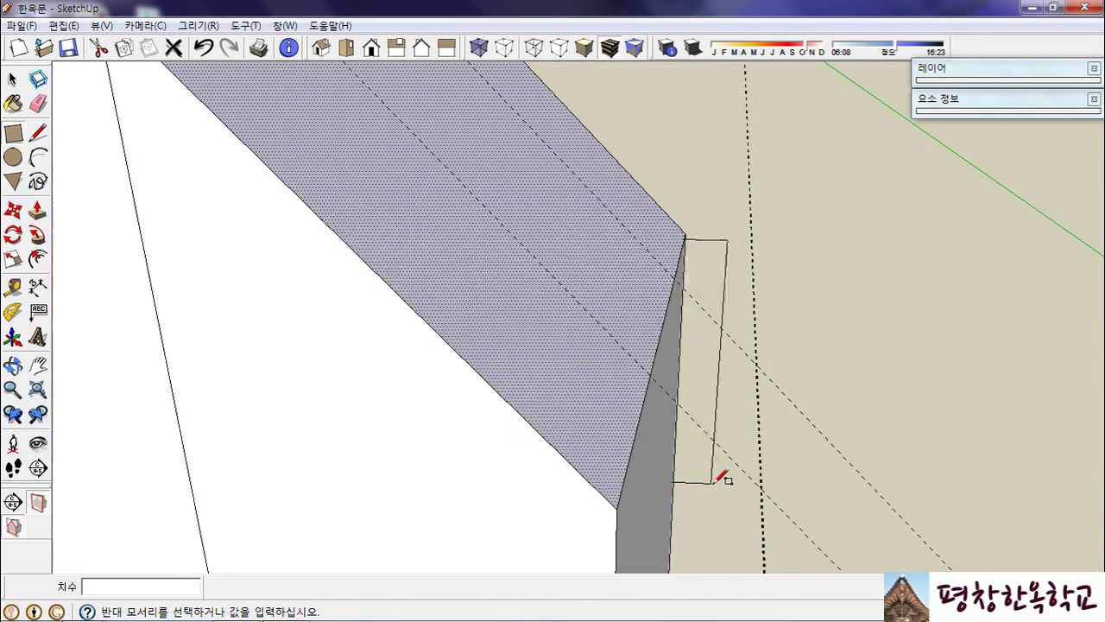
{"action": "left_click", "coordinate": [649, 375]}
{"action": "scroll", "coordinate": [588, 456], "scroll_direction": "down", "scroll_amount": 2}
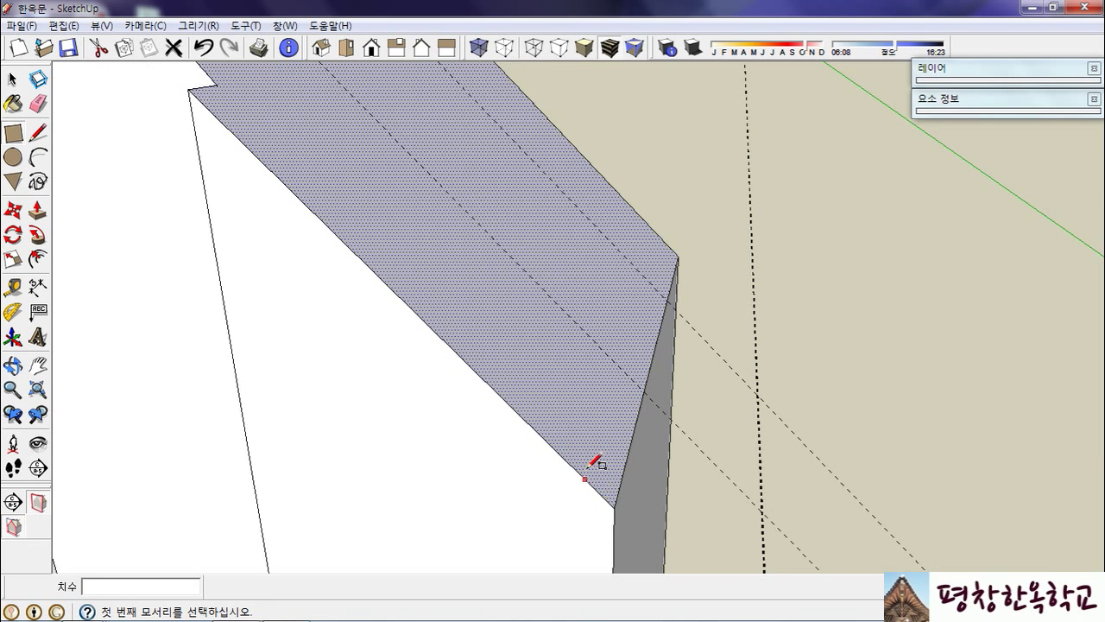
Draw a rectangle about 4 mm by 35.4 mm between the two guides along the full length of the mitred end face.
{"action": "scroll", "coordinate": [602, 445], "scroll_direction": "down", "scroll_amount": 5}
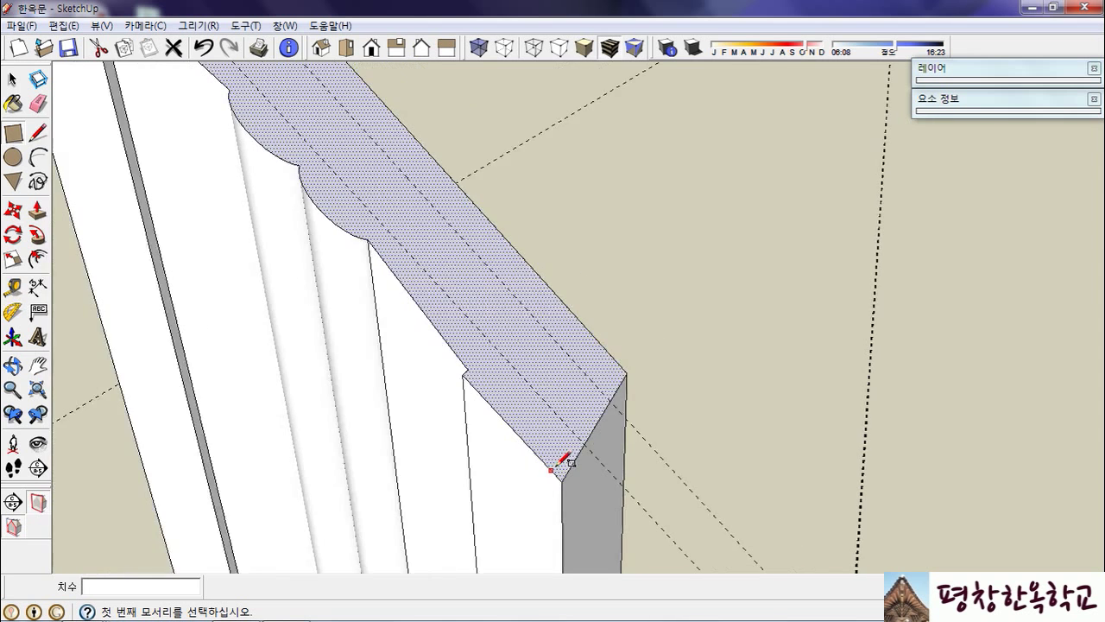
{"action": "scroll", "coordinate": [562, 455], "scroll_direction": "down", "scroll_amount": 2}
{"action": "left_click", "coordinate": [576, 448]}
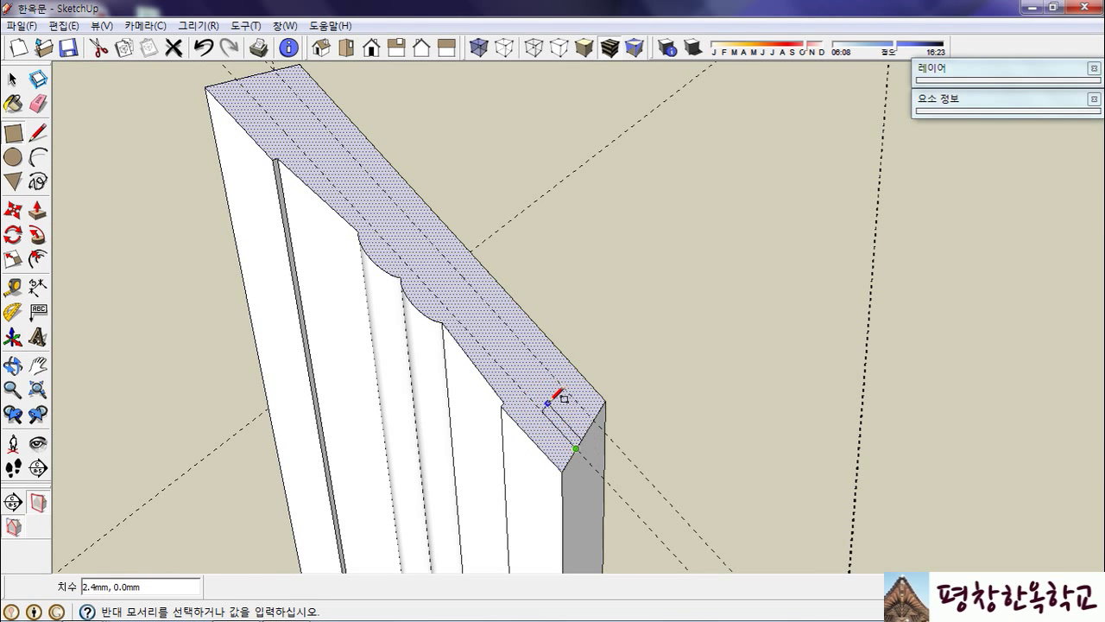
{"action": "left_click", "coordinate": [276, 73]}
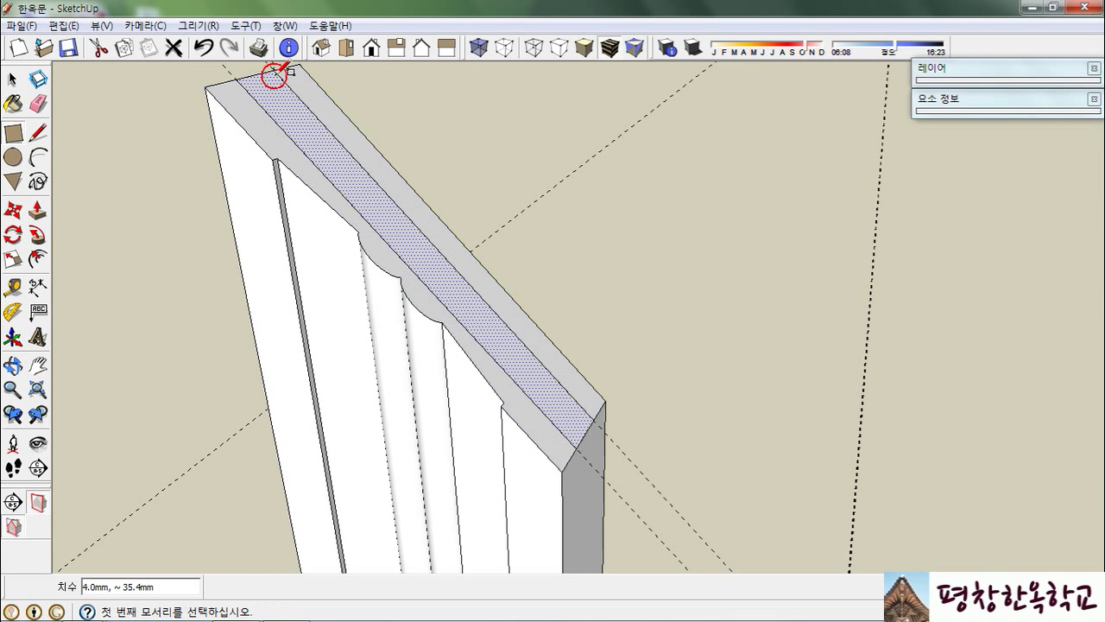
Remove the material in the strip between the two guides to open the slot in the upright's mitred end.
{"action": "mouse_move", "coordinate": [523, 356]}
{"action": "middle_mouse_down"}
{"action": "mouse_move", "coordinate": [552, 414]}
{"action": "mouse_move", "coordinate": [300, 227]}
{"action": "mouse_move", "coordinate": [380, 268]}
{"action": "middle_mouse_up"}
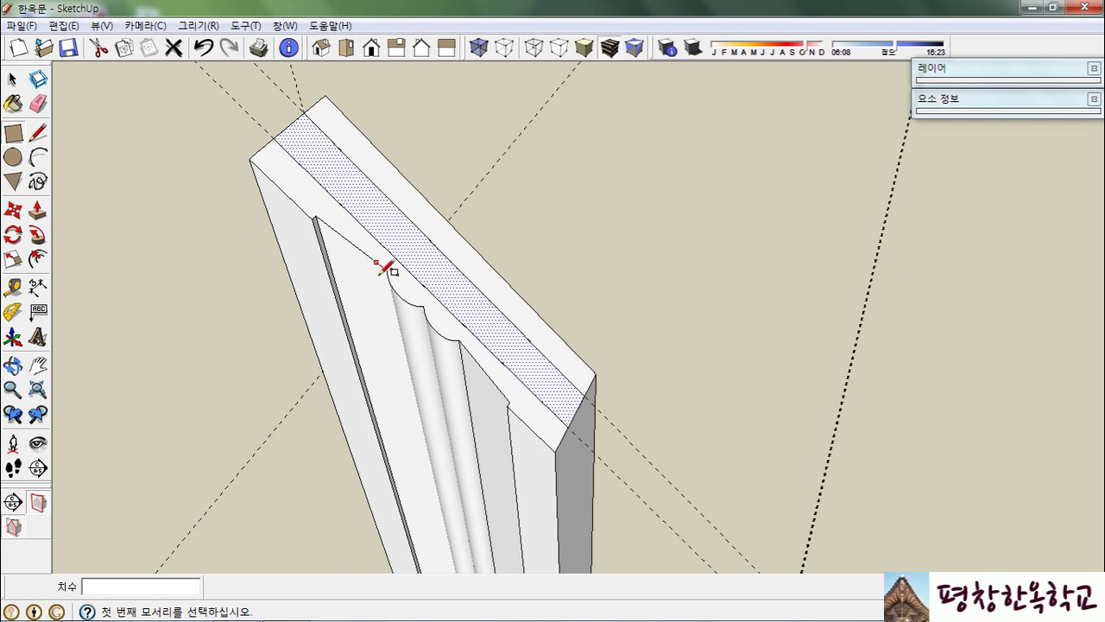
{"action": "key", "text": "space"}
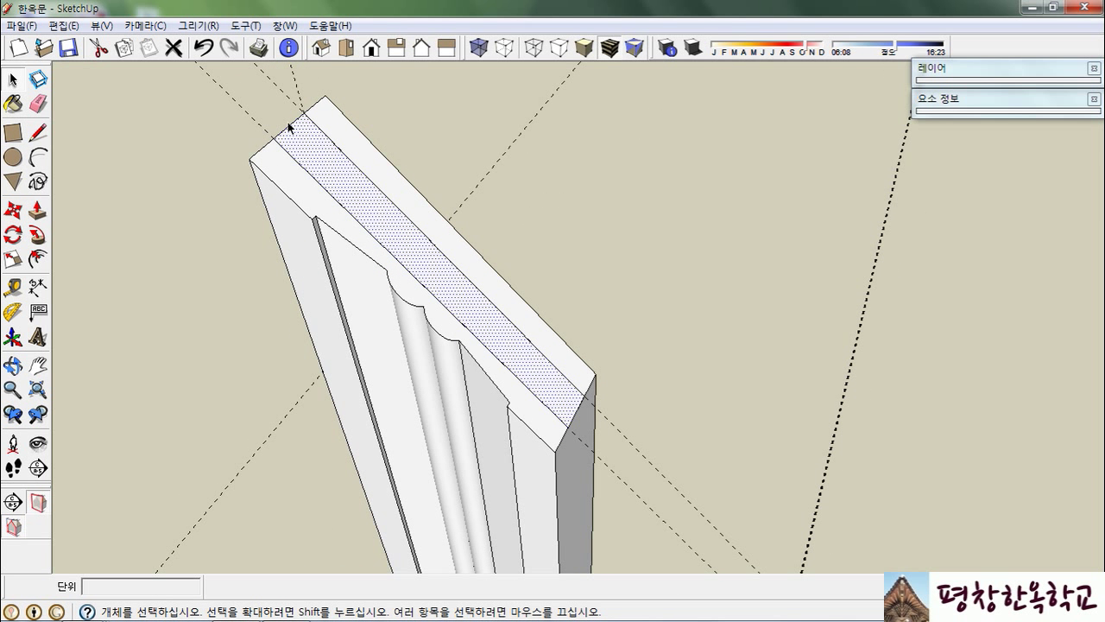
{"action": "left_click", "coordinate": [296, 128]}
{"action": "middle_click_drag", "start_coordinate": [302, 140], "coordinate": [549, 436]}
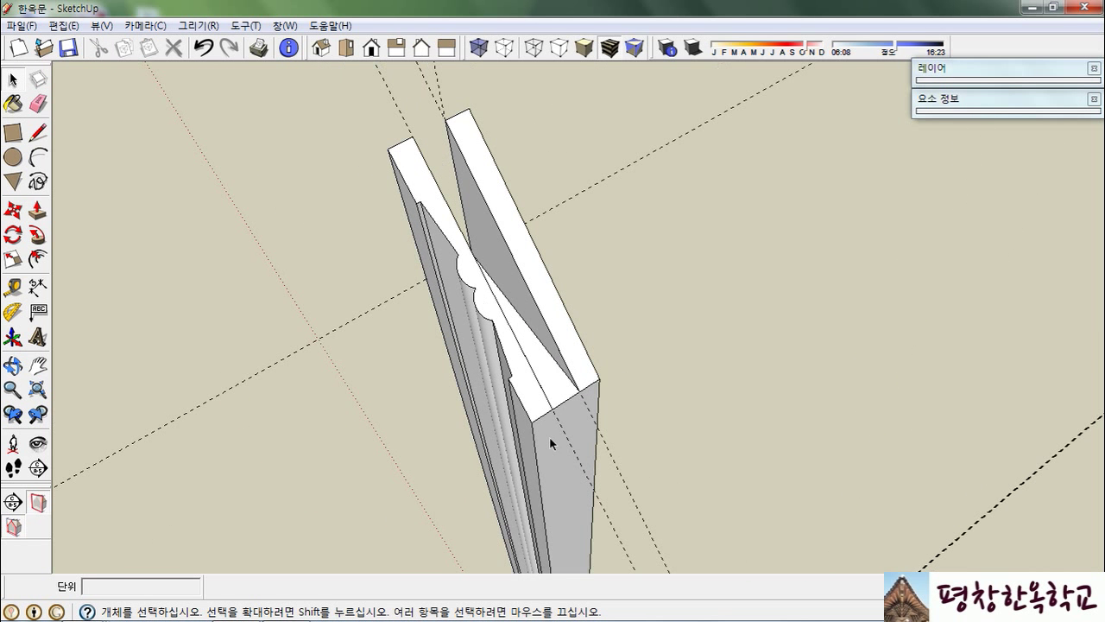
Add guides for the rear tongue: one level with its upper tip and a vertical one 3 mm from the back edge.
{"action": "middle_click_drag", "start_coordinate": [549, 349], "coordinate": [568, 255]}
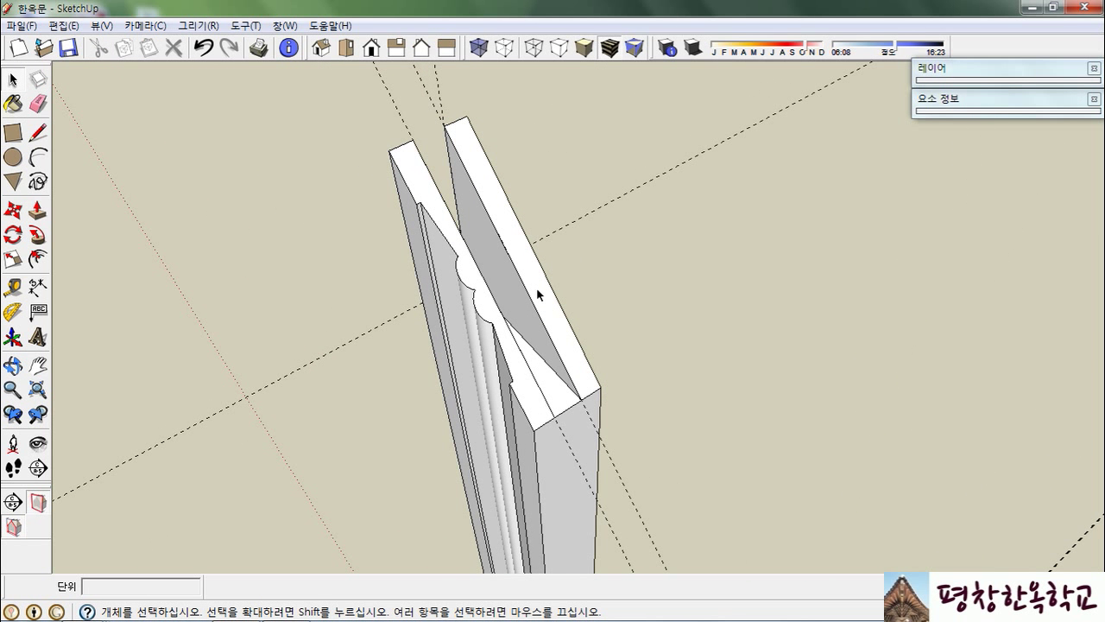
{"action": "left_click", "coordinate": [551, 367]}
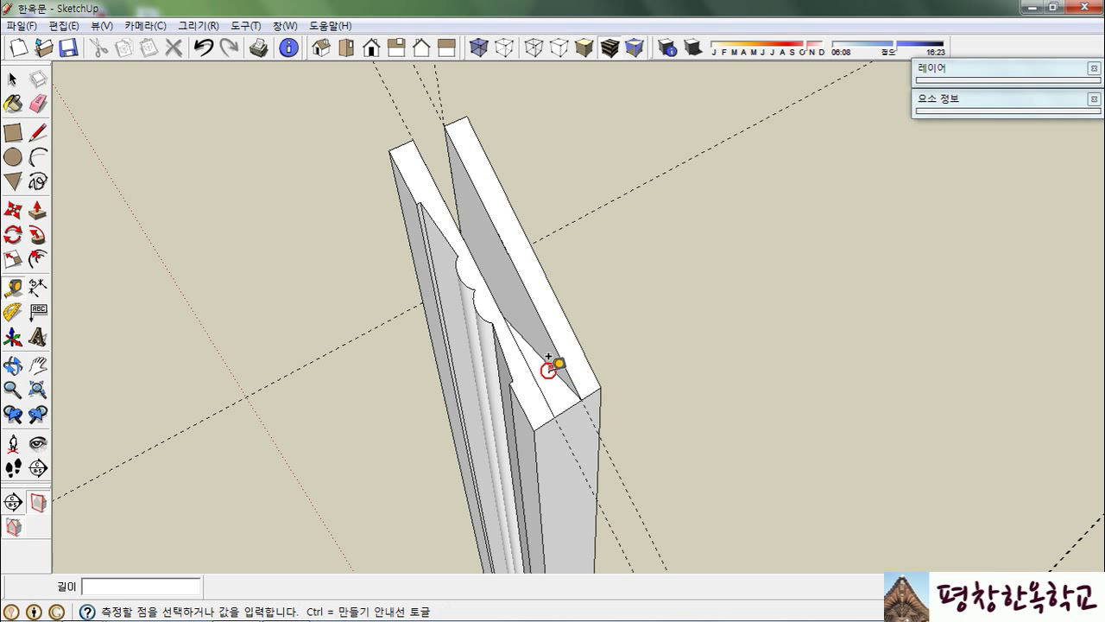
{"action": "left_click", "coordinate": [445, 115]}
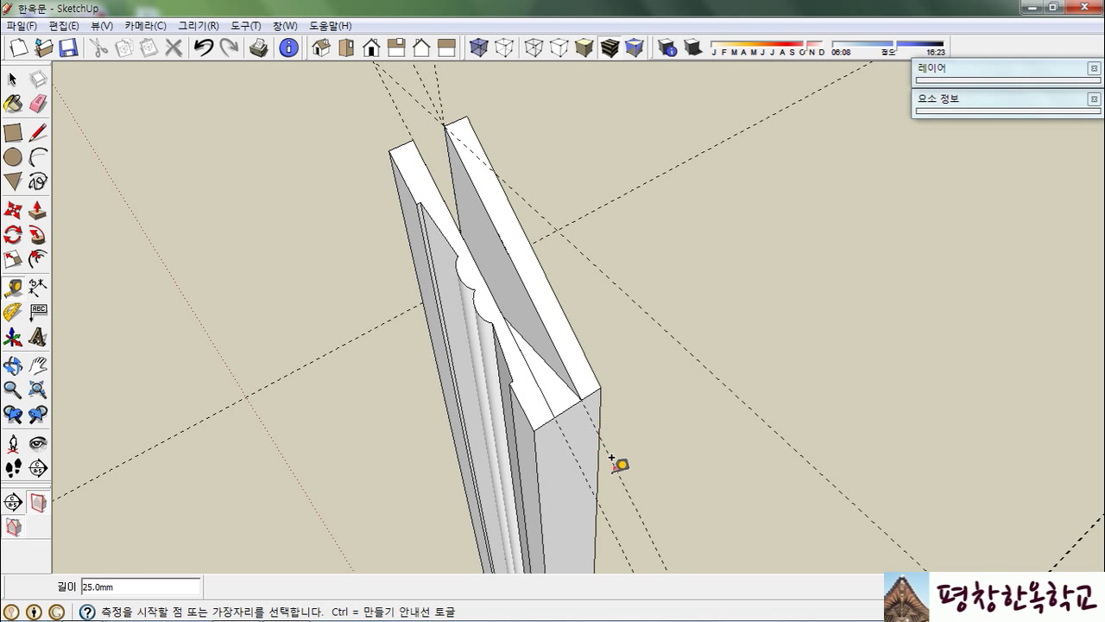
{"action": "scroll", "coordinate": [615, 461], "scroll_direction": "up", "scroll_amount": 3}
{"action": "left_click", "coordinate": [587, 336]}
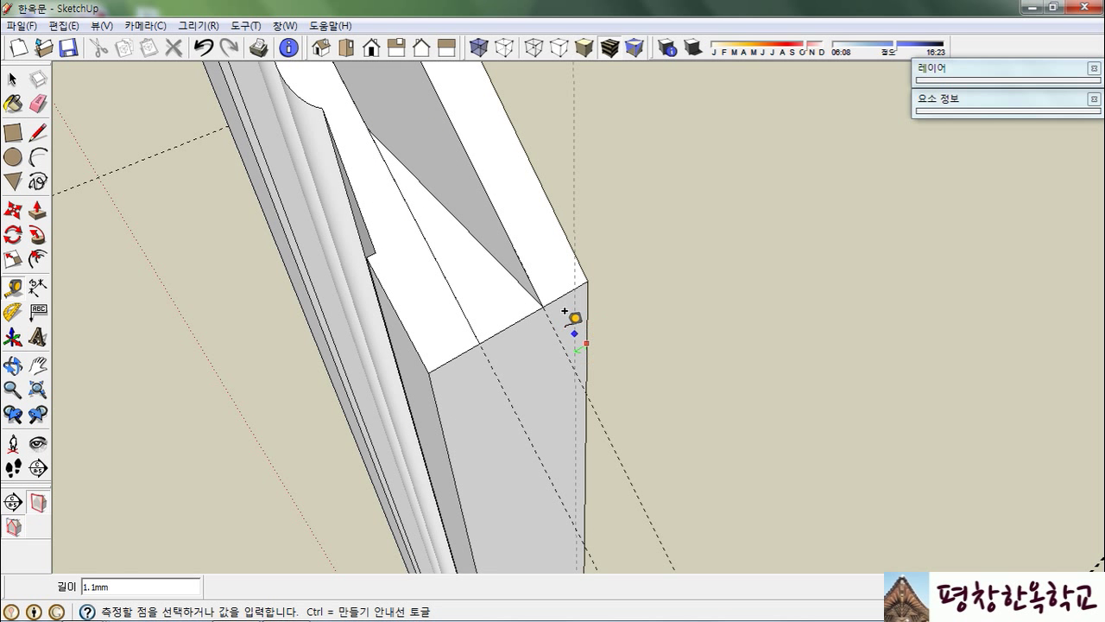
{"action": "left_click", "coordinate": [545, 295]}
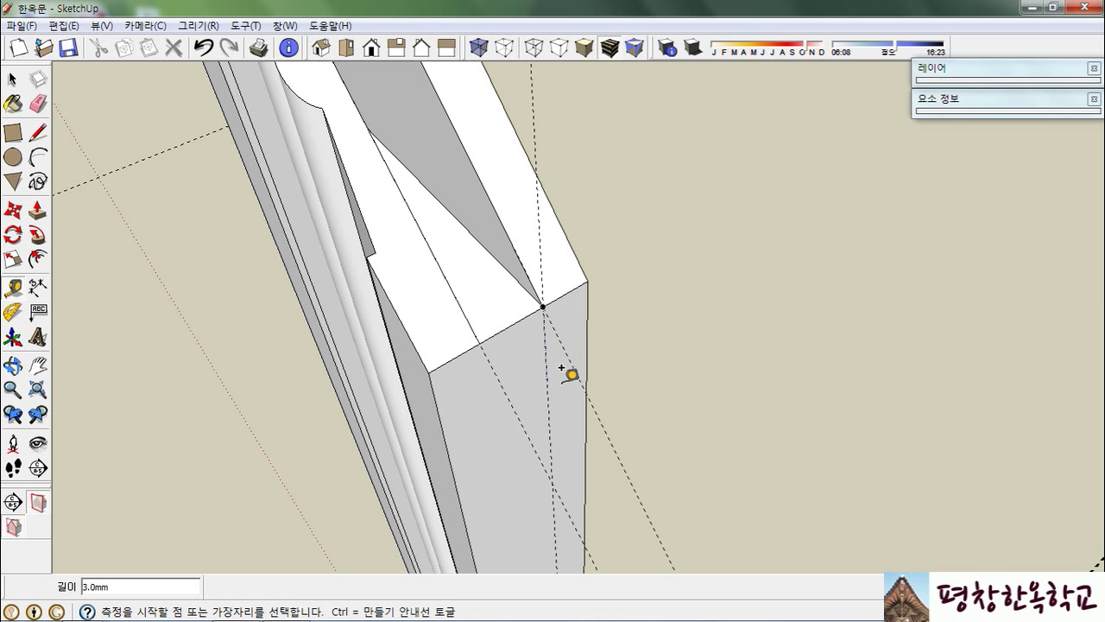
{"action": "scroll", "coordinate": [566, 367], "scroll_direction": "down", "scroll_amount": 4}
{"action": "middle_click_drag", "start_coordinate": [558, 371], "coordinate": [533, 363]}
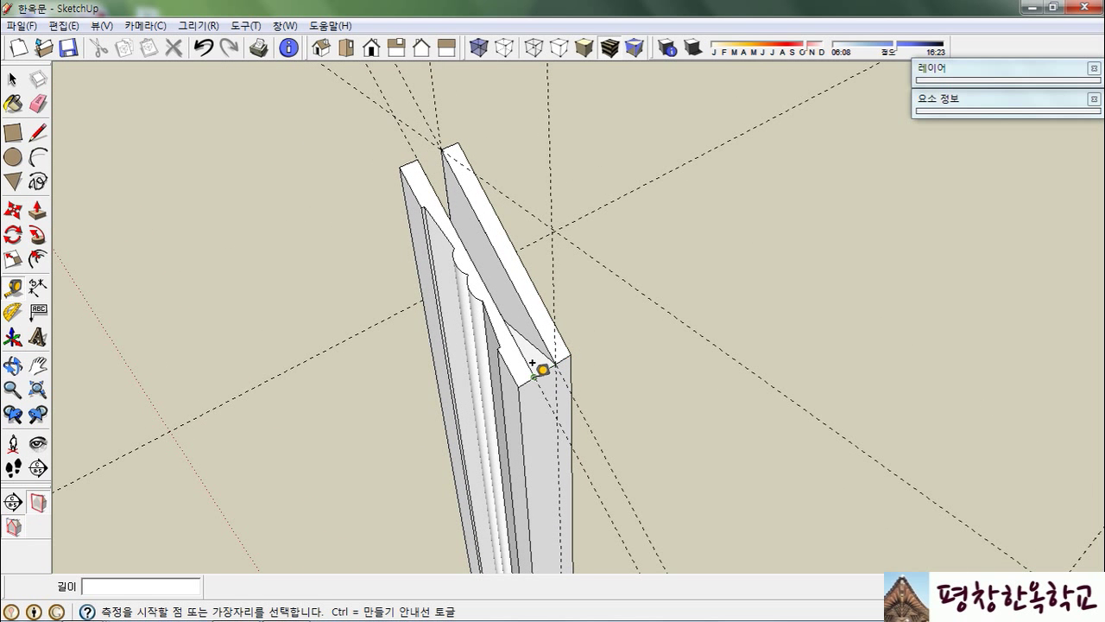
Draw lines from the rear tongue's upper tip along the guides and down to the slot corner, closing a triangular face.
{"action": "key", "text": "l"}
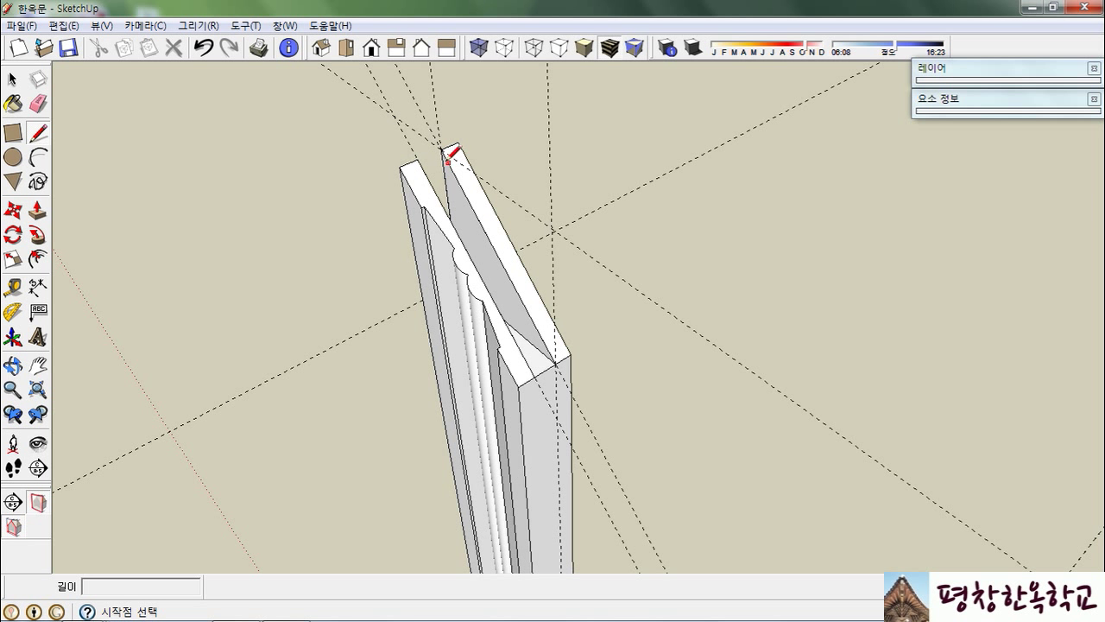
{"action": "left_click", "coordinate": [441, 150]}
{"action": "left_click", "coordinate": [552, 228]}
{"action": "left_click", "coordinate": [554, 364]}
{"action": "middle_click_drag", "start_coordinate": [560, 363], "coordinate": [618, 347]}
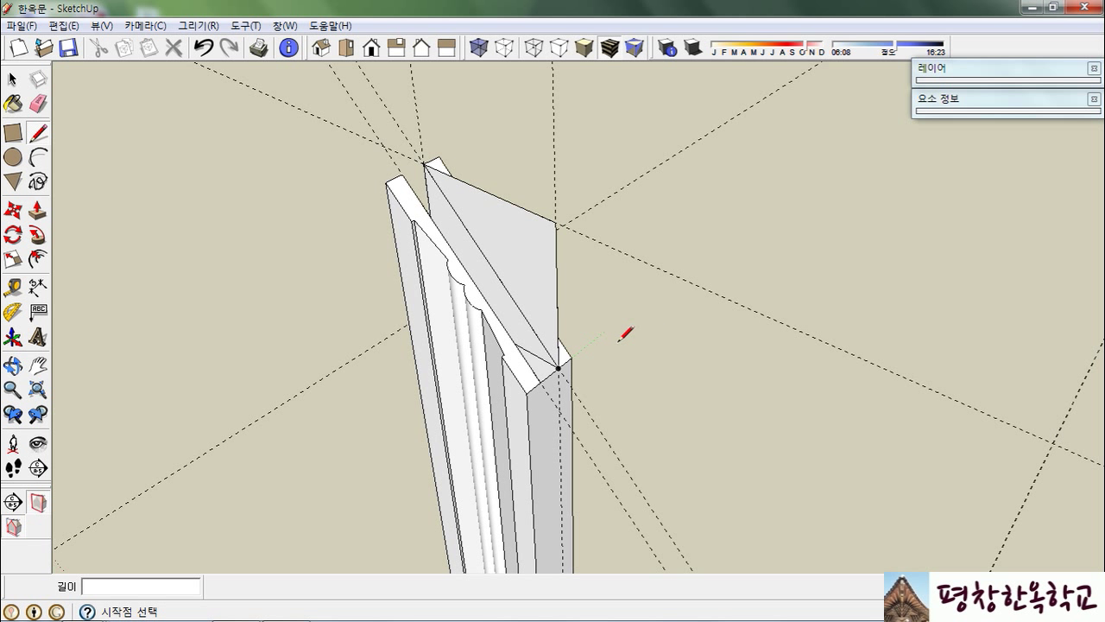
Extrude the triangular face 3 mm to square off the rear tongue and delete the diagonal edge on its inner face.
{"action": "key", "text": "p"}
{"action": "left_click", "coordinate": [535, 295]}
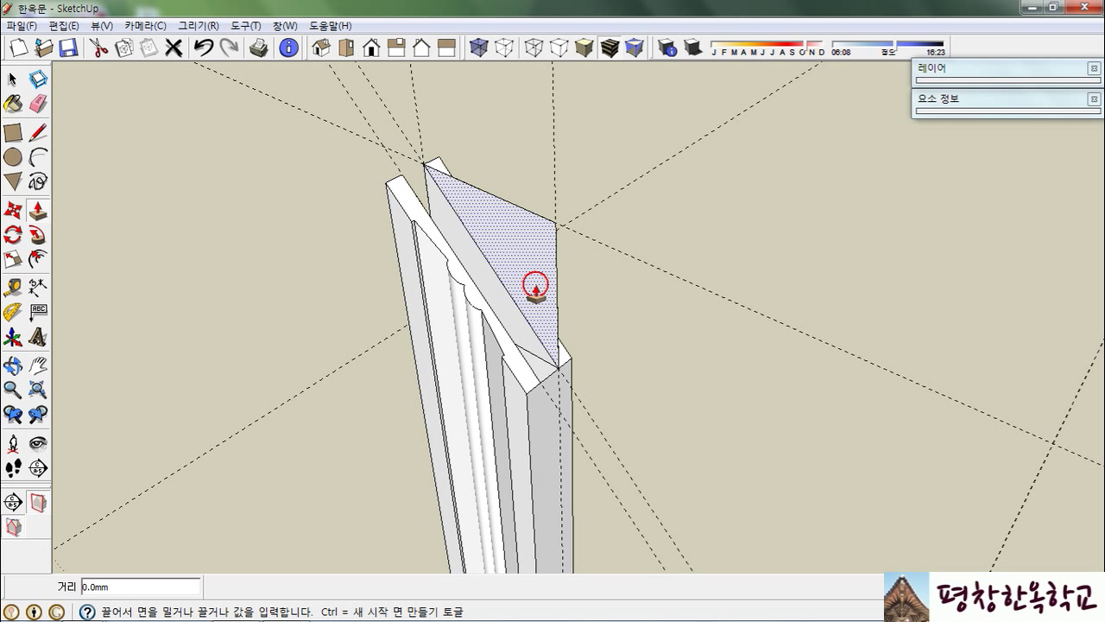
{"action": "type", "text": "3"}
{"action": "key", "text": "Return"}
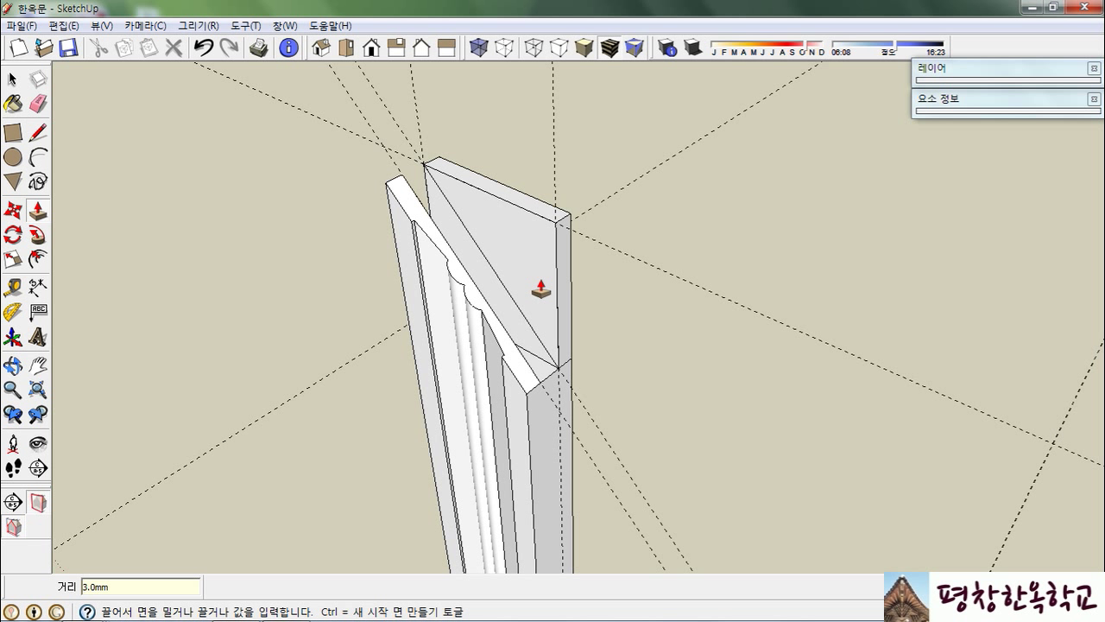
{"action": "key", "text": "space"}
{"action": "left_click", "coordinate": [524, 319]}
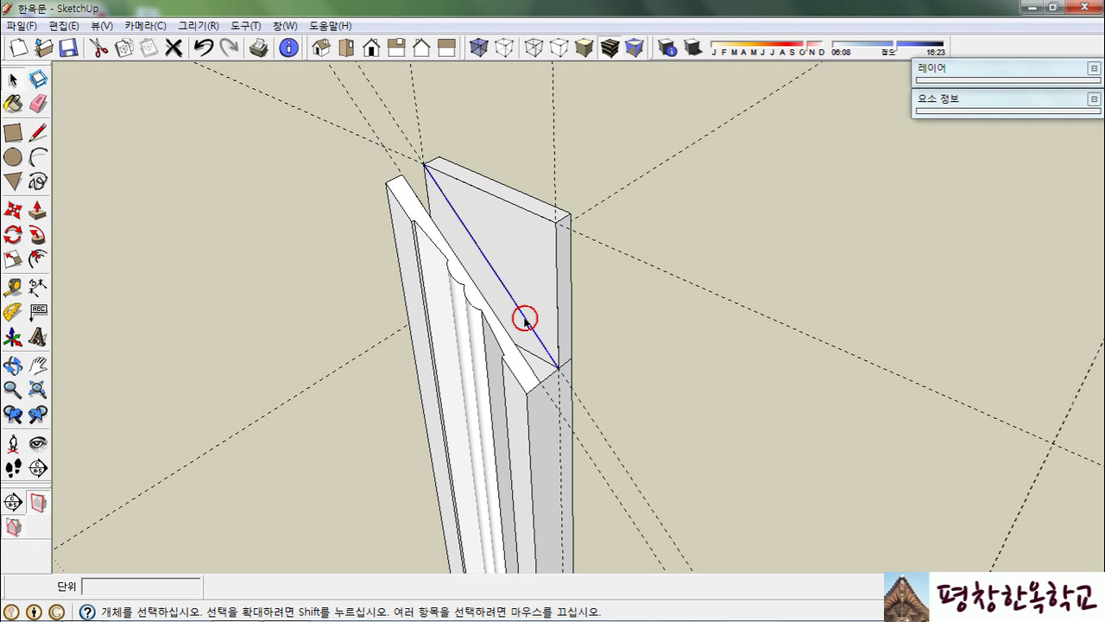
{"action": "key", "text": "Delete"}
Delete all guides from the model.
{"action": "middle_click_drag", "start_coordinate": [566, 367], "coordinate": [336, 361]}
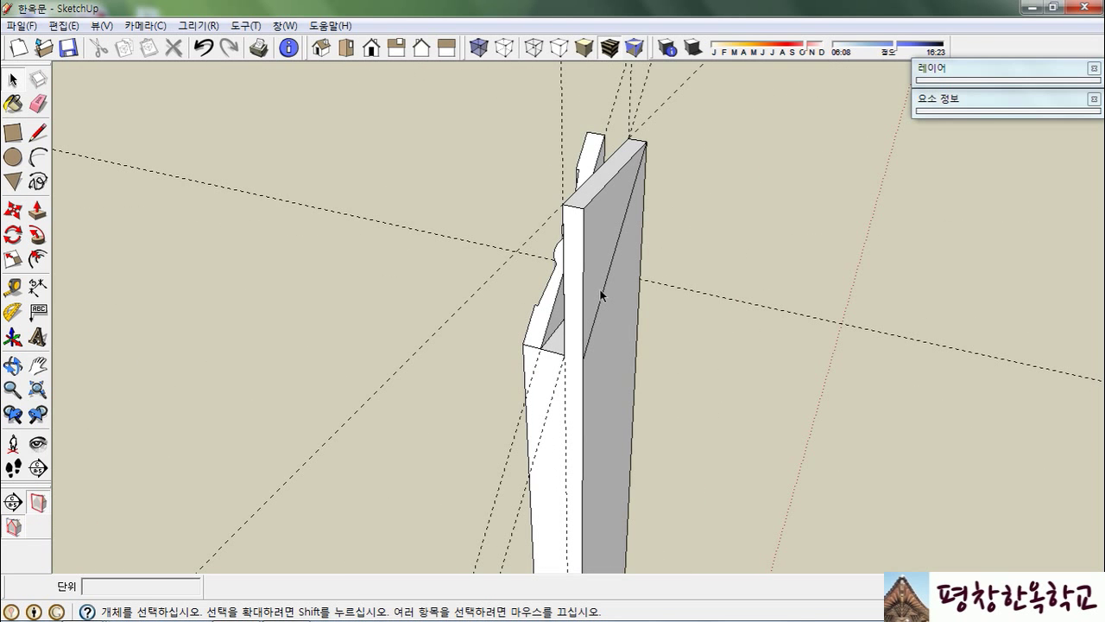
{"action": "middle_click_drag", "start_coordinate": [589, 314], "coordinate": [471, 297]}
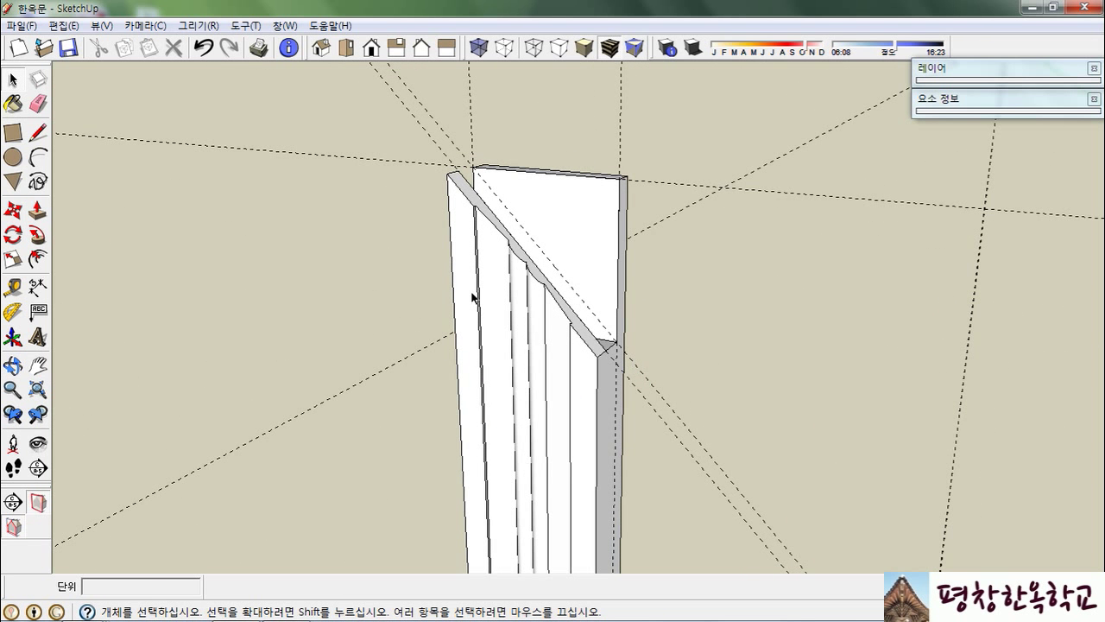
{"action": "left_click", "coordinate": [61, 26]}
{"action": "left_click", "coordinate": [204, 181]}
Select the whole upright and make it a group.
{"action": "scroll", "coordinate": [562, 202], "scroll_direction": "down", "scroll_amount": 5}
{"action": "middle_click_drag", "start_coordinate": [562, 205], "coordinate": [553, 323]}
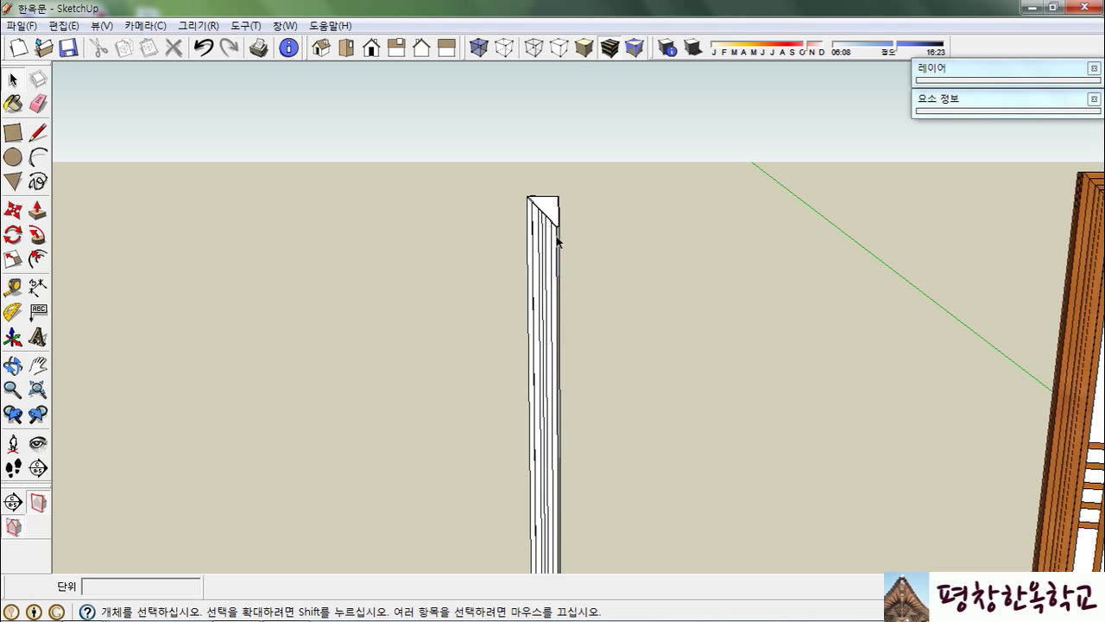
{"action": "scroll", "coordinate": [558, 241], "scroll_direction": "down", "scroll_amount": 3}
{"action": "scroll", "coordinate": [561, 348], "scroll_direction": "up", "scroll_amount": 2}
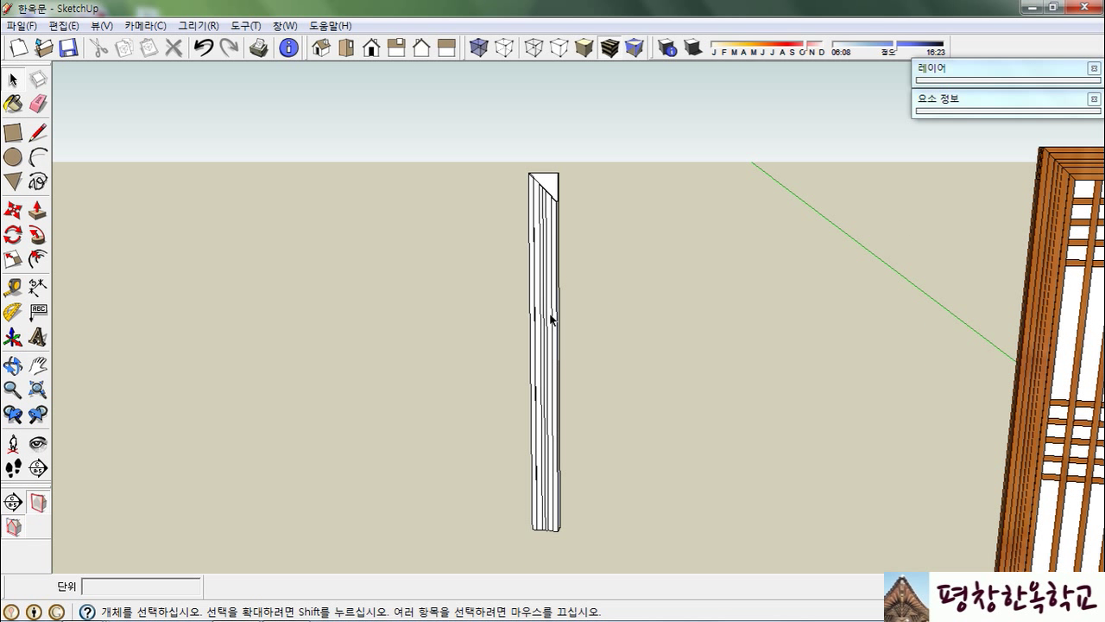
{"action": "triple_click", "coordinate": [550, 317]}
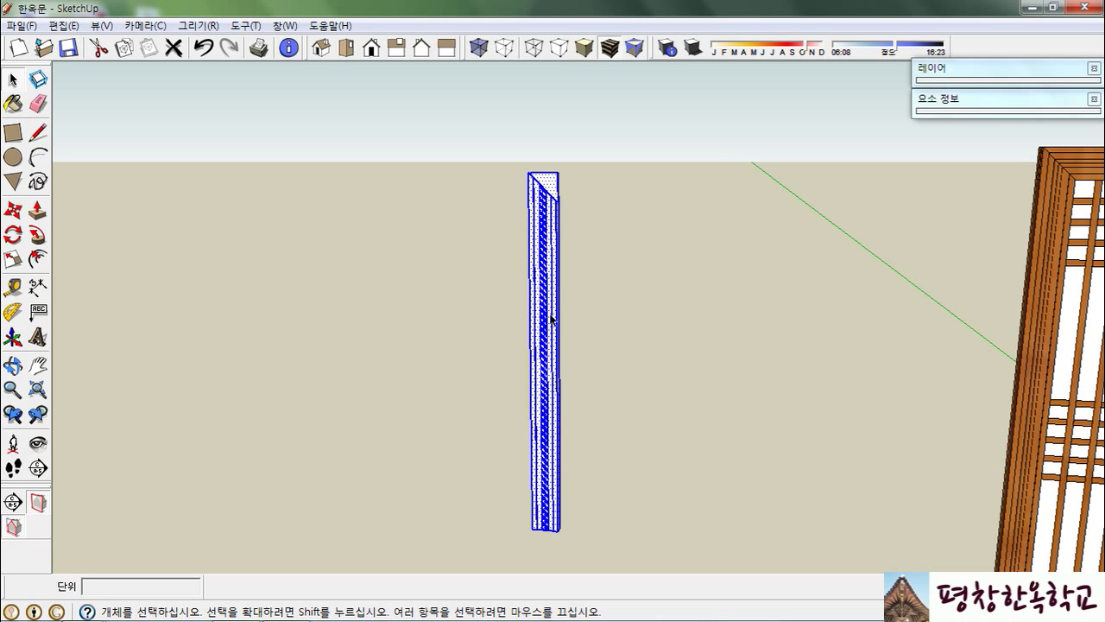
{"action": "middle_click_drag", "start_coordinate": [550, 340], "coordinate": [570, 371]}
{"action": "scroll", "coordinate": [570, 378], "scroll_direction": "down", "scroll_amount": 2}
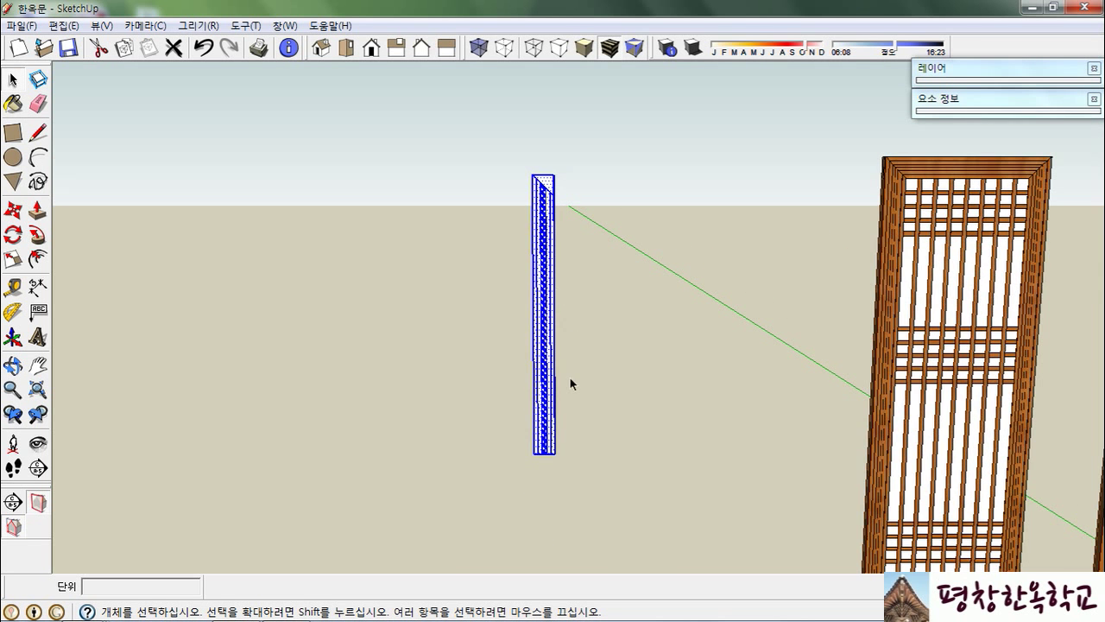
{"action": "scroll", "coordinate": [553, 400], "scroll_direction": "up", "scroll_amount": 1}
{"action": "right_click", "coordinate": [544, 266]}
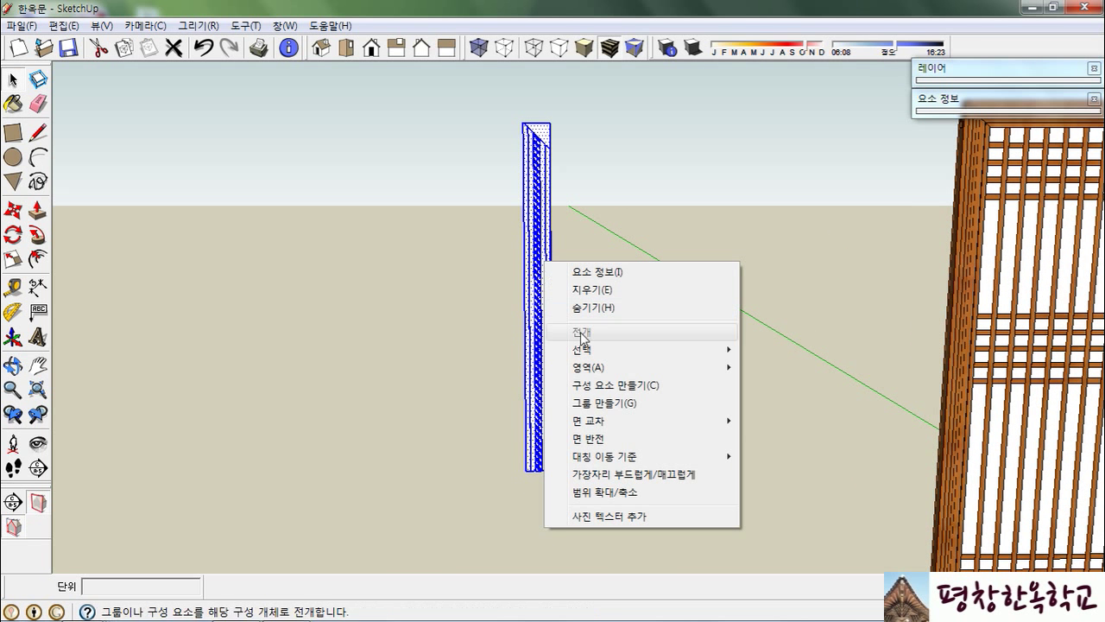
{"action": "left_click", "coordinate": [605, 402]}
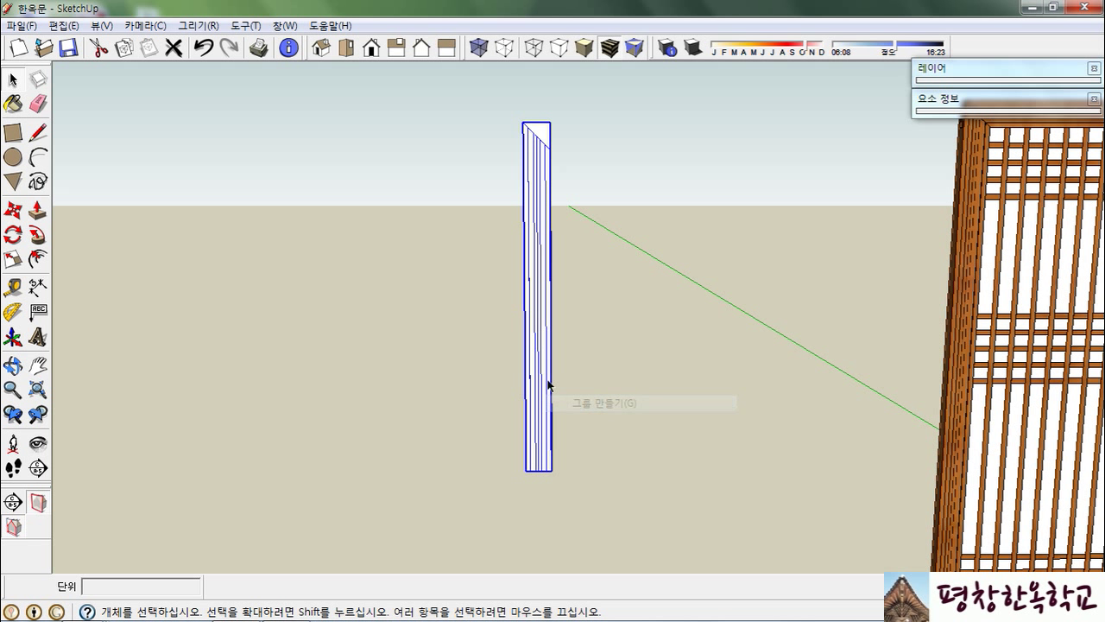
Open the upright group and copy all its geometry about 47.4 mm sideways along the red axis.
{"action": "double_click", "coordinate": [544, 305]}
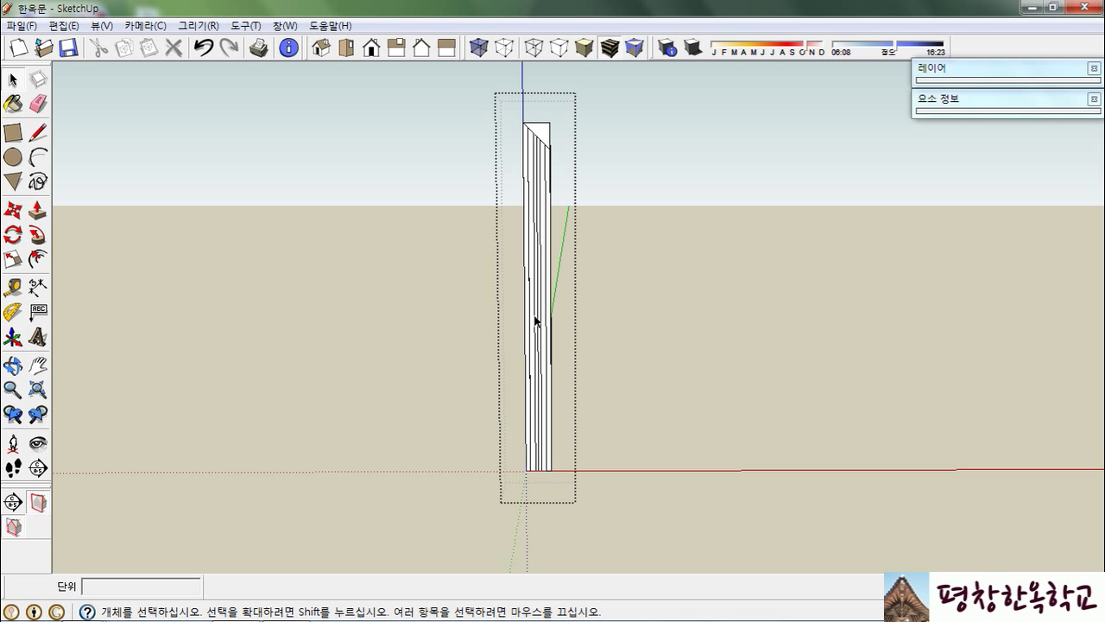
{"action": "triple_click", "coordinate": [535, 321]}
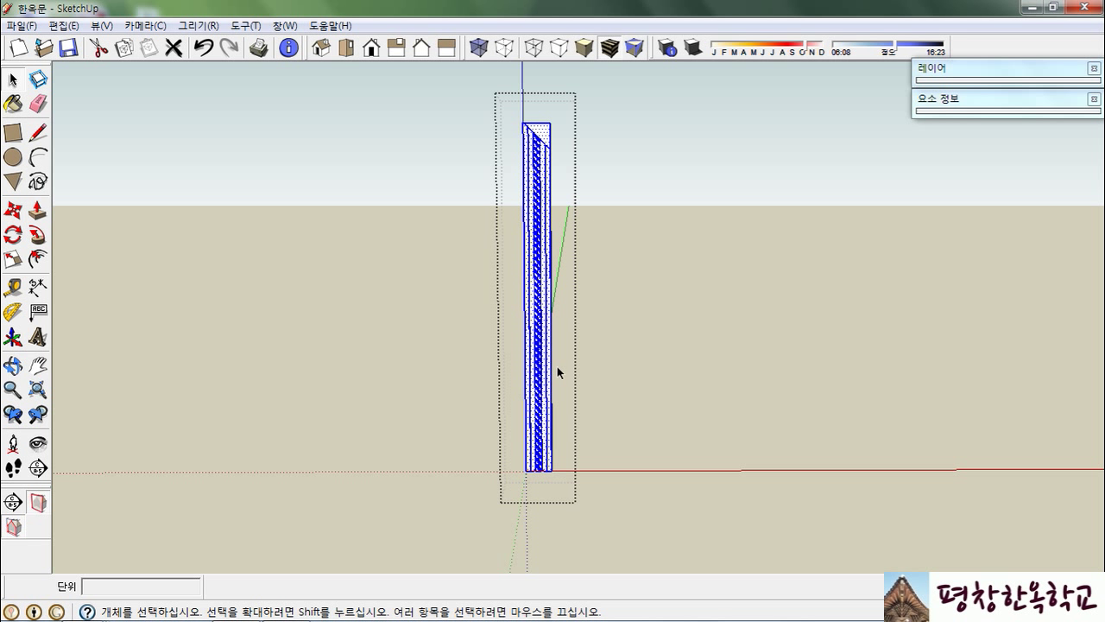
{"action": "key", "text": "m"}
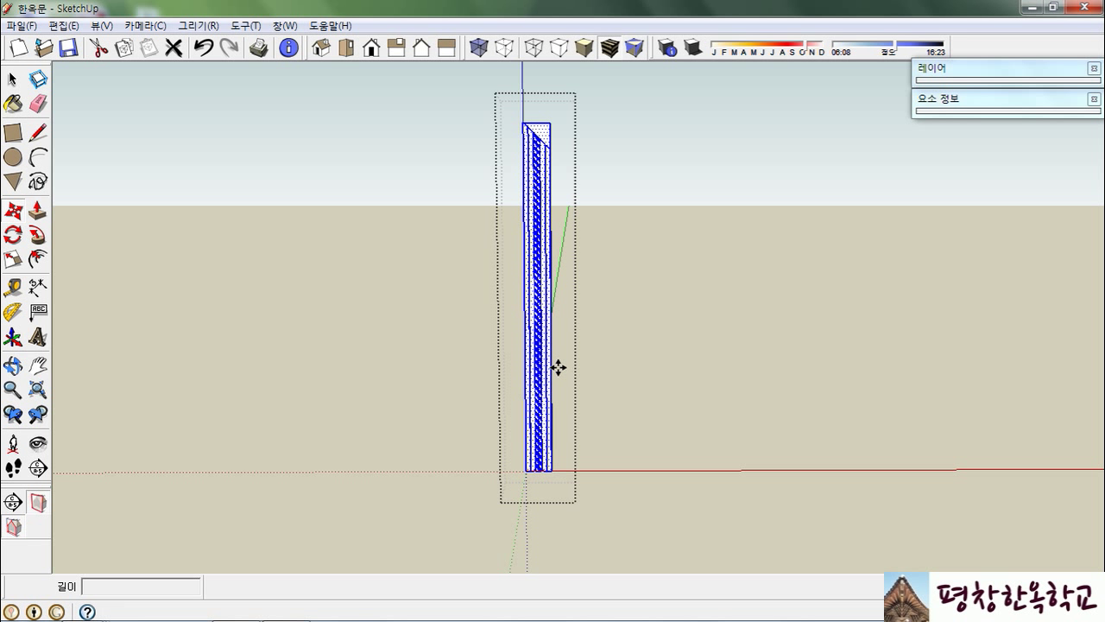
{"action": "left_click", "coordinate": [529, 469]}
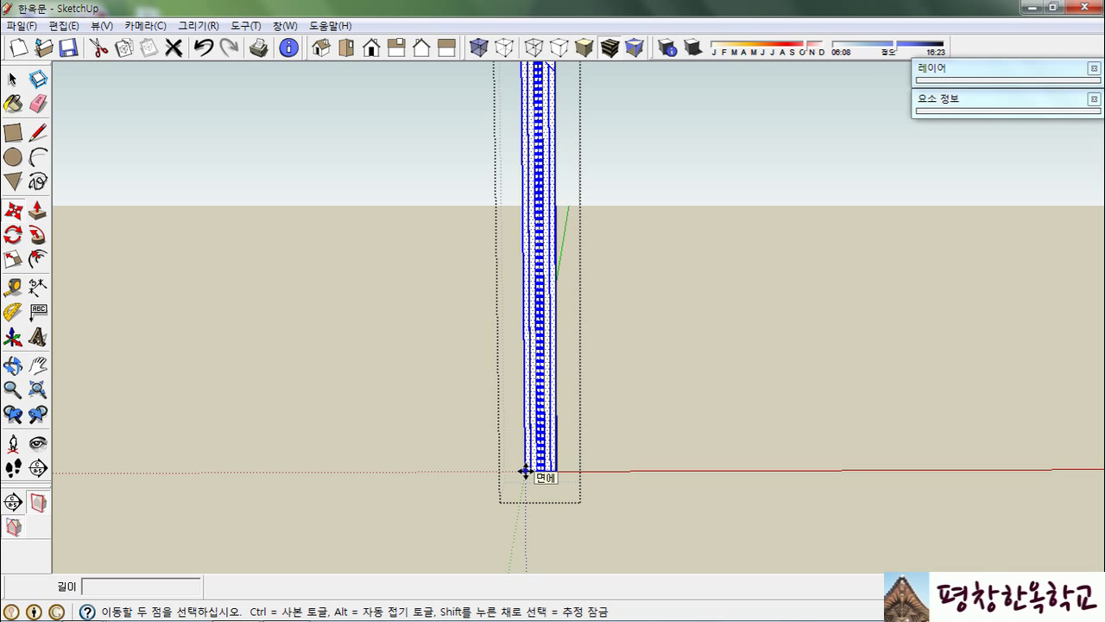
{"action": "left_click", "coordinate": [525, 470]}
{"action": "key", "text": "ctrl"}
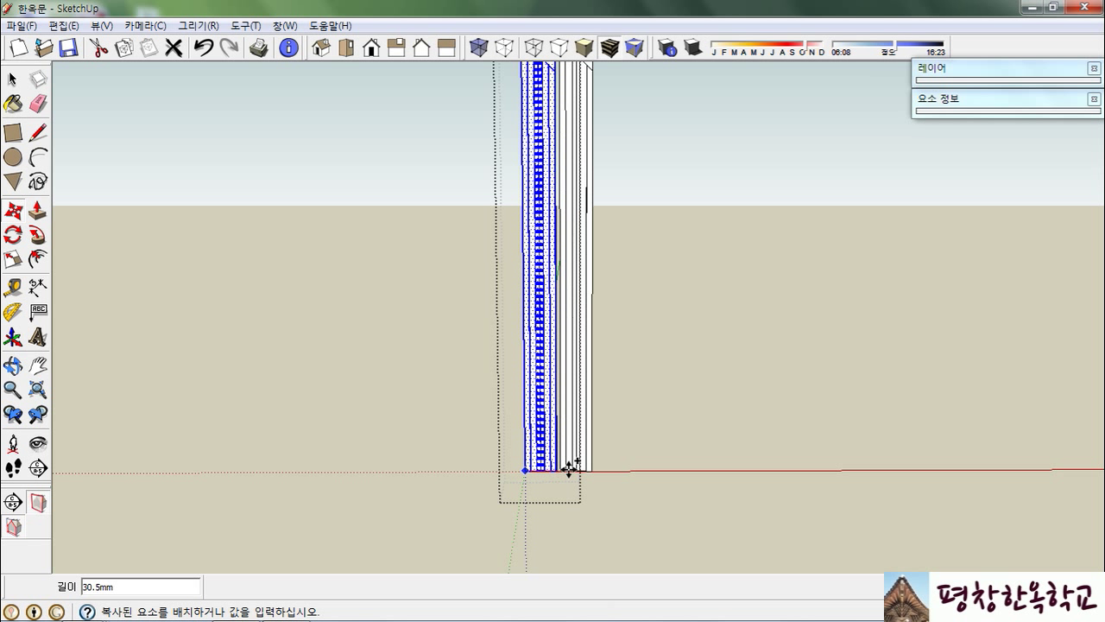
{"action": "left_click", "coordinate": [585, 468]}
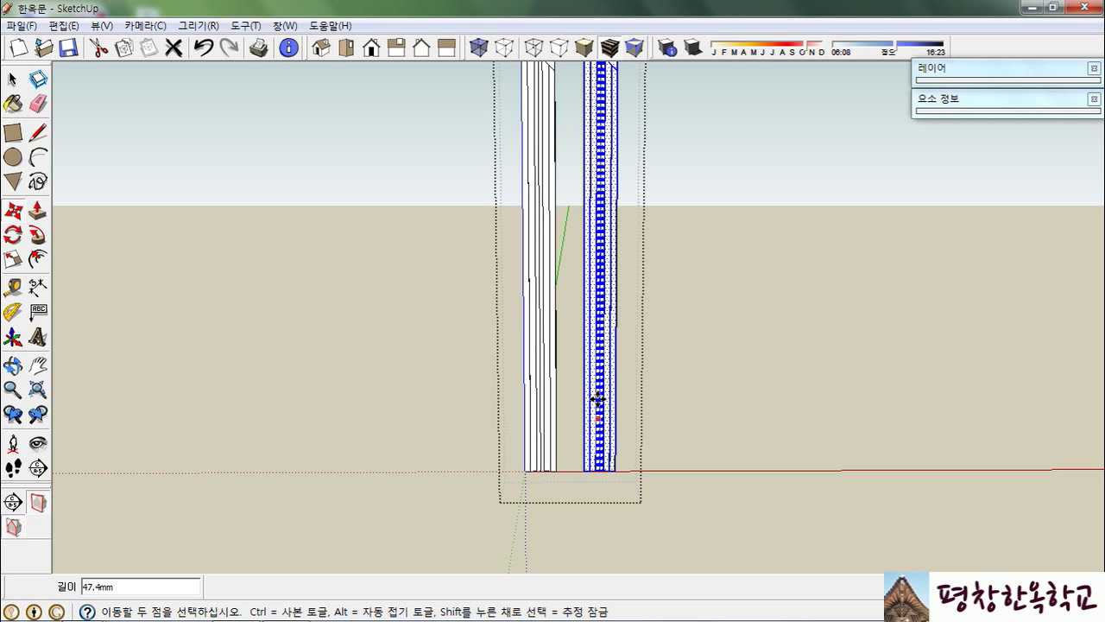
Flip the copied upright along the blue direction.
{"action": "right_click", "coordinate": [609, 271]}
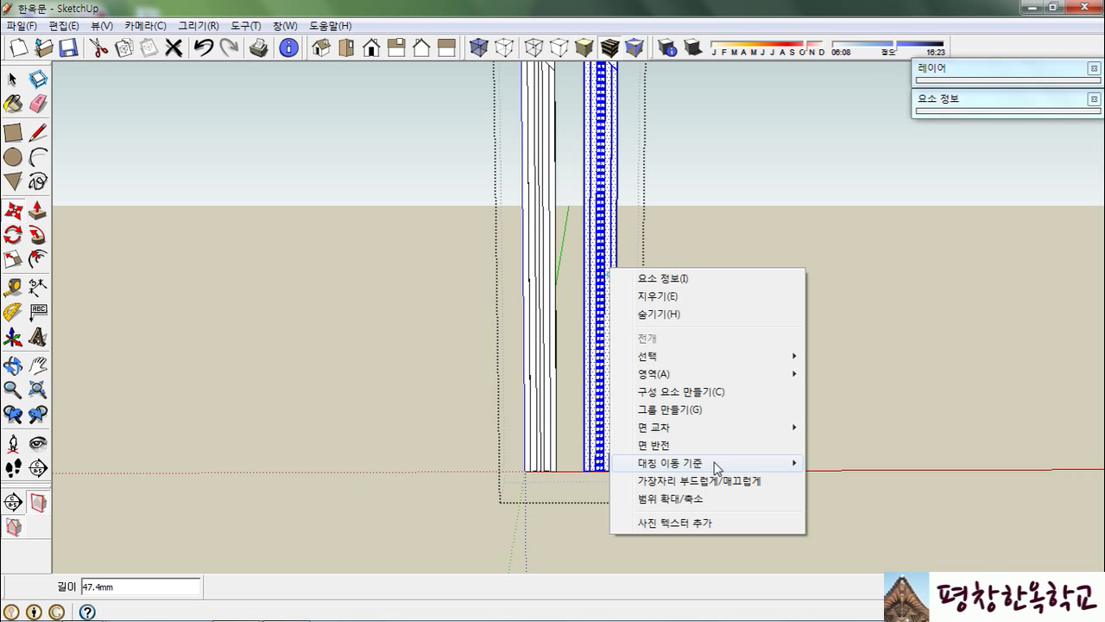
{"action": "mouse_move", "coordinate": [770, 465]}
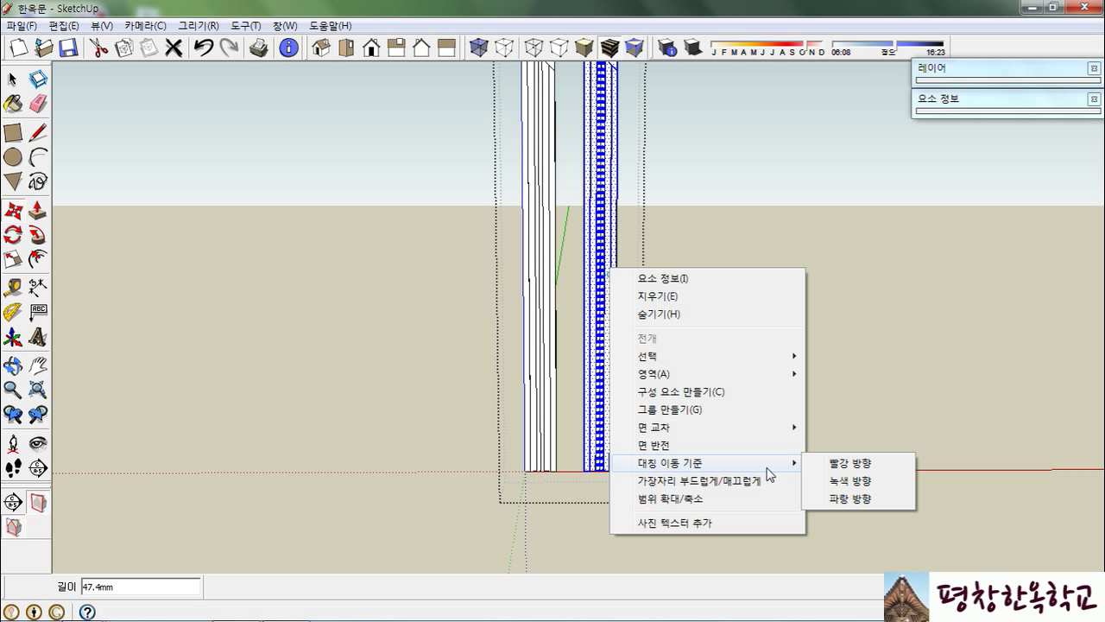
{"action": "left_click", "coordinate": [857, 499]}
{"action": "scroll", "coordinate": [633, 515], "scroll_direction": "down", "scroll_amount": 2}
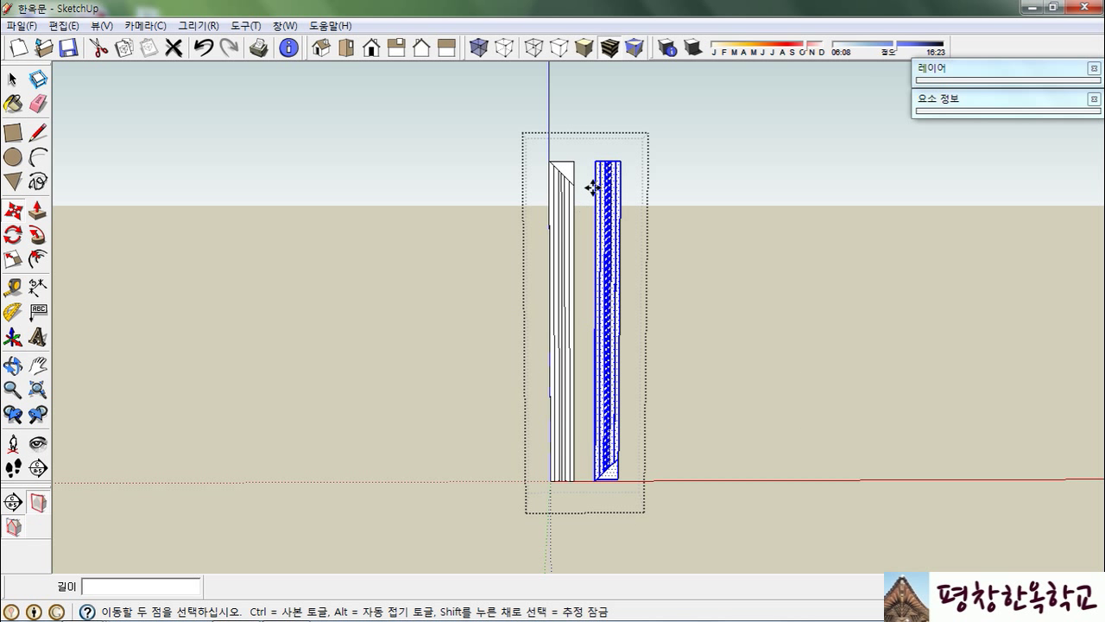
Move the flipped copy directly beneath the original upright, snapping its upper corner to the original's lower corner at the group origin.
{"action": "left_click", "coordinate": [596, 160]}
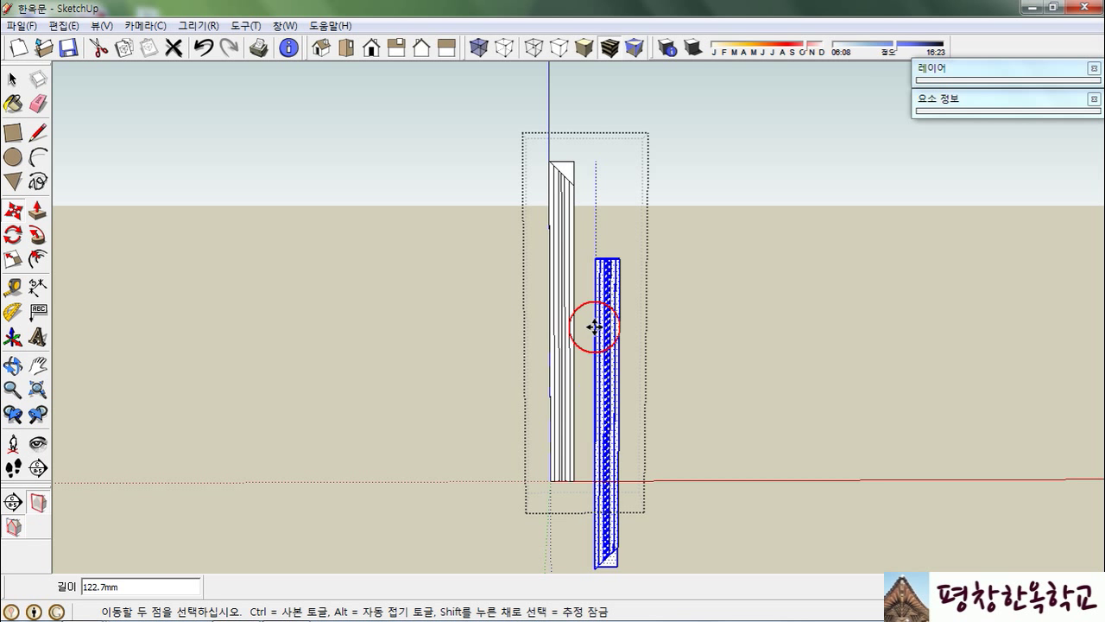
{"action": "scroll", "coordinate": [547, 486], "scroll_direction": "up", "scroll_amount": 2}
{"action": "scroll", "coordinate": [550, 485], "scroll_direction": "up", "scroll_amount": 1}
{"action": "scroll", "coordinate": [549, 484], "scroll_direction": "up", "scroll_amount": 2}
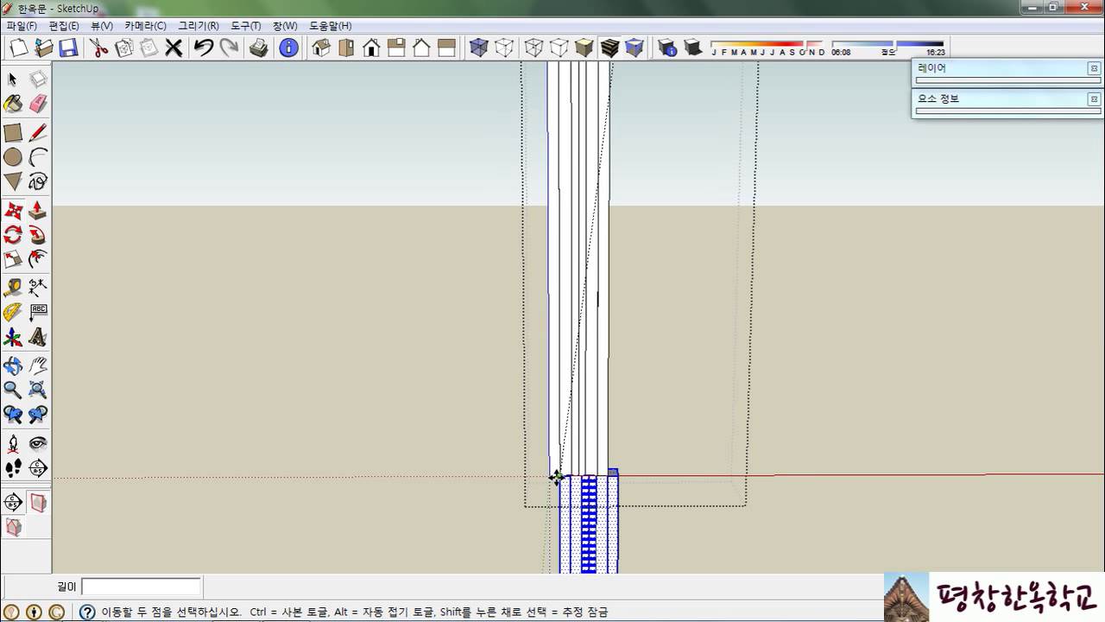
{"action": "left_click", "coordinate": [549, 475]}
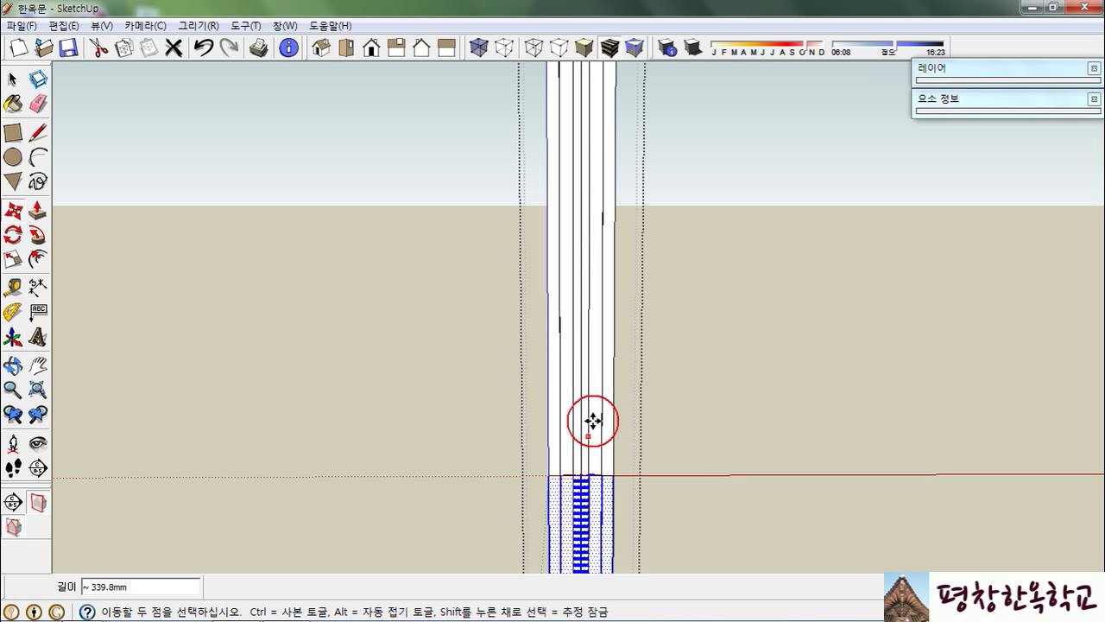
Erase the horizontal seam edges between the two upright halves on the flat front faces and inside the first narrow groove.
{"action": "middle_click_drag", "start_coordinate": [592, 420], "coordinate": [621, 326]}
{"action": "scroll", "coordinate": [606, 248], "scroll_direction": "down", "scroll_amount": 2}
{"action": "scroll", "coordinate": [608, 400], "scroll_direction": "up", "scroll_amount": 2}
{"action": "key", "text": "e"}
{"action": "scroll", "coordinate": [594, 410], "scroll_direction": "up", "scroll_amount": 5}
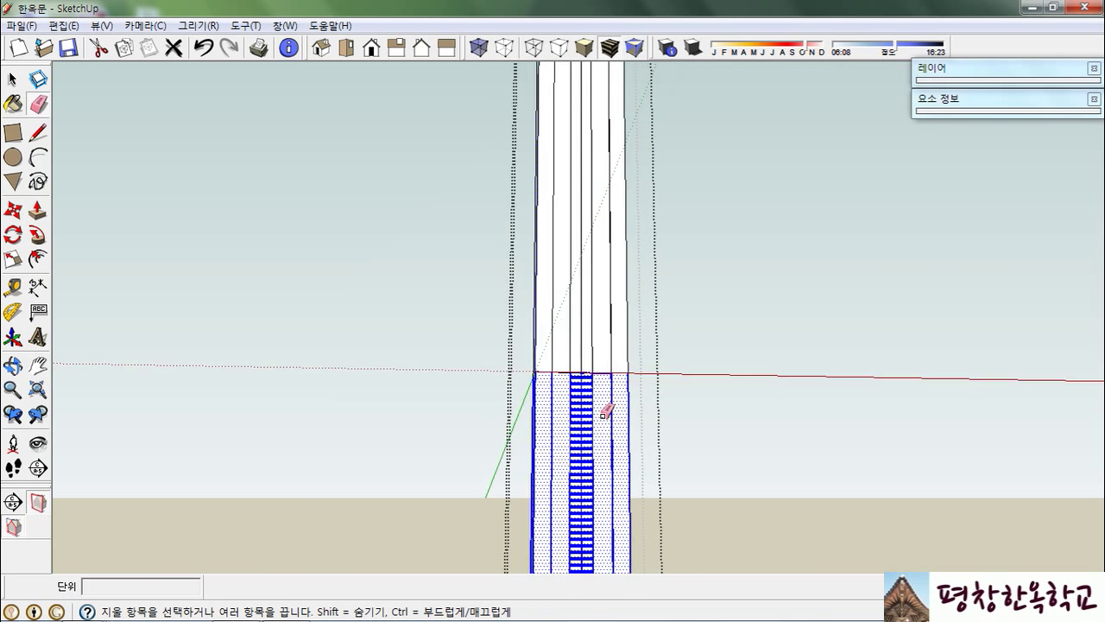
{"action": "left_click", "coordinate": [646, 272]}
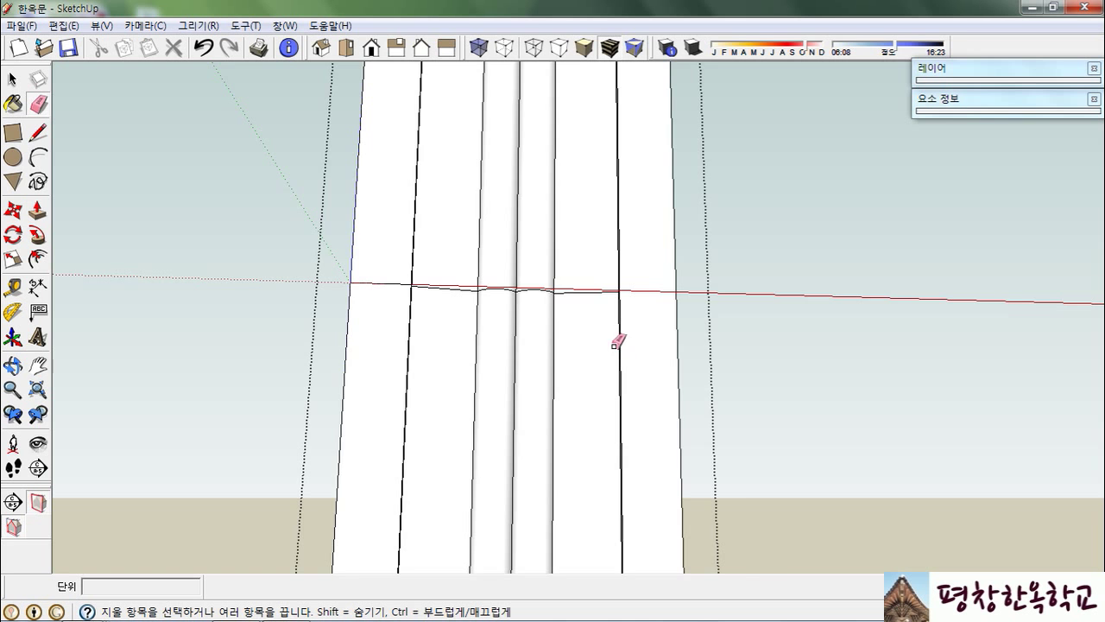
{"action": "scroll", "coordinate": [604, 324], "scroll_direction": "up", "scroll_amount": 2}
{"action": "mouse_move", "coordinate": [593, 314]}
{"action": "middle_mouse_down"}
{"action": "mouse_move", "coordinate": [607, 266]}
{"action": "mouse_move", "coordinate": [598, 236]}
{"action": "middle_mouse_up"}
{"action": "left_click", "coordinate": [575, 282]}
{"action": "left_click", "coordinate": [393, 268]}
{"action": "middle_click_drag", "start_coordinate": [399, 304], "coordinate": [139, 316]}
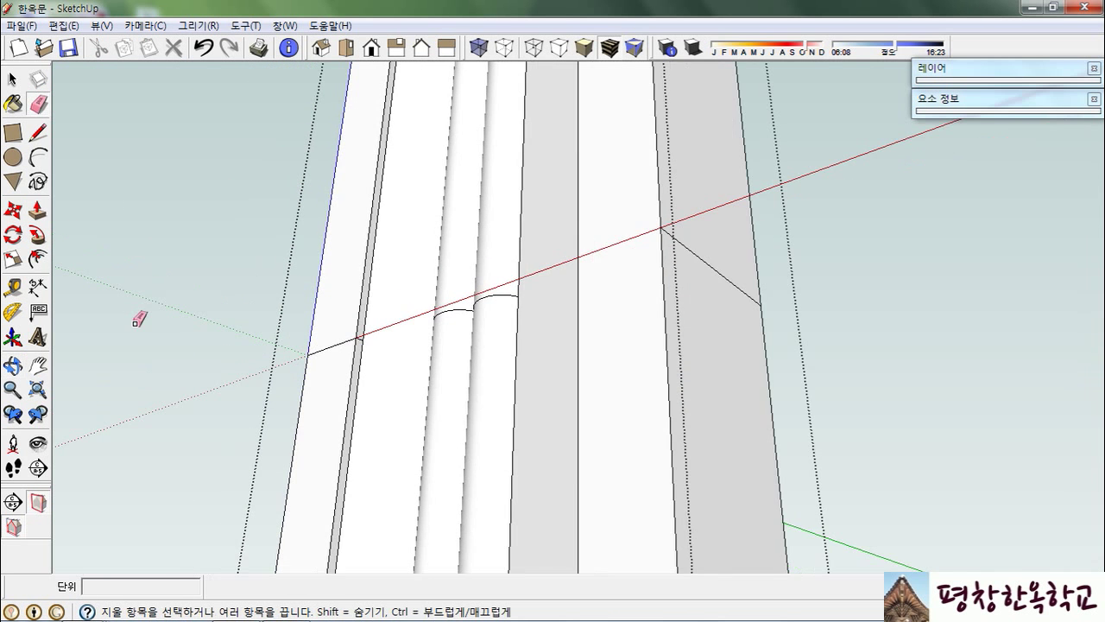
{"action": "scroll", "coordinate": [355, 327], "scroll_direction": "up", "scroll_amount": 6}
{"action": "left_click", "coordinate": [356, 315]}
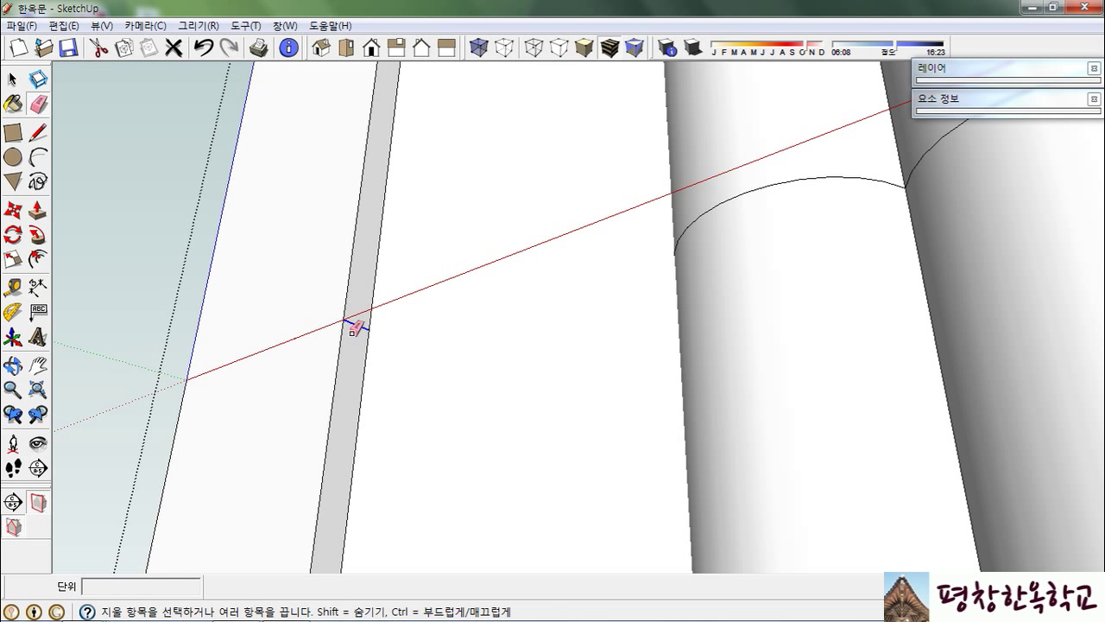
Erase the curved seam segments across the first rounded moulding of the upright.
{"action": "mouse_move", "coordinate": [560, 360]}
{"action": "middle_mouse_down"}
{"action": "mouse_move", "coordinate": [604, 309]}
{"action": "mouse_move", "coordinate": [659, 336]}
{"action": "mouse_move", "coordinate": [760, 328]}
{"action": "mouse_move", "coordinate": [696, 295]}
{"action": "middle_mouse_up"}
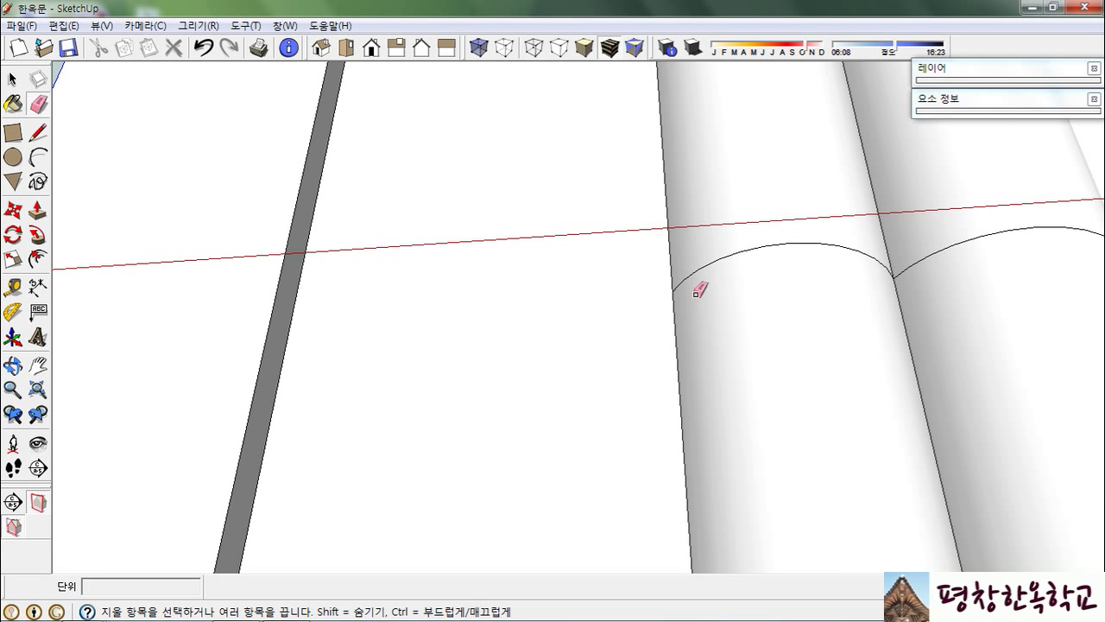
{"action": "left_click", "coordinate": [679, 276]}
{"action": "left_click_drag", "start_coordinate": [708, 255], "coordinate": [740, 257]}
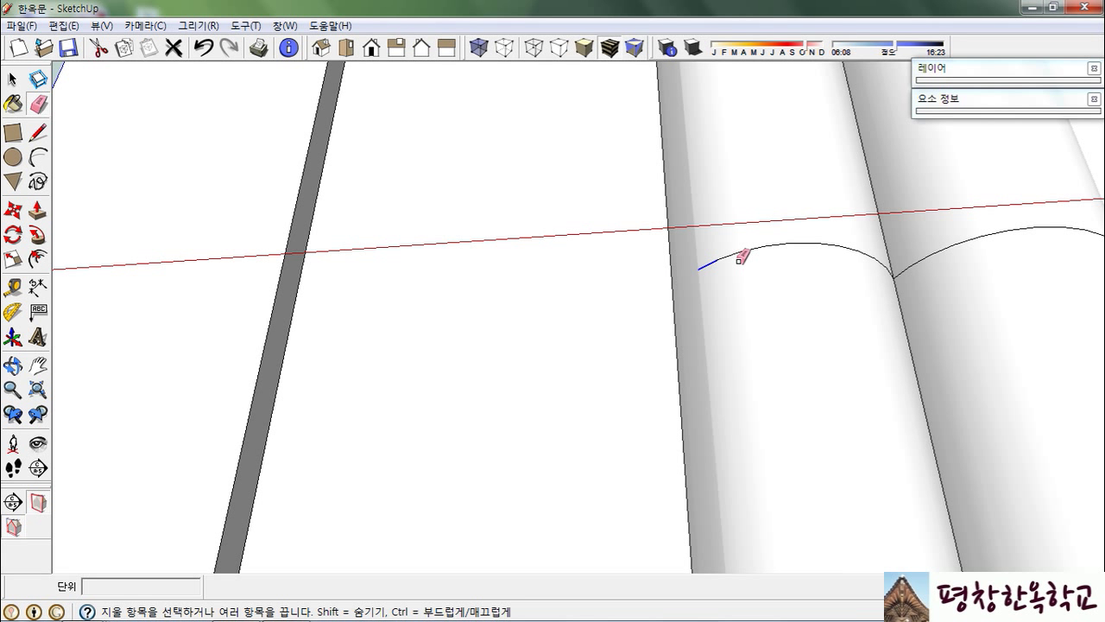
{"action": "left_click", "coordinate": [842, 238]}
{"action": "scroll", "coordinate": [863, 285], "scroll_direction": "up", "scroll_amount": 5}
{"action": "left_click", "coordinate": [907, 219]}
{"action": "left_click_drag", "start_coordinate": [869, 215], "coordinate": [796, 204]}
Erase the curved seam segments across the second rounded moulding beside the first.
{"action": "scroll", "coordinate": [748, 279], "scroll_direction": "down", "scroll_amount": 2}
{"action": "middle_click_drag", "start_coordinate": [933, 269], "coordinate": [992, 275]}
{"action": "left_click_drag", "start_coordinate": [898, 263], "coordinate": [973, 235]}
{"action": "mouse_move", "coordinate": [1009, 226]}
{"action": "middle_mouse_down"}
{"action": "mouse_move", "coordinate": [730, 284]}
{"action": "mouse_move", "coordinate": [942, 318]}
{"action": "mouse_move", "coordinate": [814, 366]}
{"action": "middle_mouse_up"}
{"action": "left_click_drag", "start_coordinate": [972, 197], "coordinate": [961, 197]}
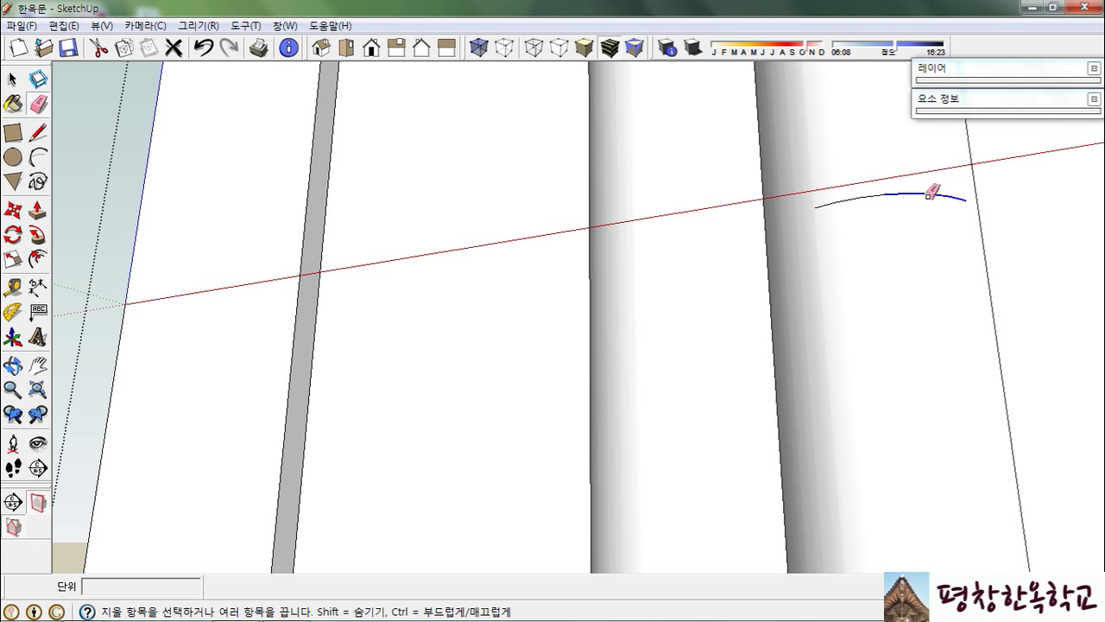
{"action": "left_click_drag", "start_coordinate": [832, 200], "coordinate": [825, 210]}
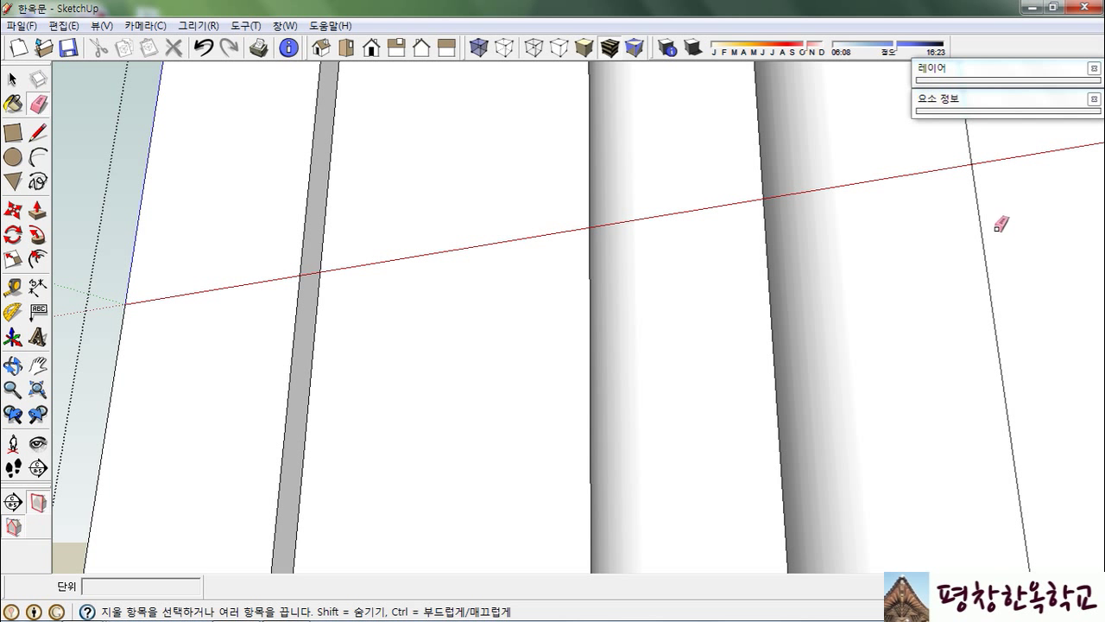
Erase the short seam edge in the narrow groove on the far side of the rounded mouldings.
{"action": "mouse_move", "coordinate": [1001, 224]}
{"action": "middle_mouse_down"}
{"action": "mouse_move", "coordinate": [932, 291]}
{"action": "mouse_move", "coordinate": [969, 288]}
{"action": "mouse_move", "coordinate": [831, 301]}
{"action": "mouse_move", "coordinate": [864, 366]}
{"action": "mouse_move", "coordinate": [752, 350]}
{"action": "mouse_move", "coordinate": [901, 325]}
{"action": "mouse_move", "coordinate": [1088, 320]}
{"action": "middle_mouse_up"}
{"action": "scroll", "coordinate": [1079, 302], "scroll_direction": "up", "scroll_amount": 2}
{"action": "scroll", "coordinate": [1079, 302], "scroll_direction": "up", "scroll_amount": 3}
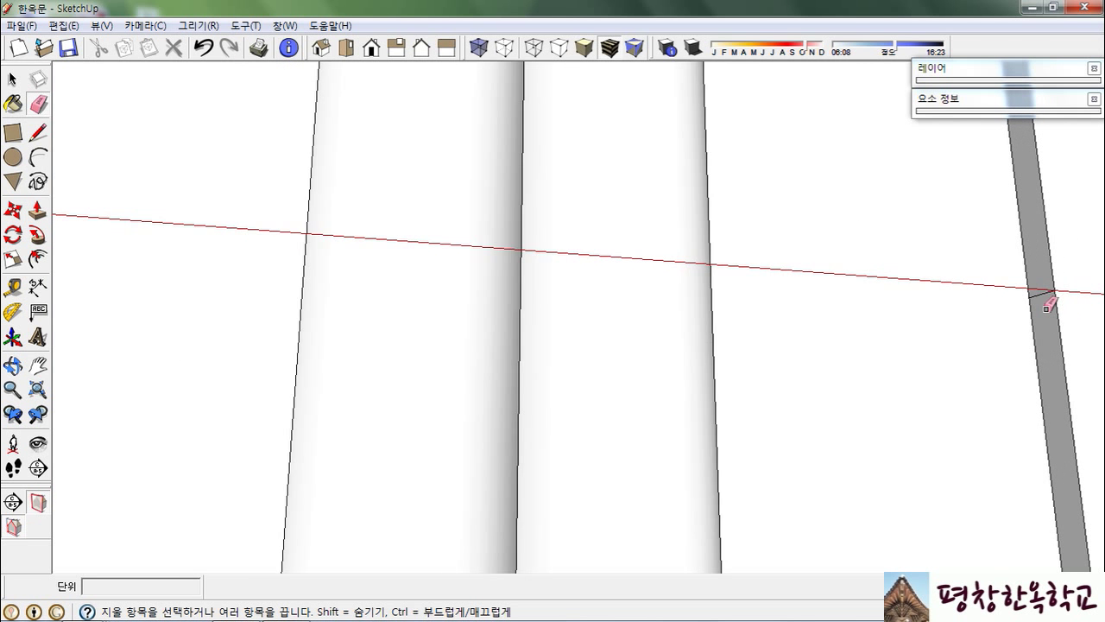
{"action": "scroll", "coordinate": [574, 318], "scroll_direction": "down", "scroll_amount": 5}
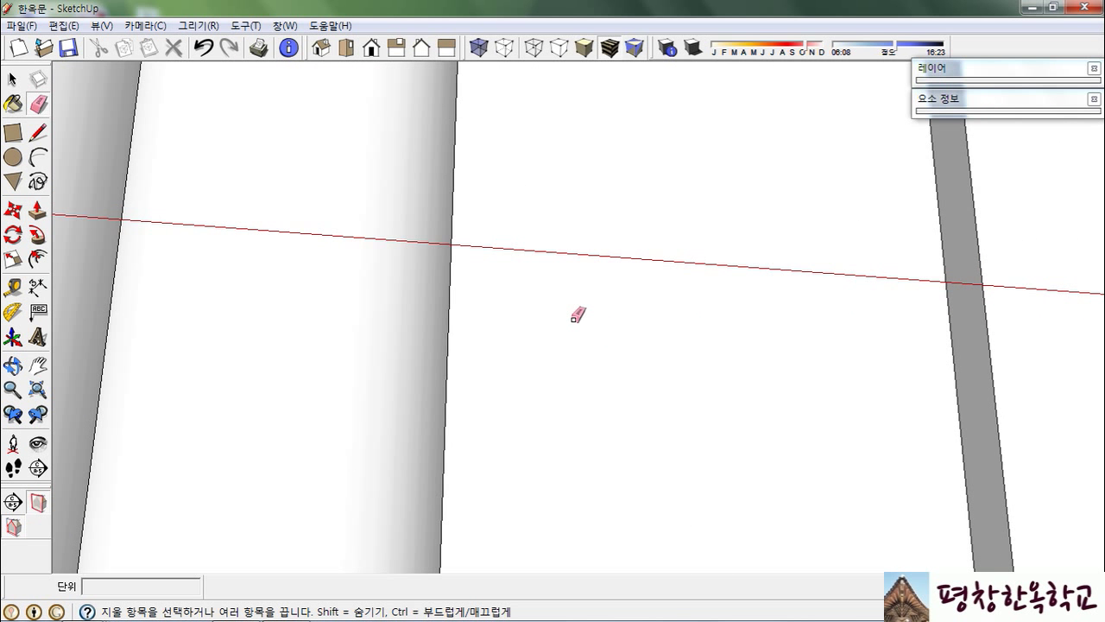
{"action": "scroll", "coordinate": [807, 323], "scroll_direction": "down", "scroll_amount": 3}
{"action": "mouse_move", "coordinate": [526, 331]}
{"action": "middle_mouse_down"}
{"action": "mouse_move", "coordinate": [780, 328]}
{"action": "mouse_move", "coordinate": [563, 318]}
{"action": "middle_mouse_up"}
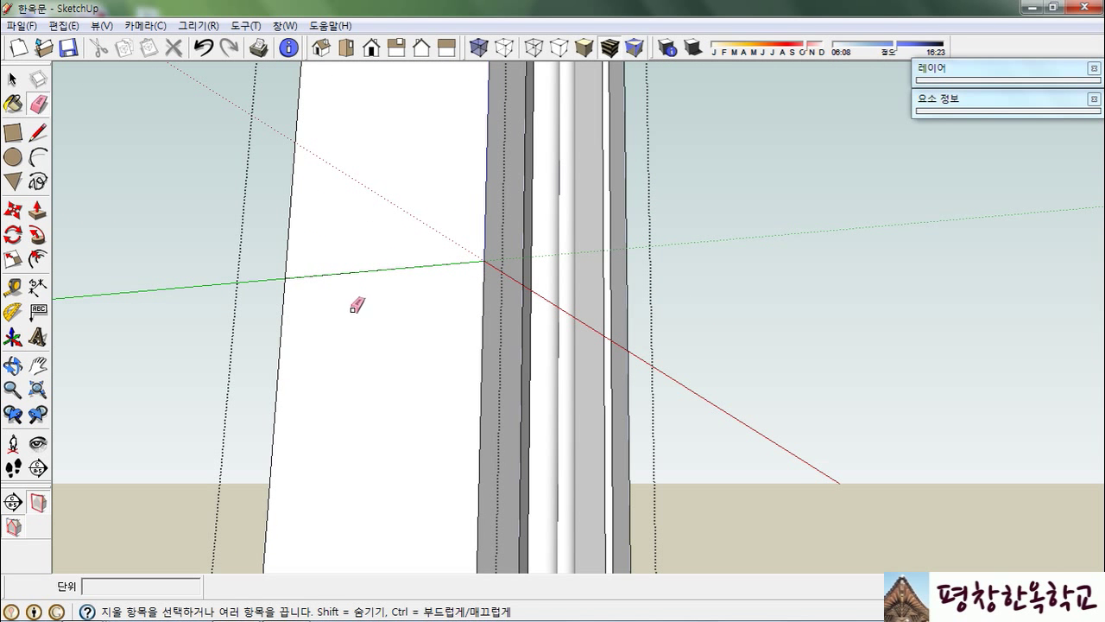
Clear the remaining seam edges from the upright's side and back faces, and close the group in front view.
{"action": "mouse_move", "coordinate": [394, 276]}
{"action": "middle_mouse_down"}
{"action": "mouse_move", "coordinate": [446, 424]}
{"action": "mouse_move", "coordinate": [697, 423]}
{"action": "mouse_move", "coordinate": [200, 264]}
{"action": "middle_mouse_up"}
{"action": "mouse_move", "coordinate": [370, 291]}
{"action": "middle_mouse_down"}
{"action": "mouse_move", "coordinate": [420, 323]}
{"action": "mouse_move", "coordinate": [267, 378]}
{"action": "mouse_move", "coordinate": [661, 374]}
{"action": "middle_mouse_up"}
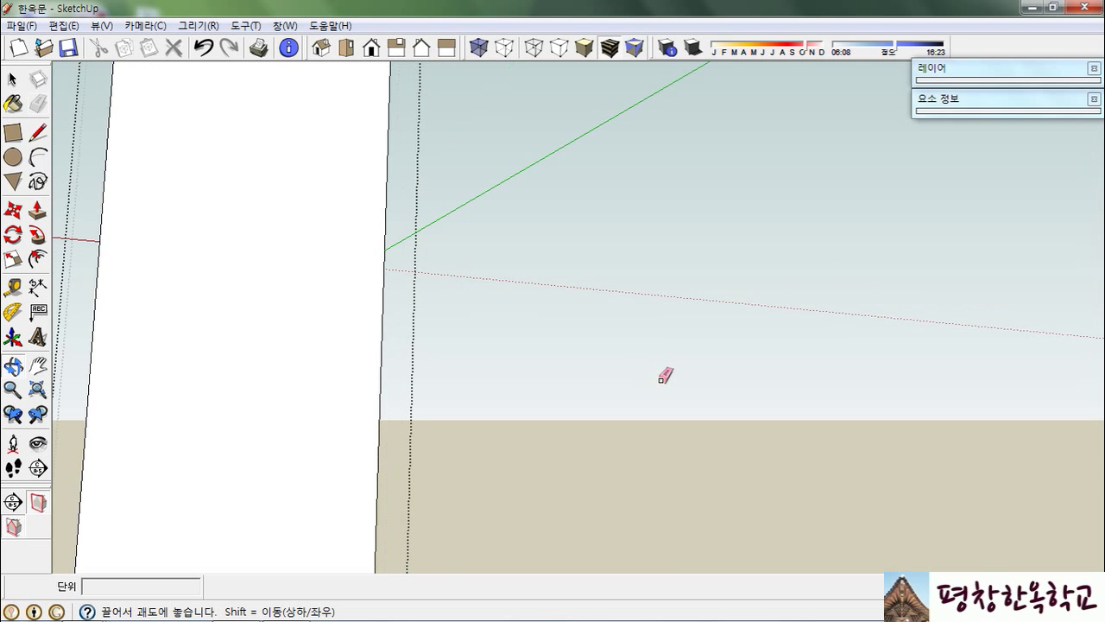
{"action": "middle_click_drag", "start_coordinate": [259, 360], "coordinate": [424, 375]}
{"action": "scroll", "coordinate": [272, 352], "scroll_direction": "down", "scroll_amount": 1}
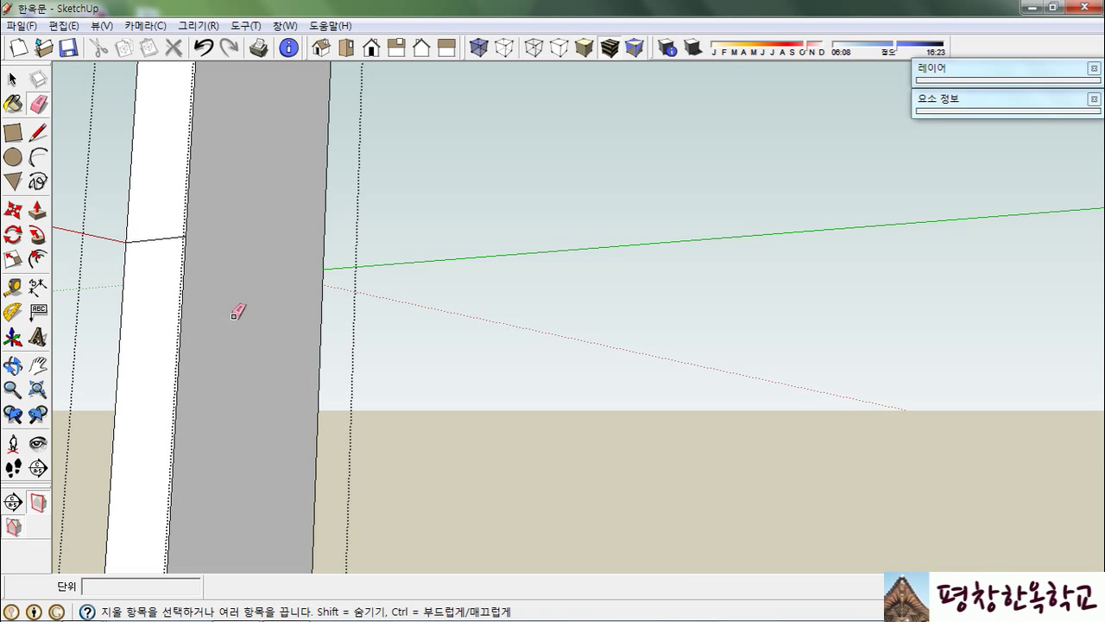
{"action": "middle_click_drag", "start_coordinate": [167, 301], "coordinate": [452, 319]}
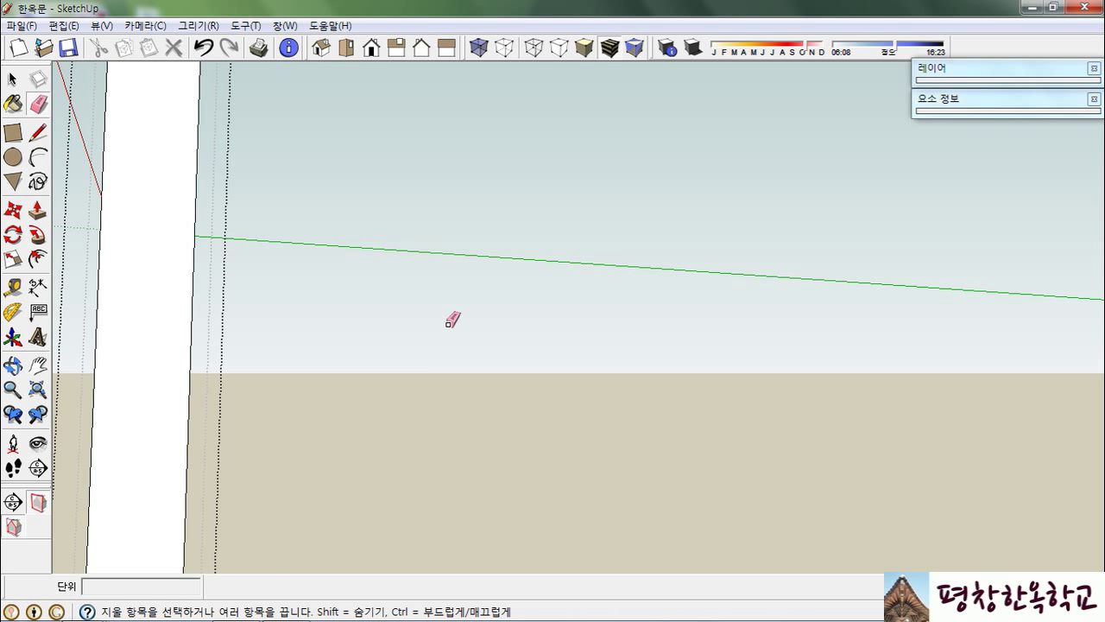
{"action": "scroll", "coordinate": [156, 309], "scroll_direction": "down", "scroll_amount": 4}
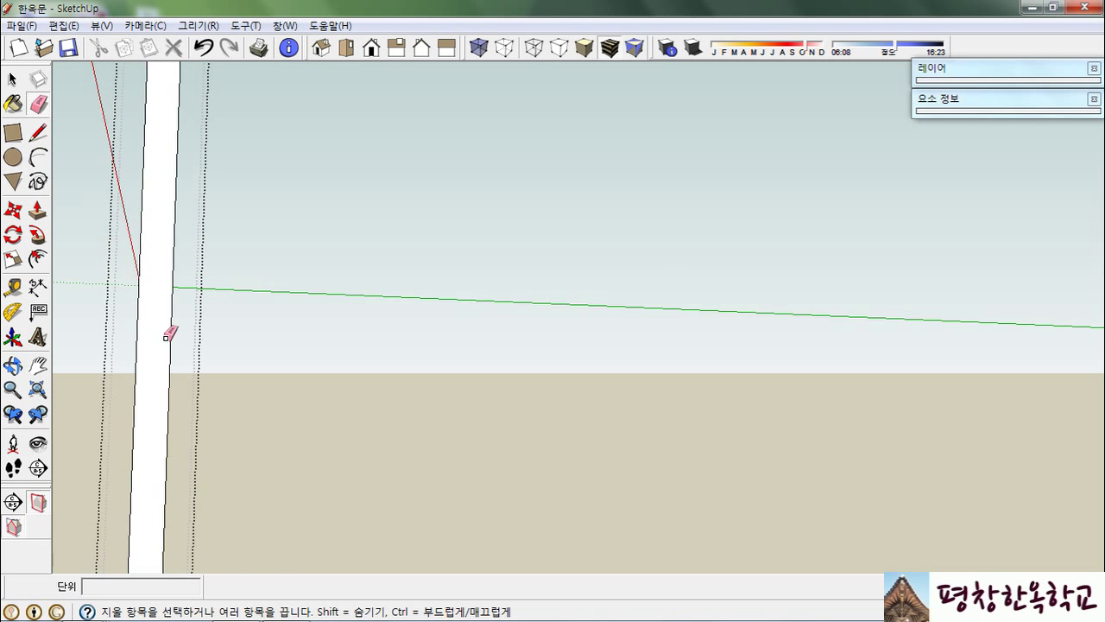
{"action": "middle_click_drag", "start_coordinate": [154, 342], "coordinate": [723, 362]}
{"action": "key", "text": "F2"}
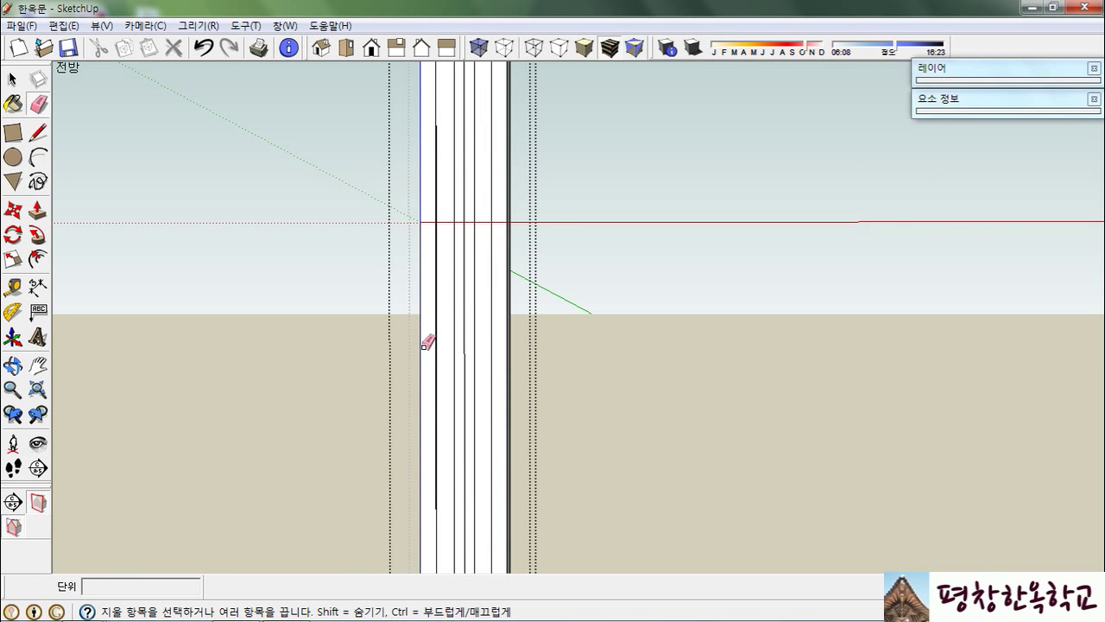
{"action": "key", "text": "space"}
{"action": "left_click", "coordinate": [342, 317]}
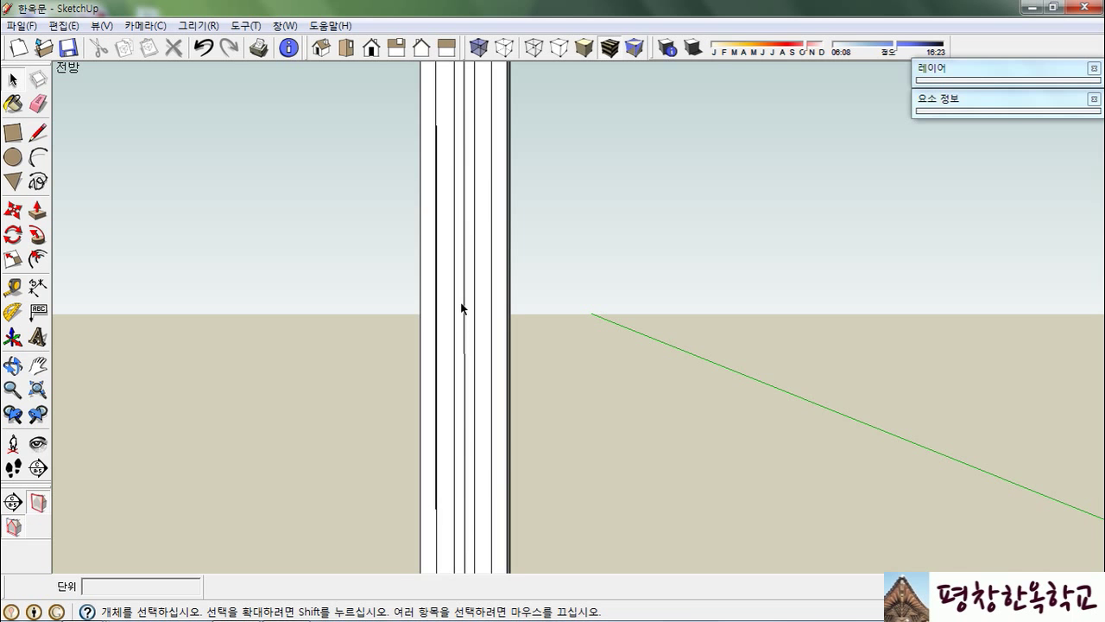
Select the short mitred rail piece at the foot of the upright and make it a group.
{"action": "scroll", "coordinate": [462, 308], "scroll_direction": "down", "scroll_amount": 6}
{"action": "middle_click_drag", "start_coordinate": [475, 338], "coordinate": [497, 354]}
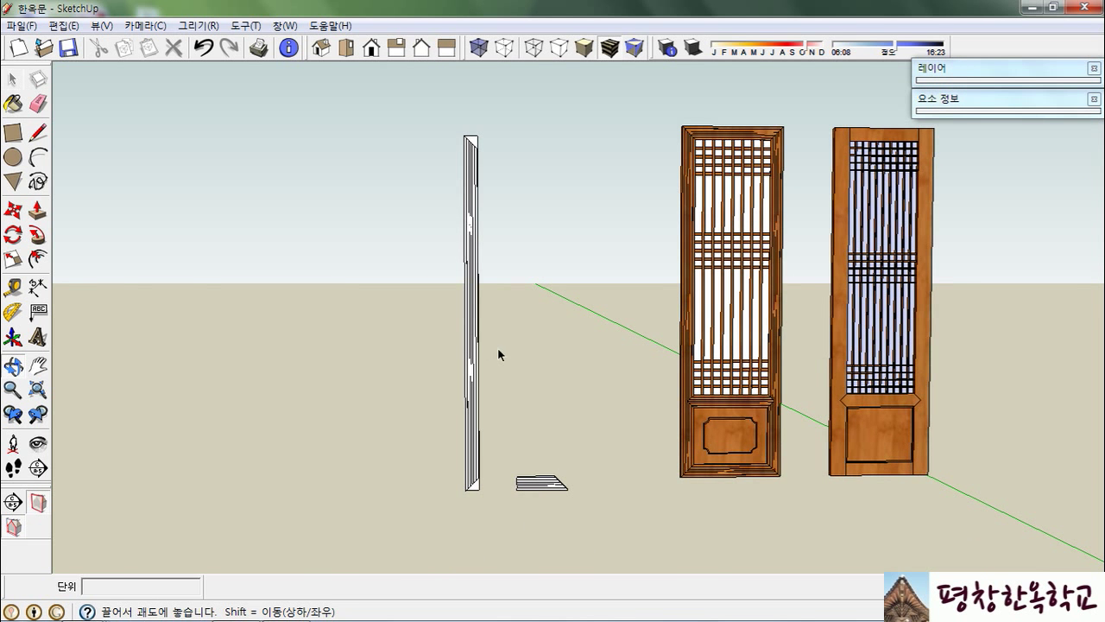
{"action": "scroll", "coordinate": [498, 354], "scroll_direction": "up", "scroll_amount": 2}
{"action": "middle_click_drag", "start_coordinate": [476, 291], "coordinate": [498, 314]}
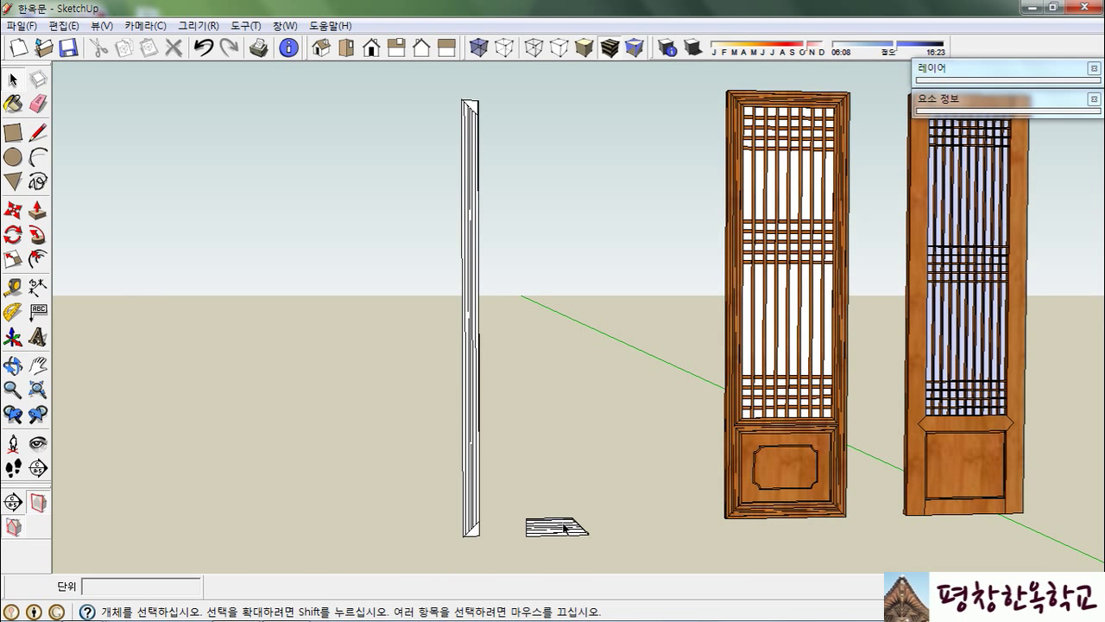
{"action": "left_click", "coordinate": [546, 530]}
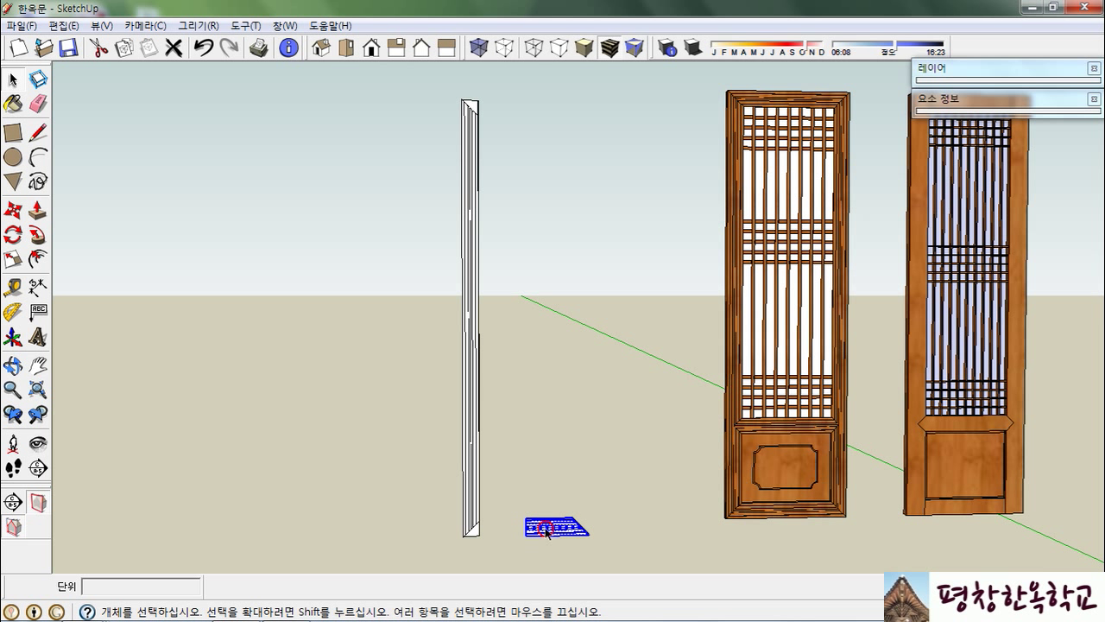
{"action": "right_click", "coordinate": [548, 528]}
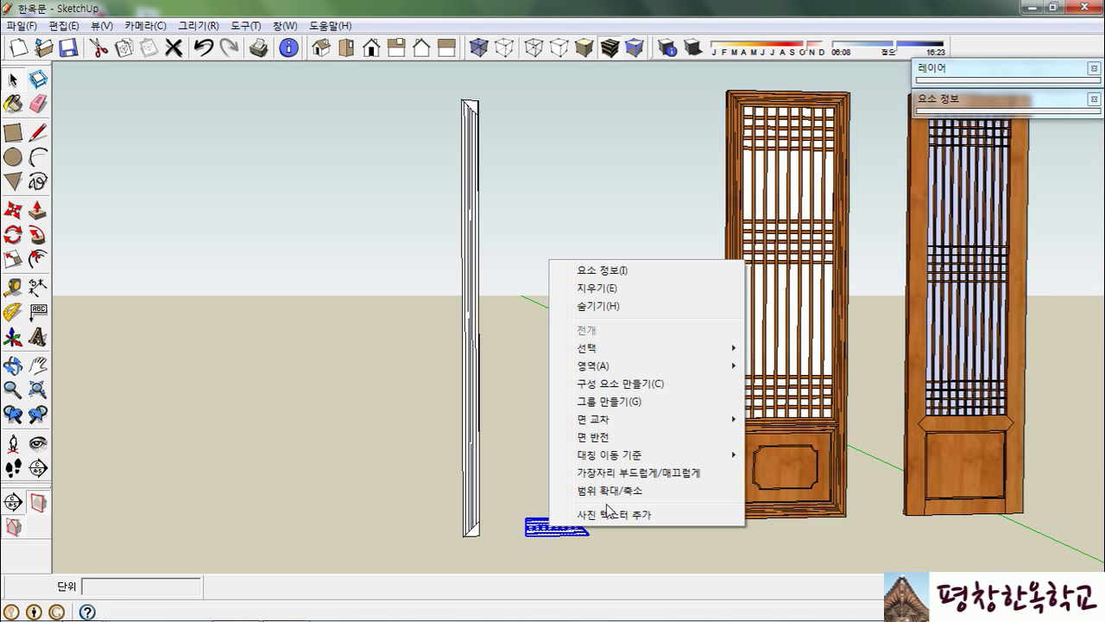
{"action": "left_click", "coordinate": [639, 405]}
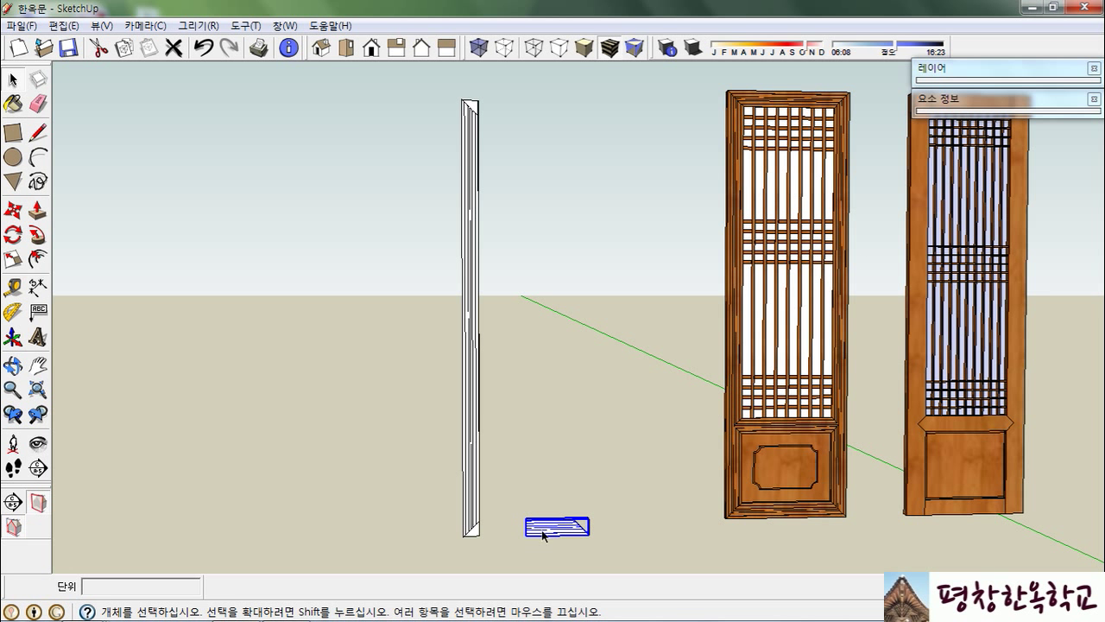
Copy the short rail group straight up in the direction of the upright's edge and clear the selection.
{"action": "key", "text": "m"}
{"action": "scroll", "coordinate": [454, 522], "scroll_direction": "up", "scroll_amount": 3}
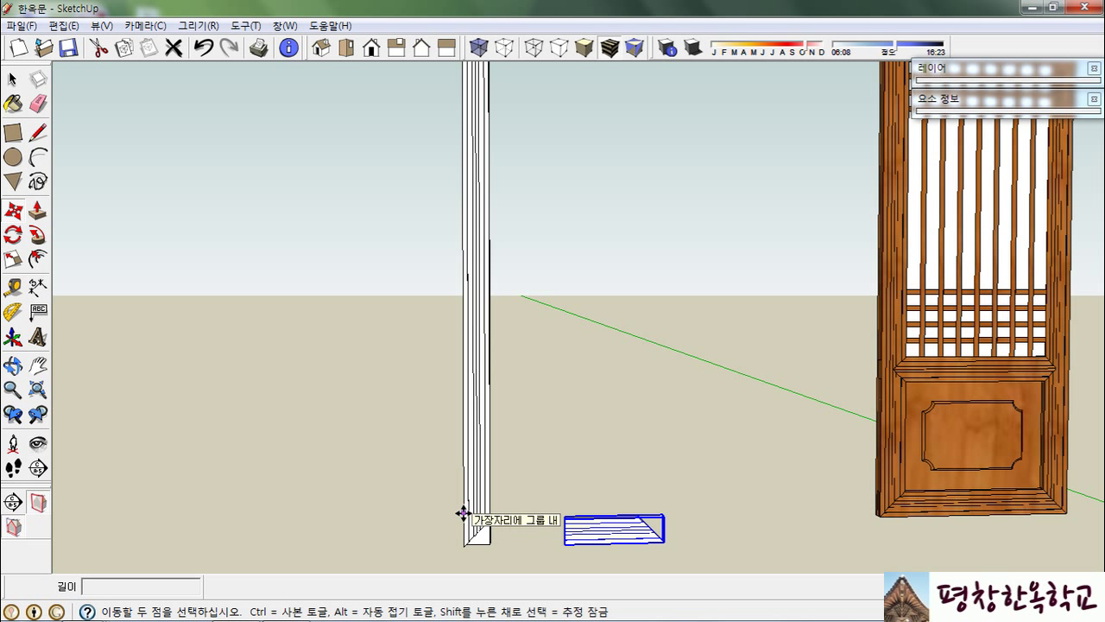
{"action": "scroll", "coordinate": [462, 513], "scroll_direction": "up", "scroll_amount": 3}
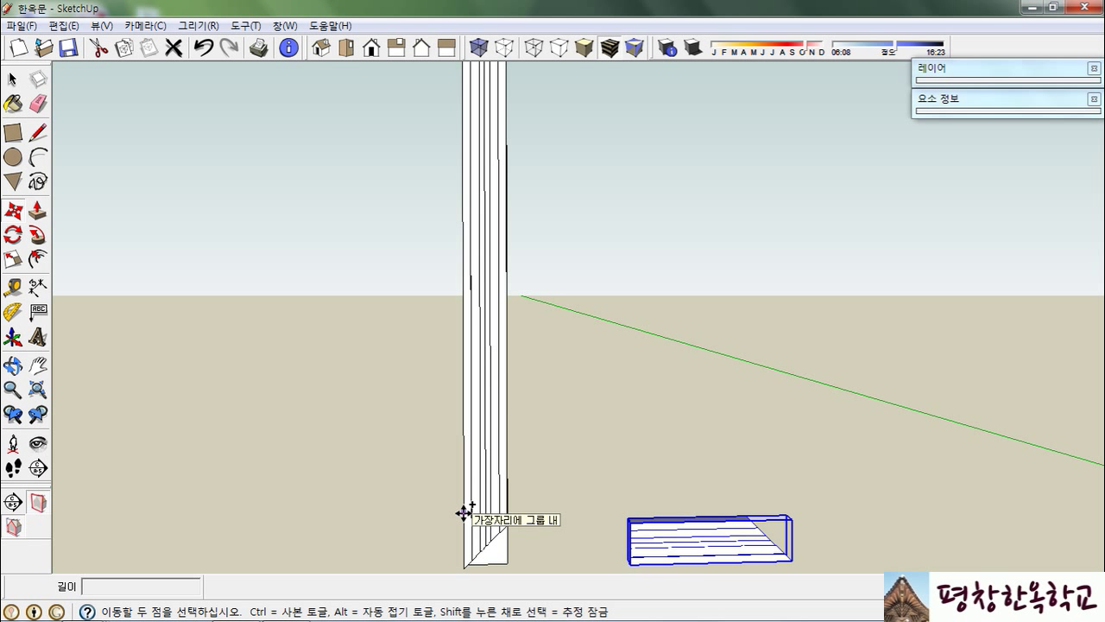
{"action": "left_click", "coordinate": [464, 512], "text": "ctrl"}
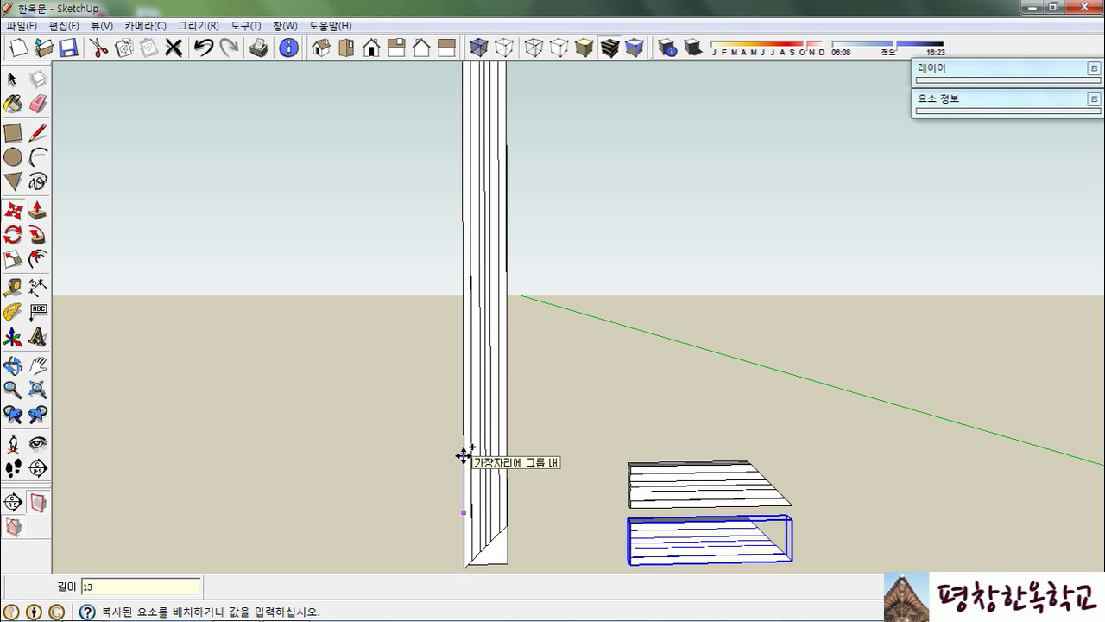
{"action": "key", "text": "Return"}
{"action": "key", "text": "space"}
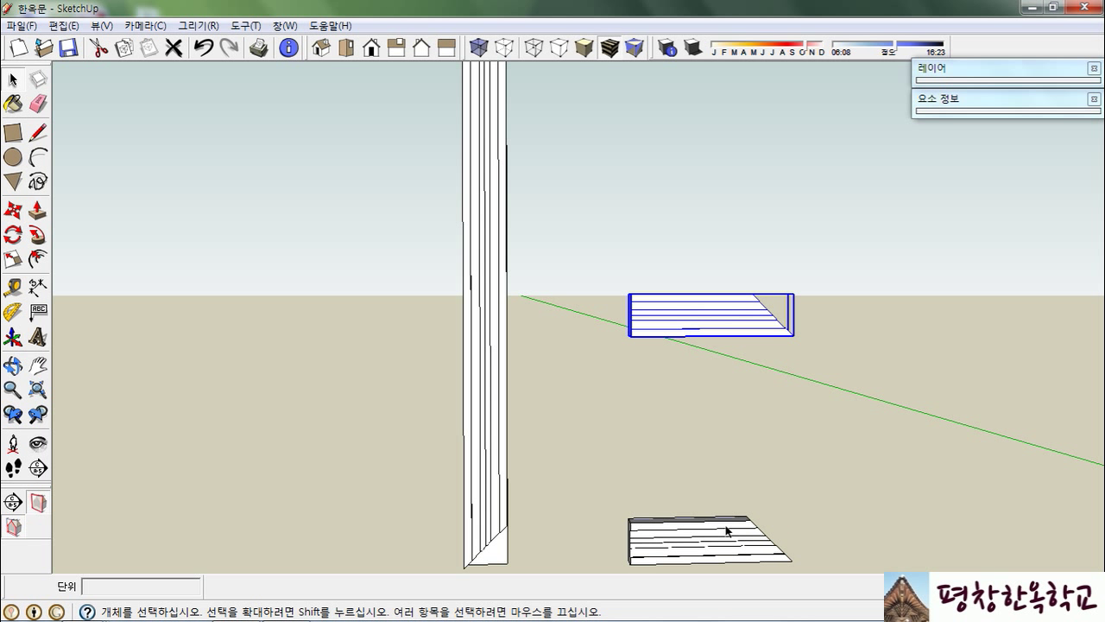
{"action": "left_click", "coordinate": [682, 223]}
Open the lower rail group and draw a vertical line on its back face from the mitre's upper corner to the bottom edge.
{"action": "scroll", "coordinate": [604, 346], "scroll_direction": "down", "scroll_amount": 3}
{"action": "middle_click_drag", "start_coordinate": [711, 506], "coordinate": [511, 477]}
{"action": "scroll", "coordinate": [677, 461], "scroll_direction": "up", "scroll_amount": 2}
{"action": "double_click", "coordinate": [679, 458]}
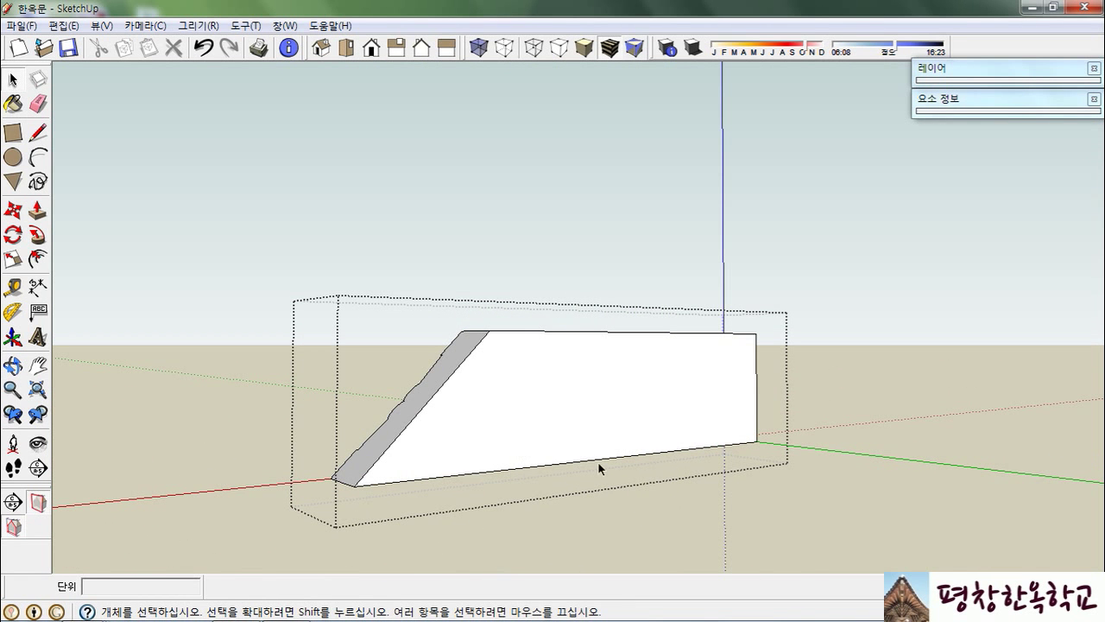
{"action": "key", "text": "l"}
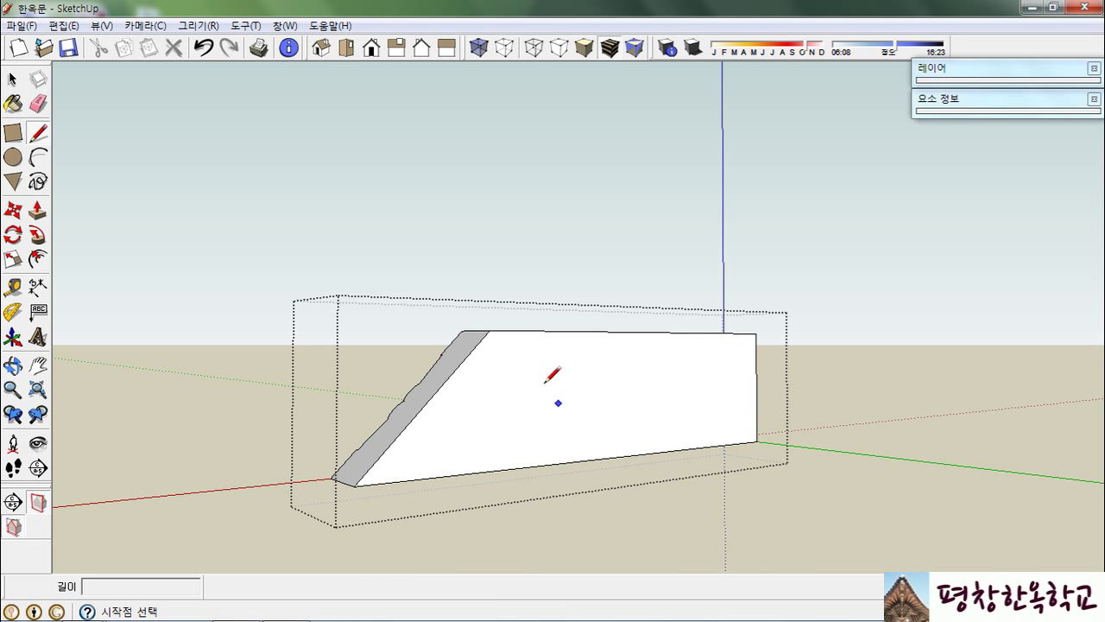
{"action": "left_click", "coordinate": [490, 330]}
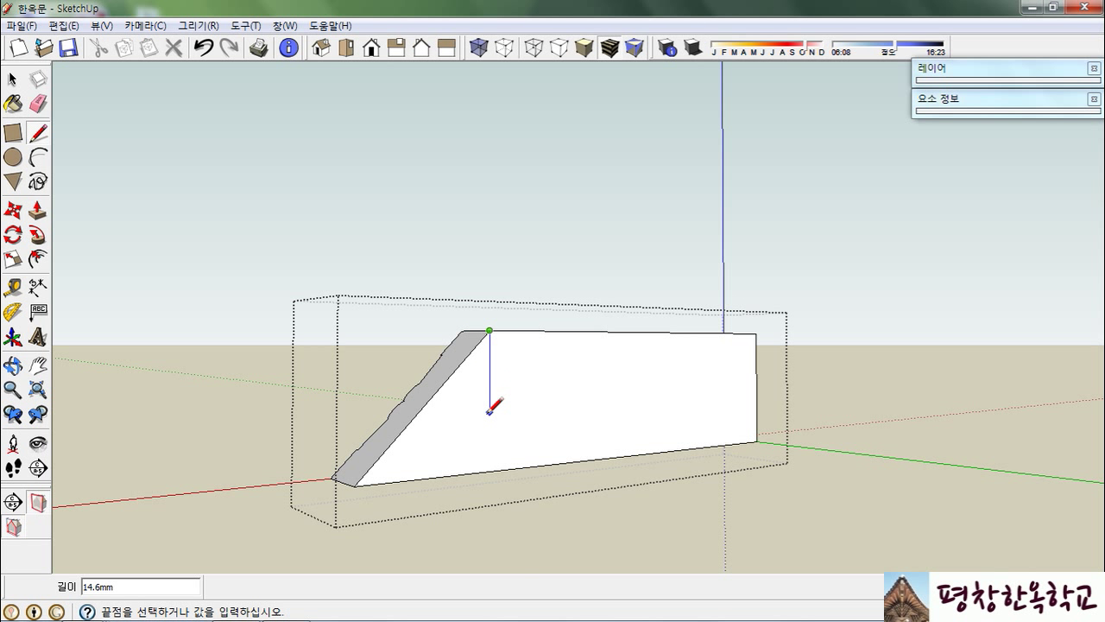
{"action": "left_click", "coordinate": [489, 471]}
{"action": "middle_click_drag", "start_coordinate": [506, 446], "coordinate": [561, 423]}
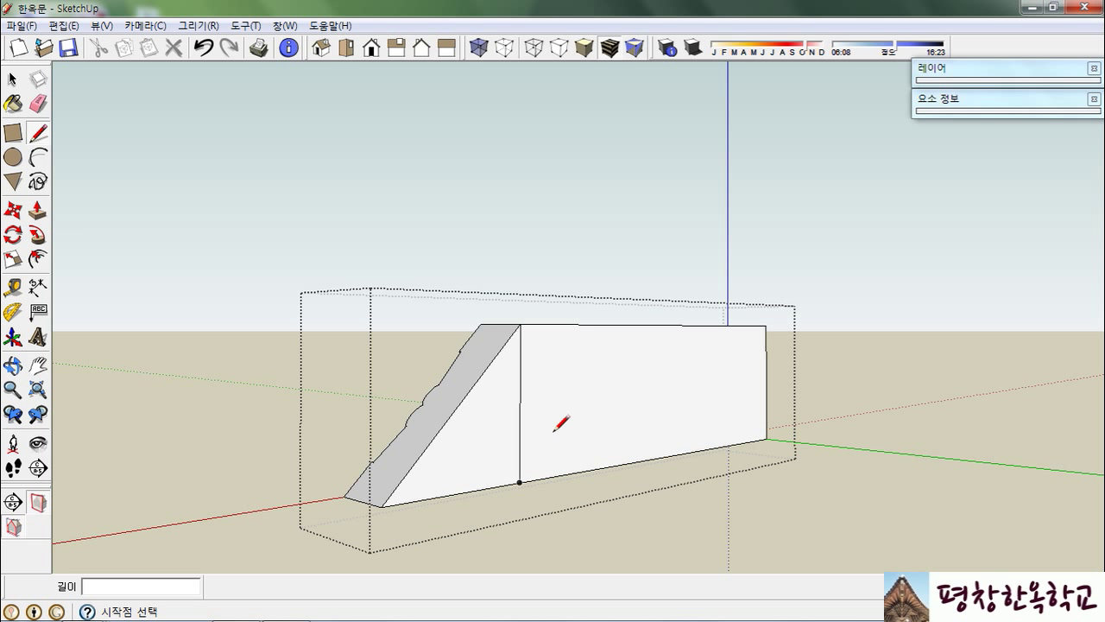
Push the triangular face behind the mitre 3 mm into the rail.
{"action": "key", "text": "p"}
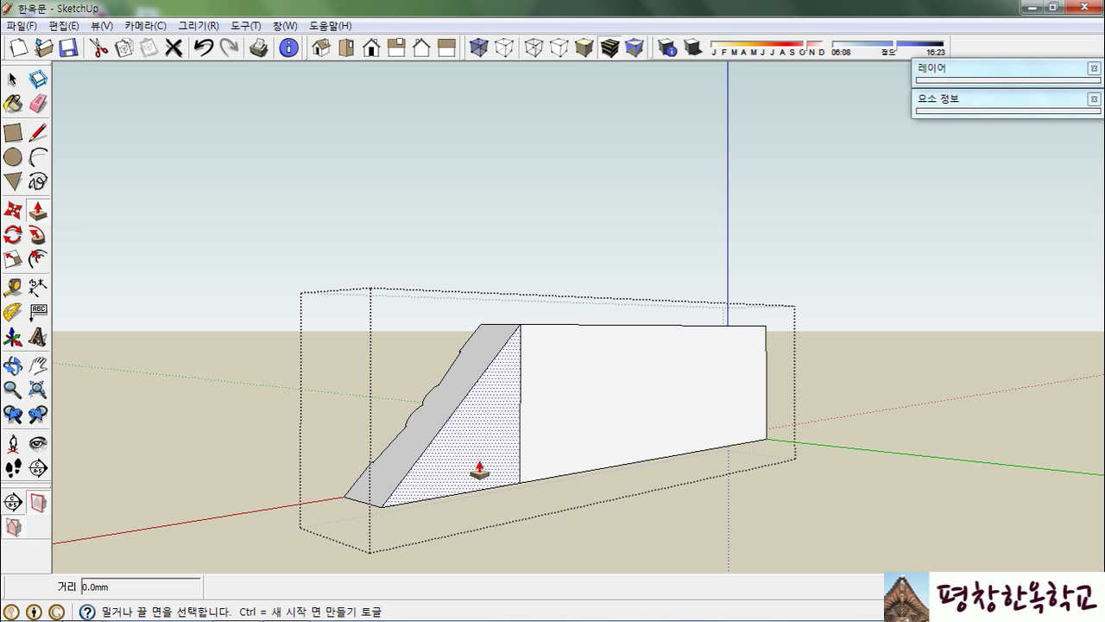
{"action": "left_click_drag", "start_coordinate": [480, 470], "coordinate": [474, 467]}
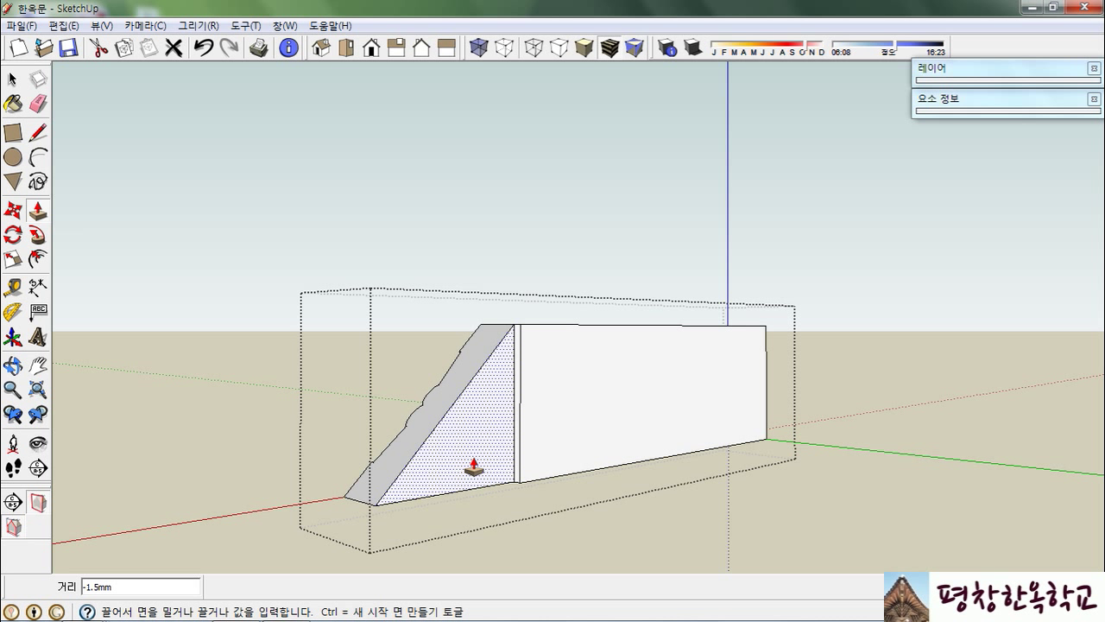
{"action": "key", "text": "Return"}
{"action": "key", "text": "ctrl+z"}
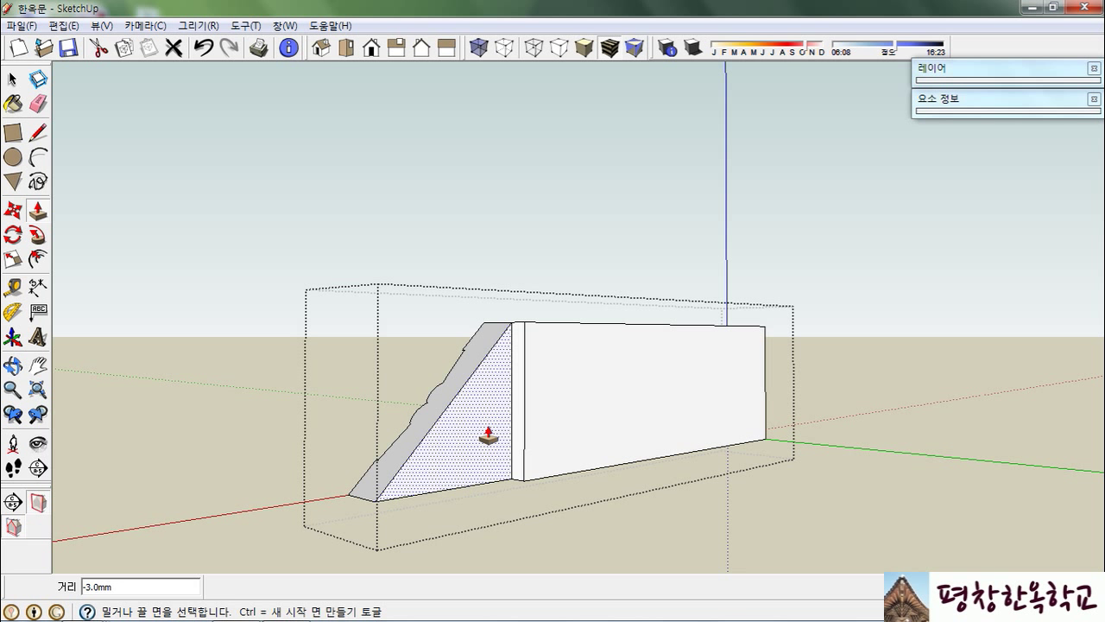
Place a vertical guide line 25 mm from the recess's vertical edge, through the mitre's lower tip.
{"action": "key", "text": "t"}
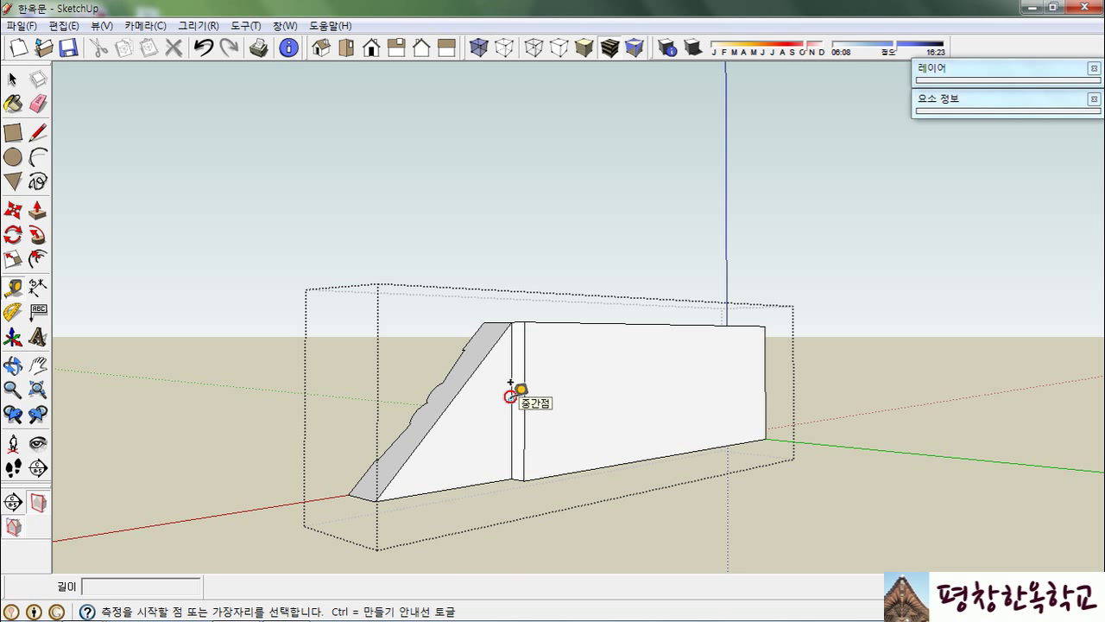
{"action": "left_click", "coordinate": [510, 382]}
{"action": "middle_click_drag", "start_coordinate": [385, 481], "coordinate": [340, 484]}
{"action": "left_click", "coordinate": [324, 470]}
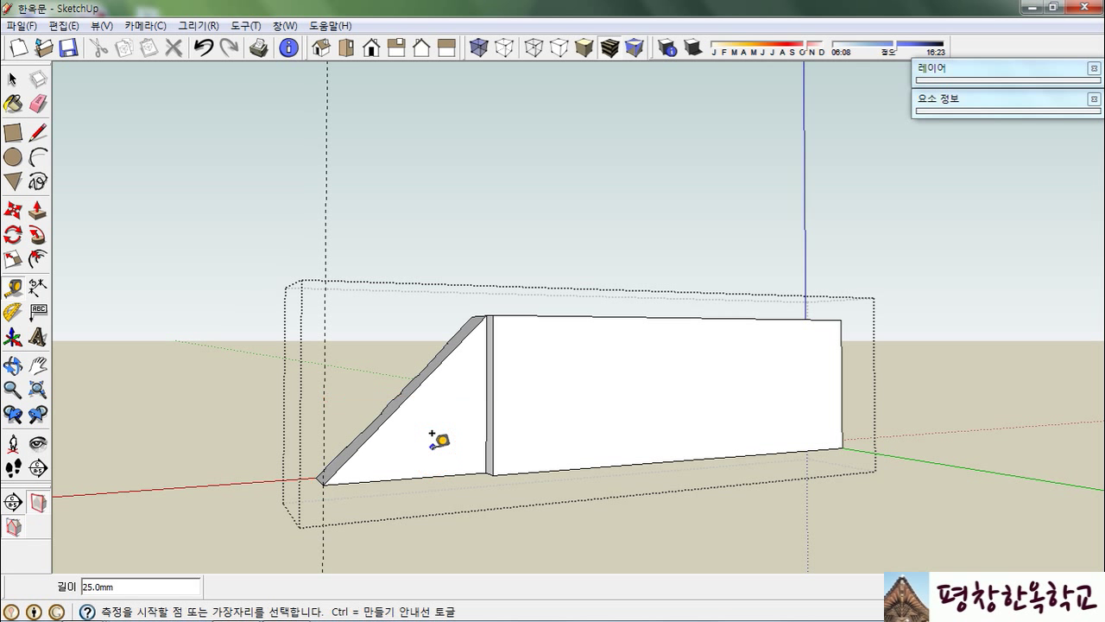
Place a horizontal guide line through the mitre's upper corner and draw edges along both guides, closing a triangle beside the mitre down to its lower tip.
{"action": "left_click", "coordinate": [413, 471]}
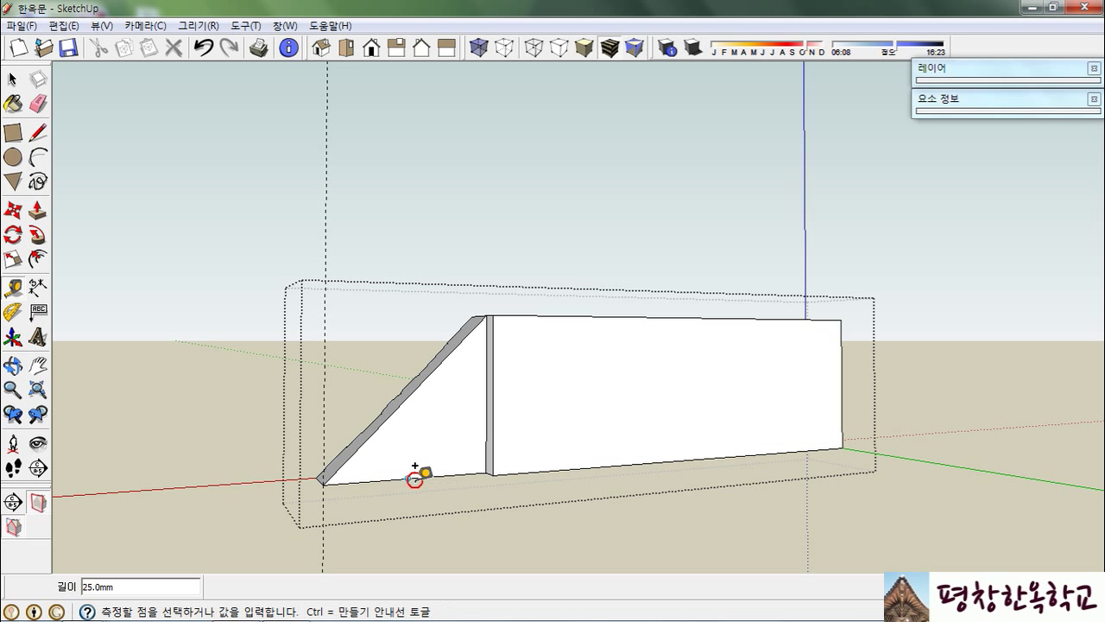
{"action": "left_click", "coordinate": [487, 316]}
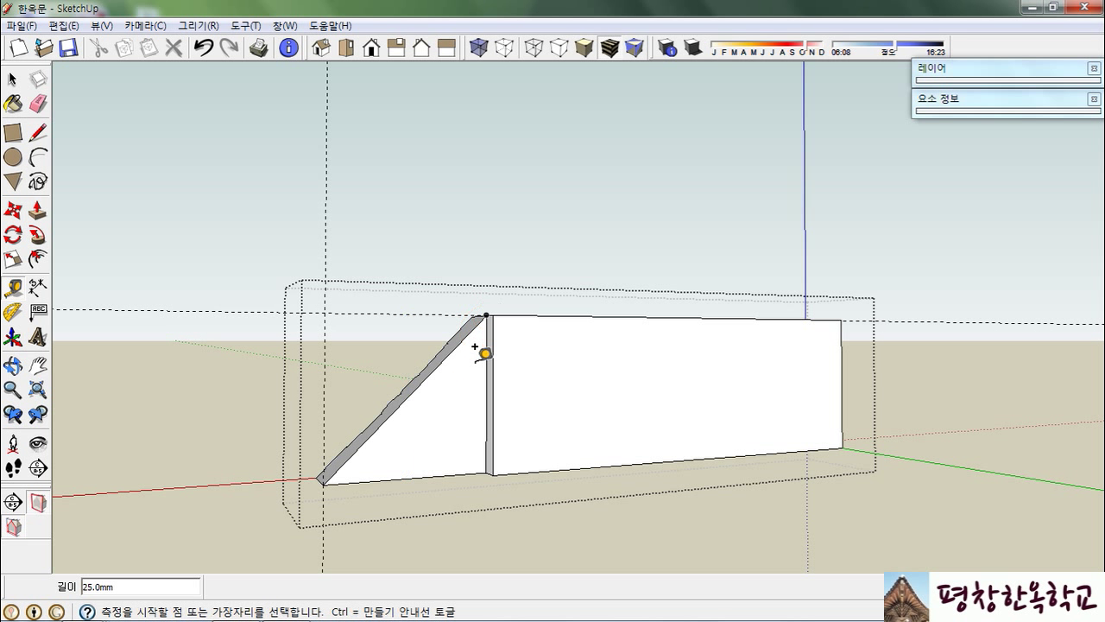
{"action": "middle_click_drag", "start_coordinate": [486, 351], "coordinate": [491, 370]}
{"action": "key", "text": "l"}
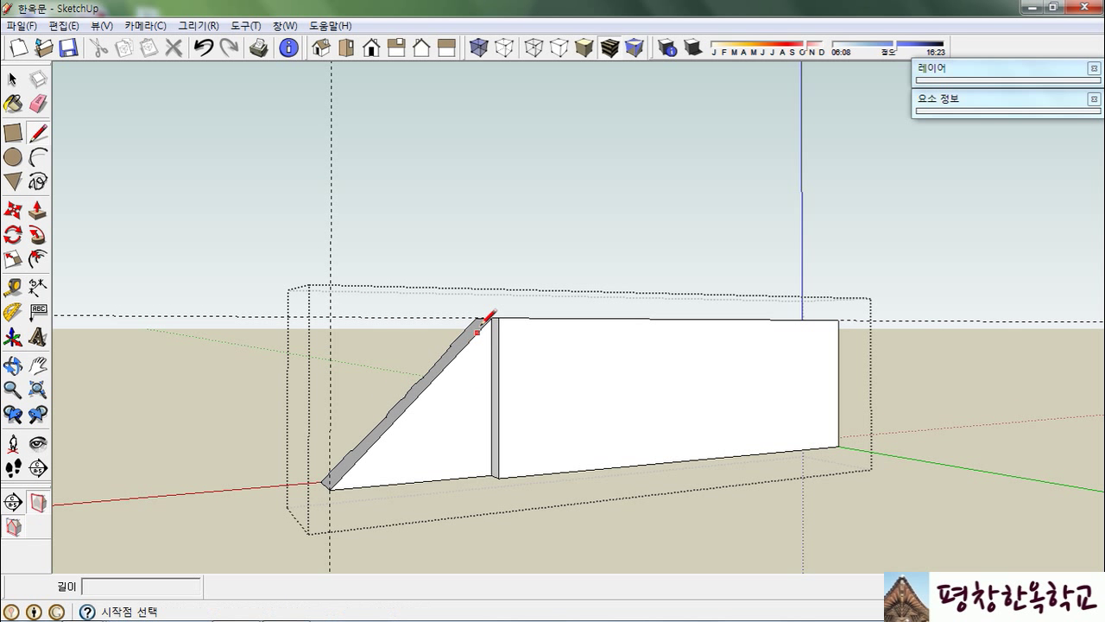
{"action": "left_click", "coordinate": [491, 318]}
{"action": "left_click", "coordinate": [330, 317]}
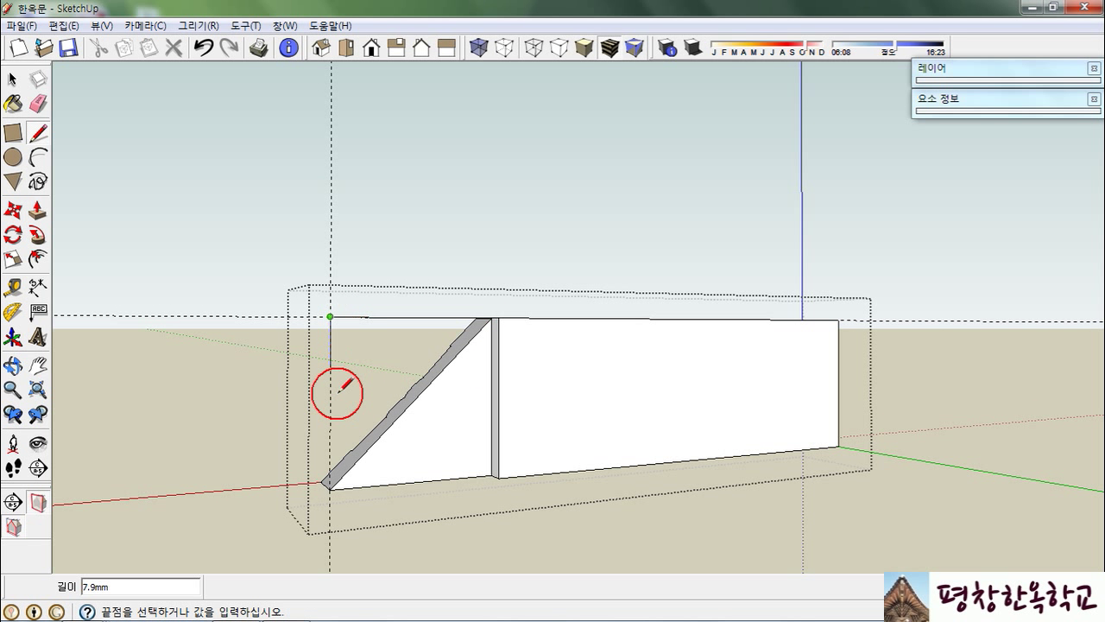
{"action": "left_click", "coordinate": [334, 484]}
Extrude the new triangular face beside the mitre 4 mm toward the rail's front.
{"action": "middle_click_drag", "start_coordinate": [394, 456], "coordinate": [528, 469]}
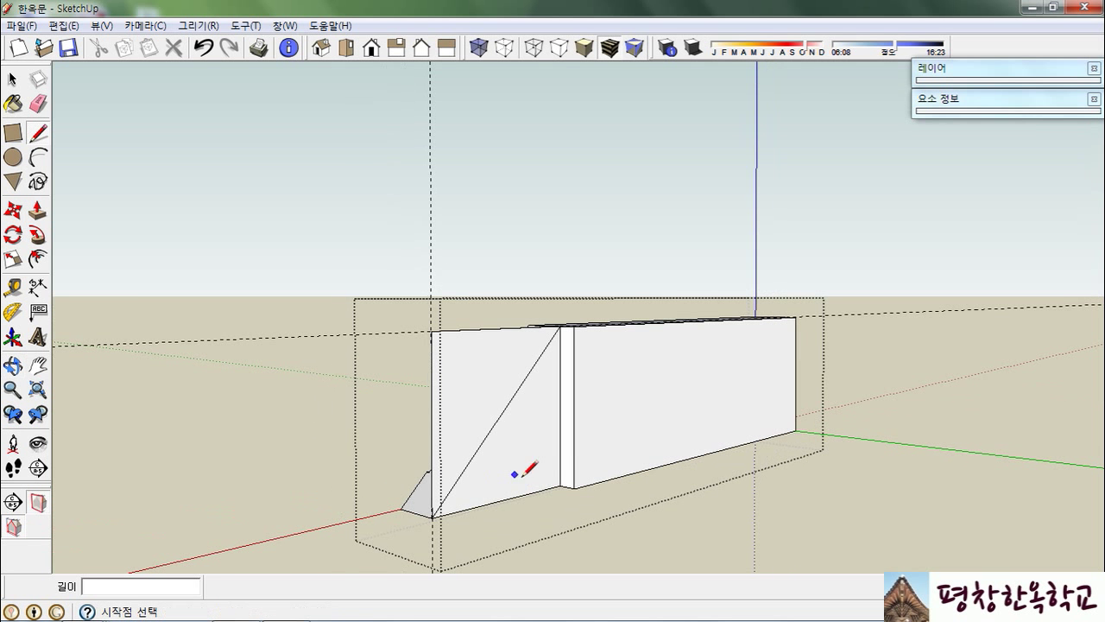
{"action": "key", "text": "p"}
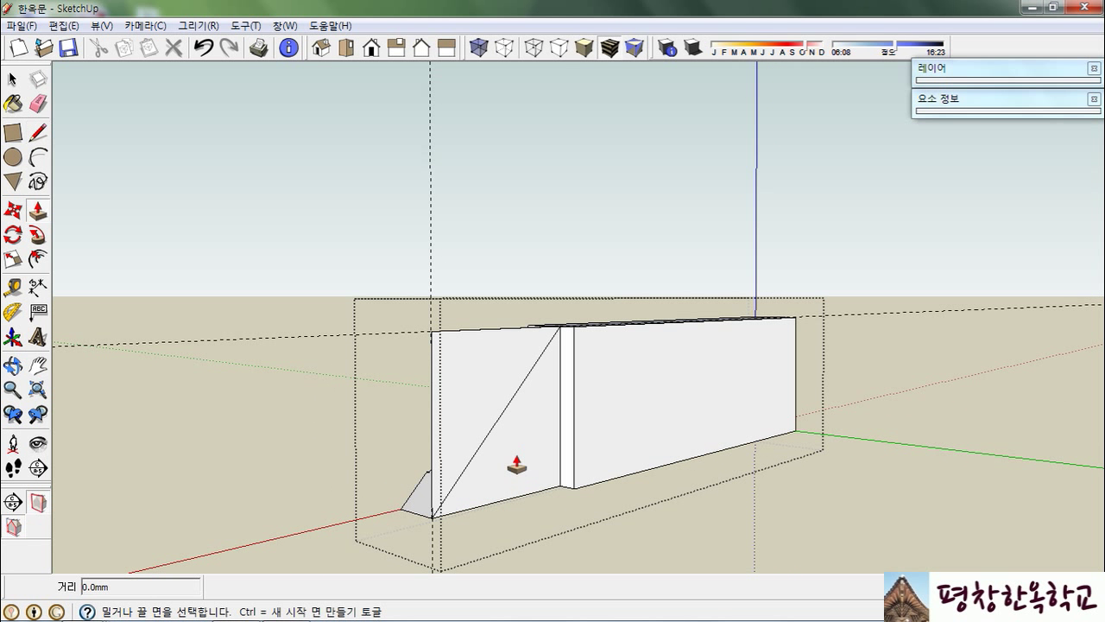
{"action": "left_click", "coordinate": [477, 418]}
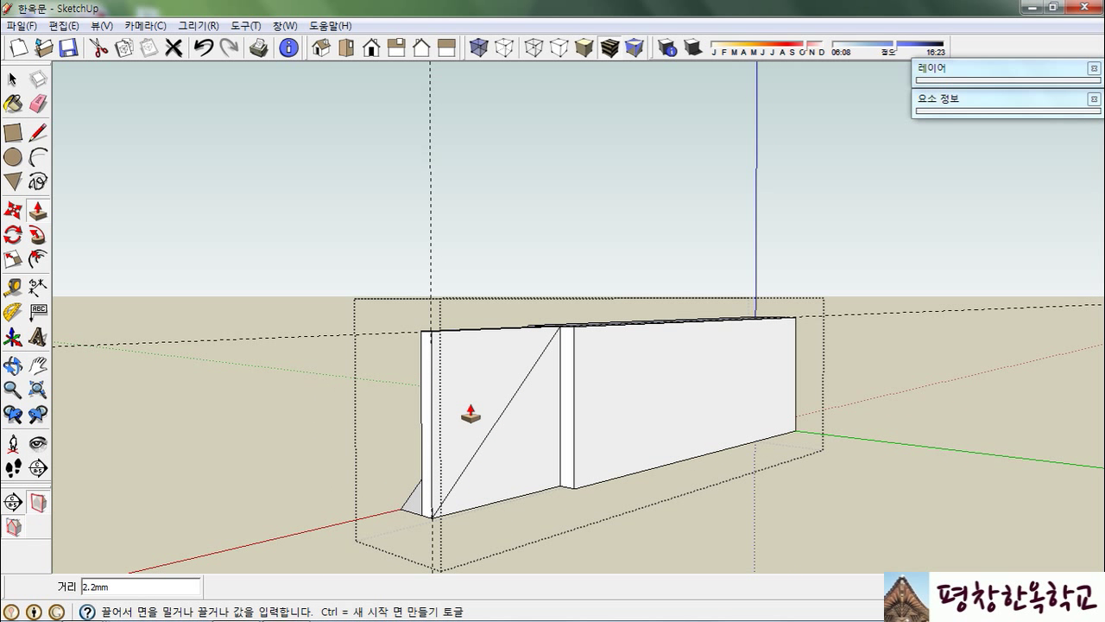
{"action": "type", "text": "4"}
{"action": "key", "text": "Return"}
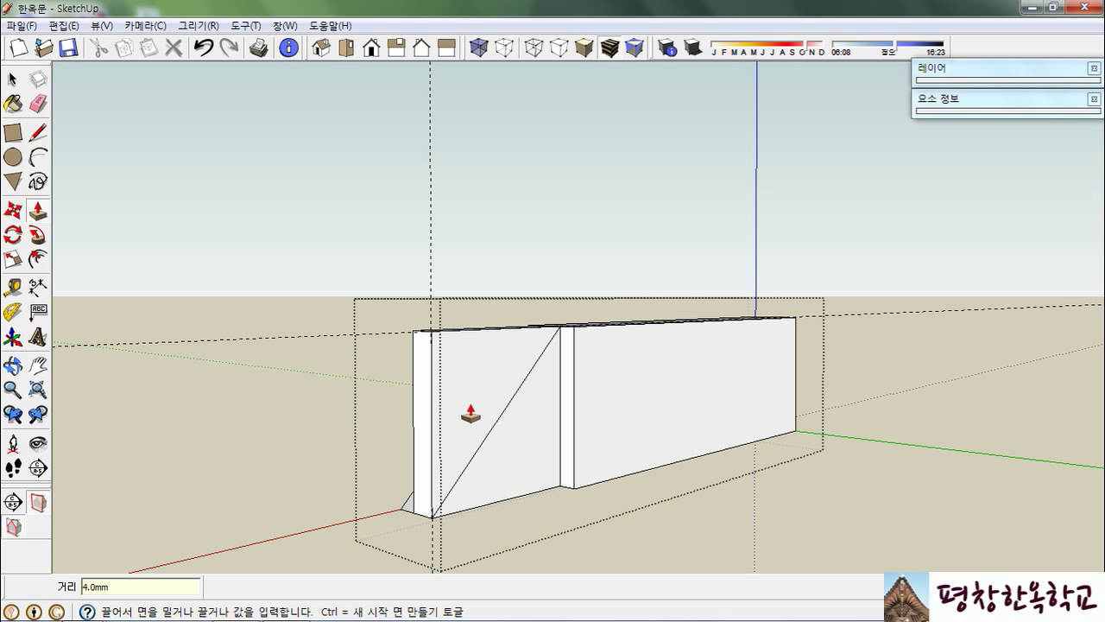
Delete the diagonal edge on the tenon's back face and the edge dividing the tenon's top from the rail's top.
{"action": "key", "text": "space"}
{"action": "left_click", "coordinate": [493, 426]}
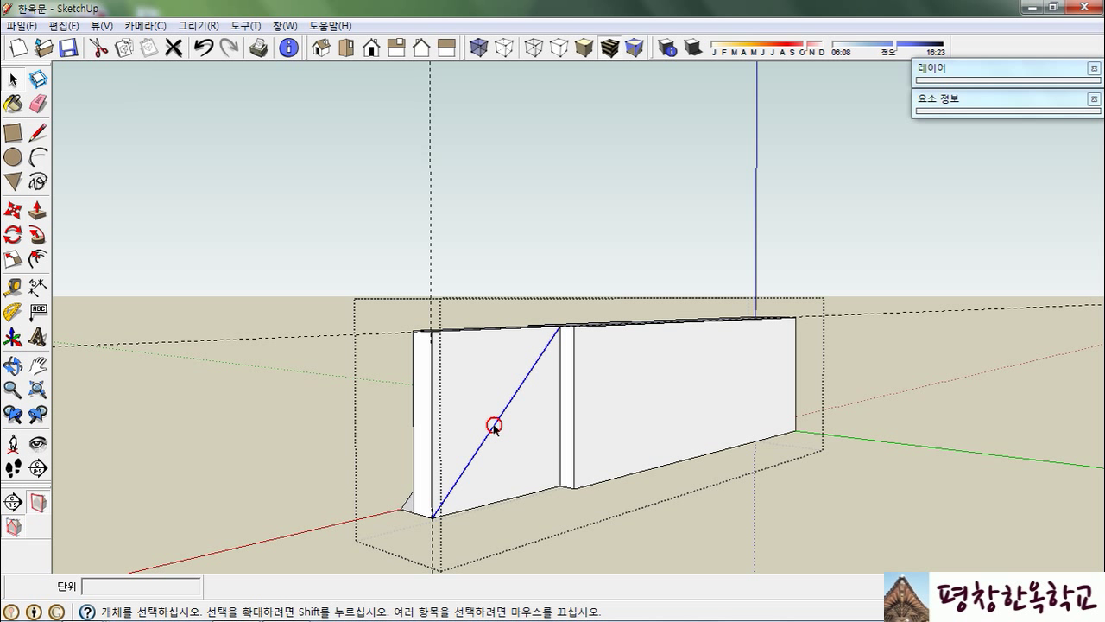
{"action": "key", "text": "Delete"}
{"action": "middle_click_drag", "start_coordinate": [502, 418], "coordinate": [622, 383]}
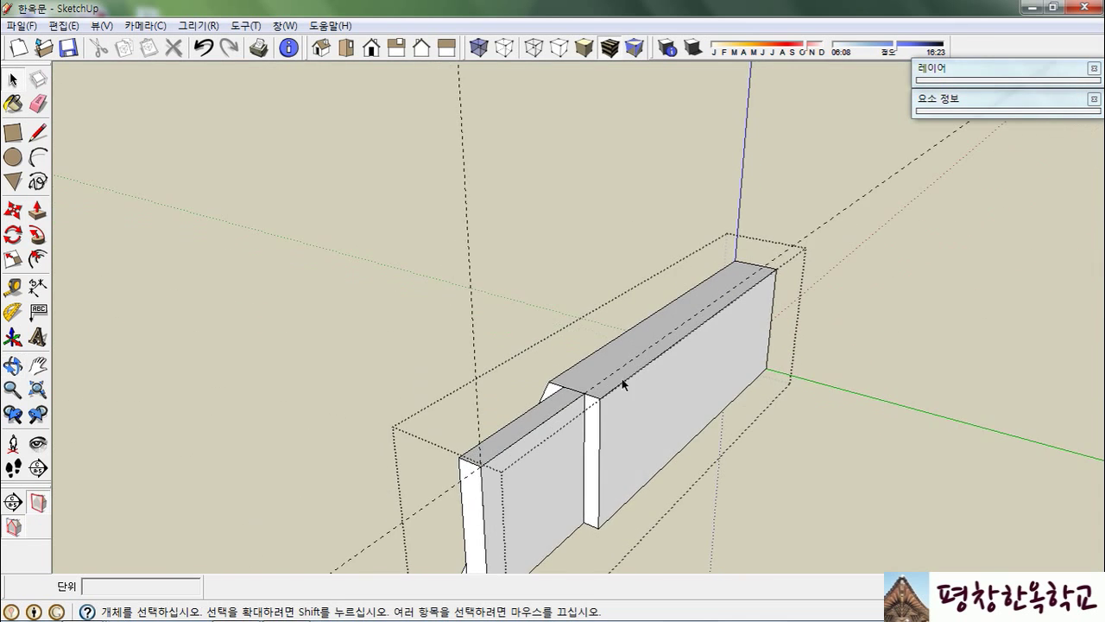
{"action": "scroll", "coordinate": [569, 423], "scroll_direction": "up", "scroll_amount": 3}
{"action": "scroll", "coordinate": [568, 423], "scroll_direction": "up", "scroll_amount": 2}
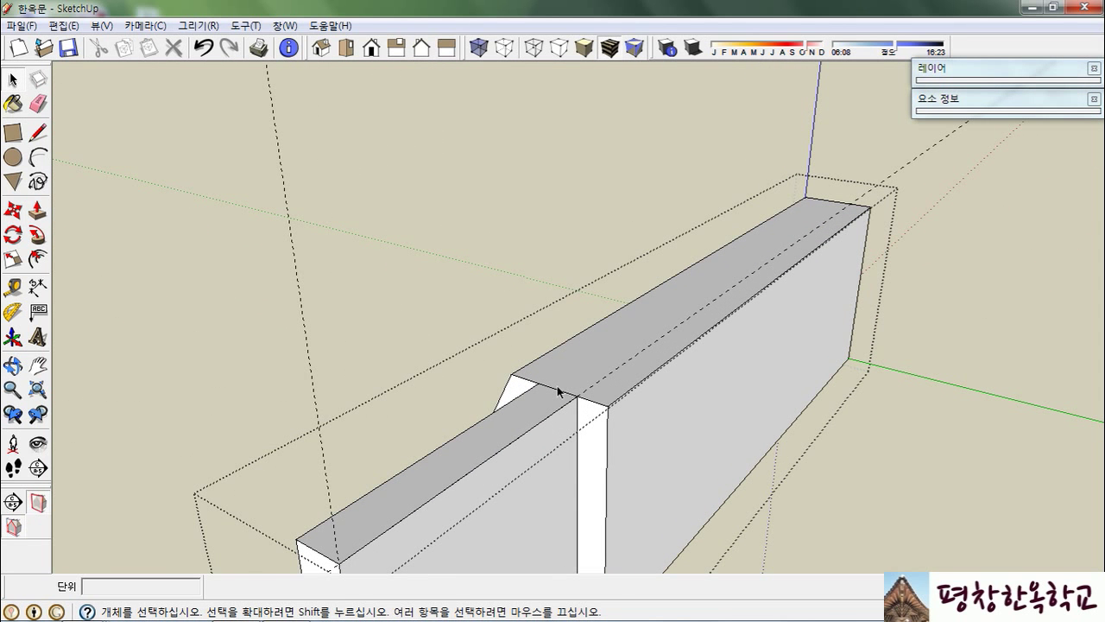
{"action": "left_click", "coordinate": [558, 391]}
{"action": "key", "text": "Delete"}
Select all of the rail's geometry inside the group and copy it straight up, clear of the original.
{"action": "middle_click_drag", "start_coordinate": [555, 431], "coordinate": [1019, 307]}
{"action": "middle_click_drag", "start_coordinate": [846, 316], "coordinate": [647, 435]}
{"action": "scroll", "coordinate": [604, 340], "scroll_direction": "up", "scroll_amount": 3}
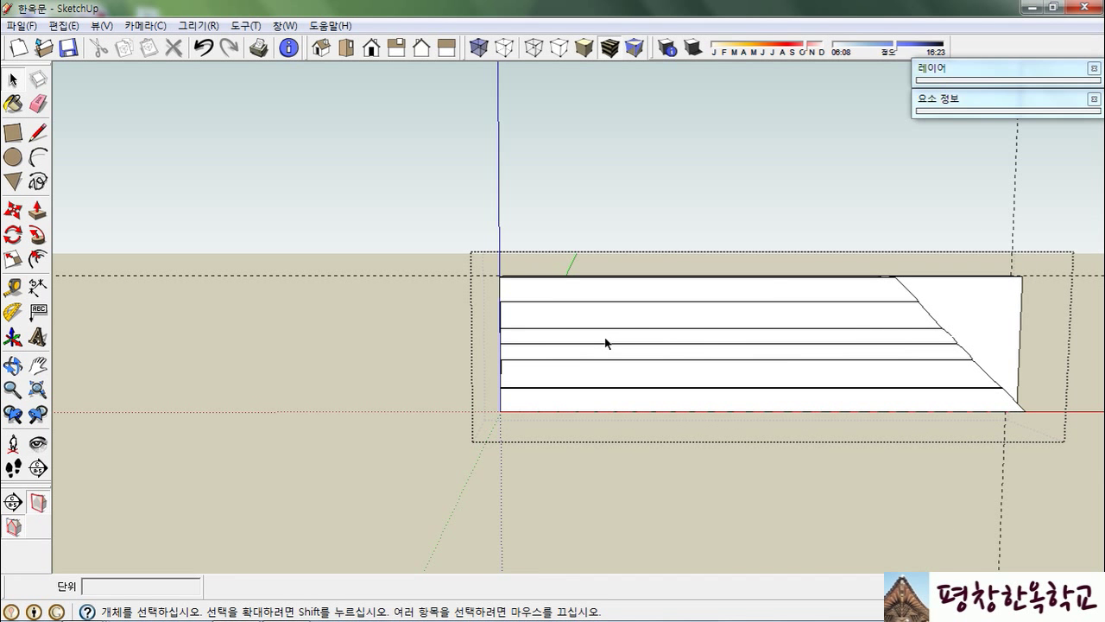
{"action": "triple_click", "coordinate": [604, 339]}
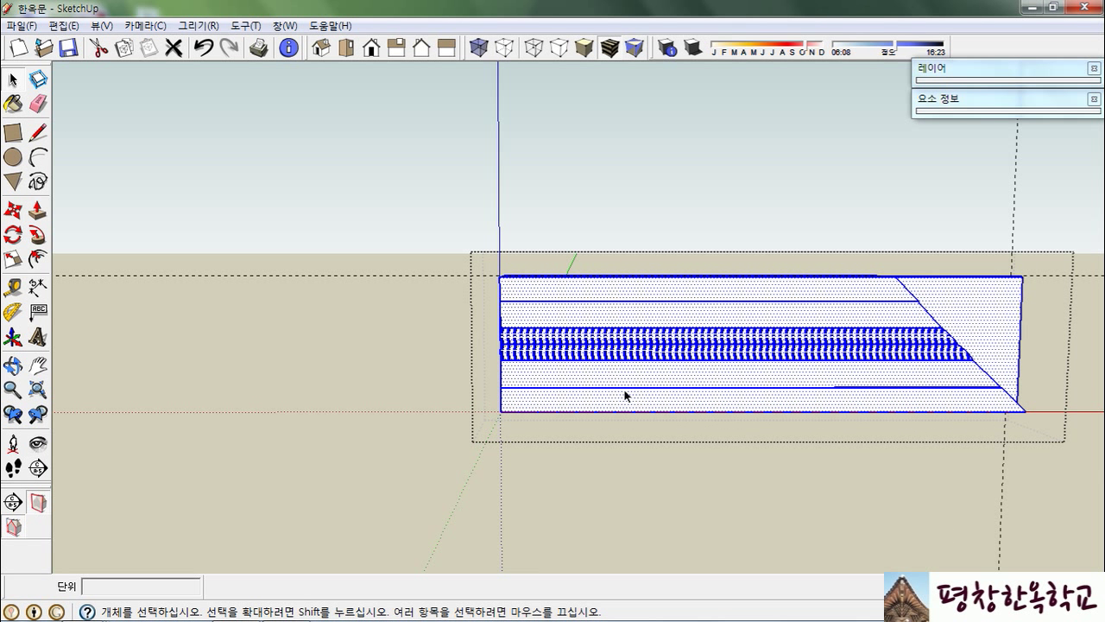
{"action": "key", "text": "m"}
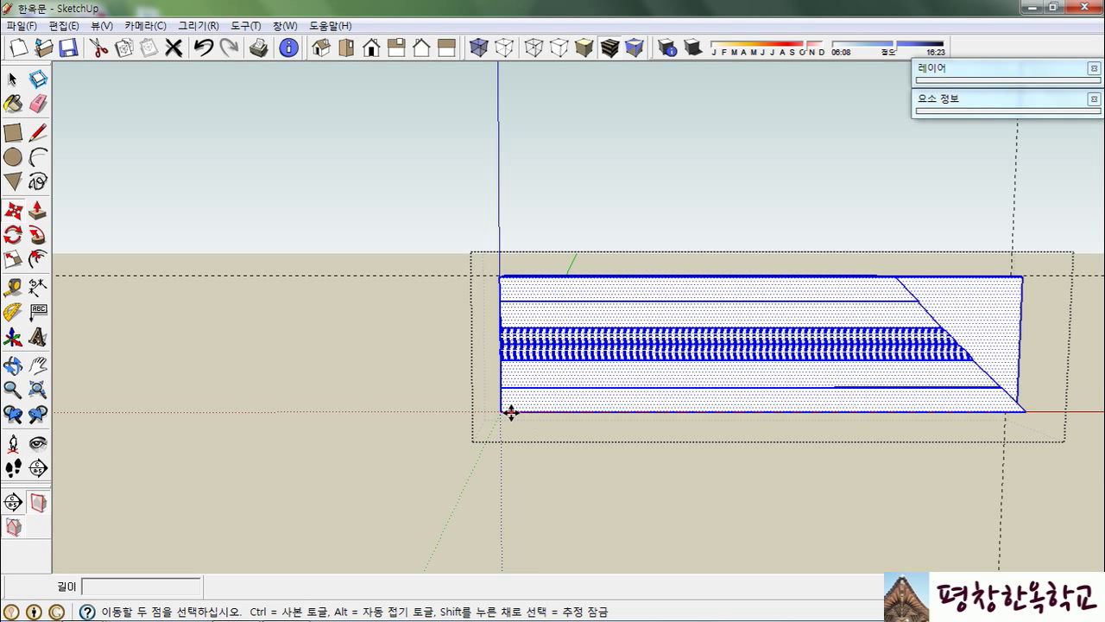
{"action": "left_click", "coordinate": [502, 411]}
{"action": "key", "text": "ctrl"}
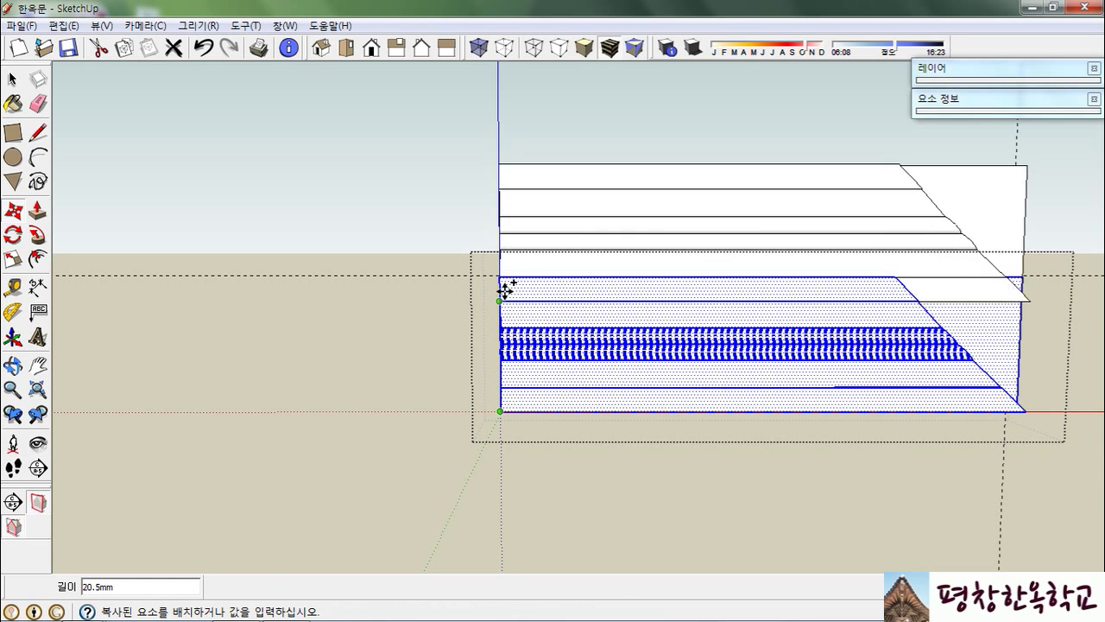
{"action": "left_click", "coordinate": [502, 257]}
{"action": "scroll", "coordinate": [757, 362], "scroll_direction": "down", "scroll_amount": 2}
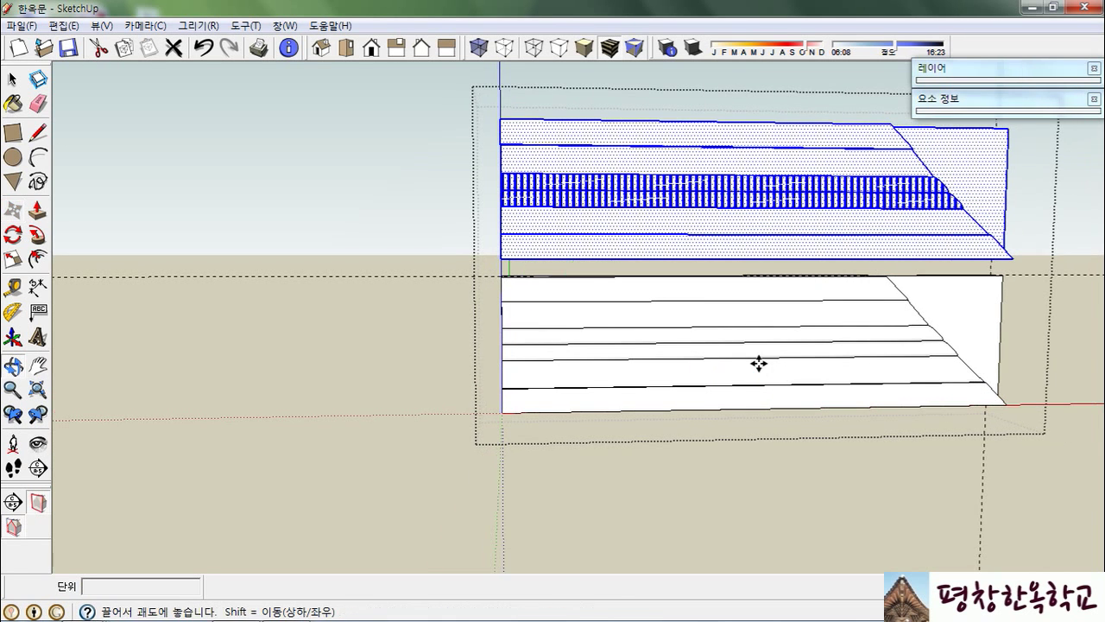
Flip the copied rail half along the red direction and move it so its square end meets the original's square end.
{"action": "right_click", "coordinate": [667, 201]}
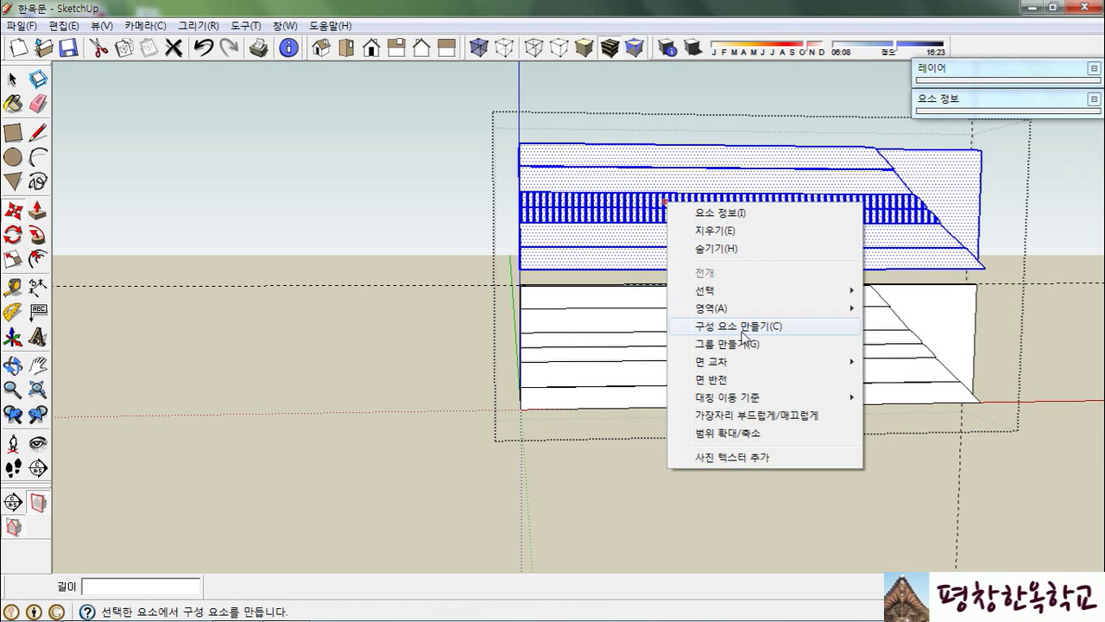
{"action": "mouse_move", "coordinate": [765, 399]}
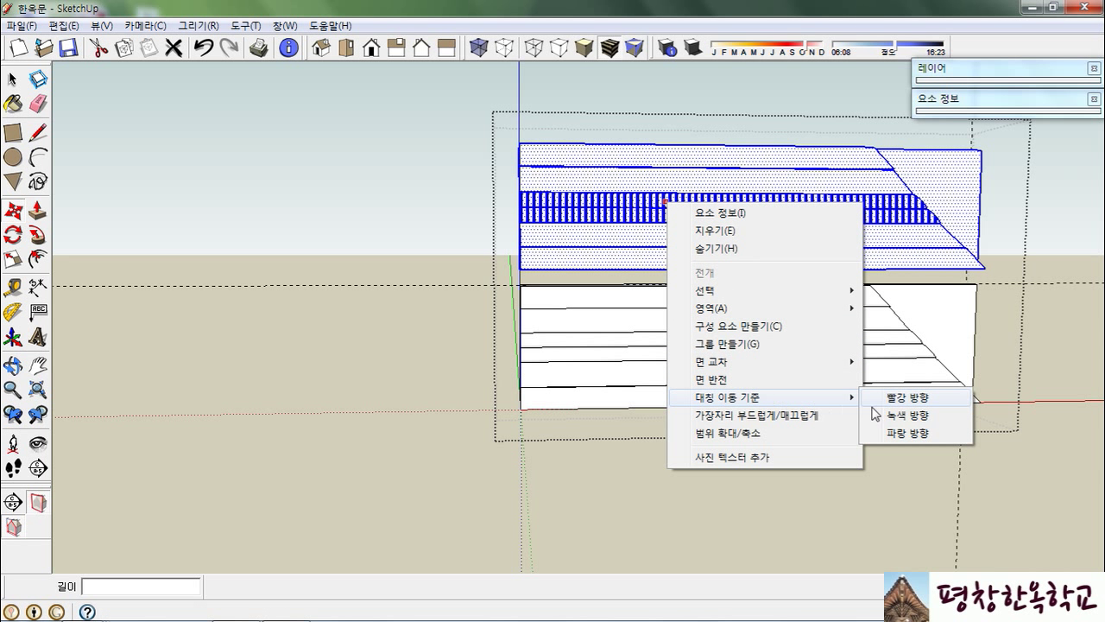
{"action": "left_click", "coordinate": [905, 399]}
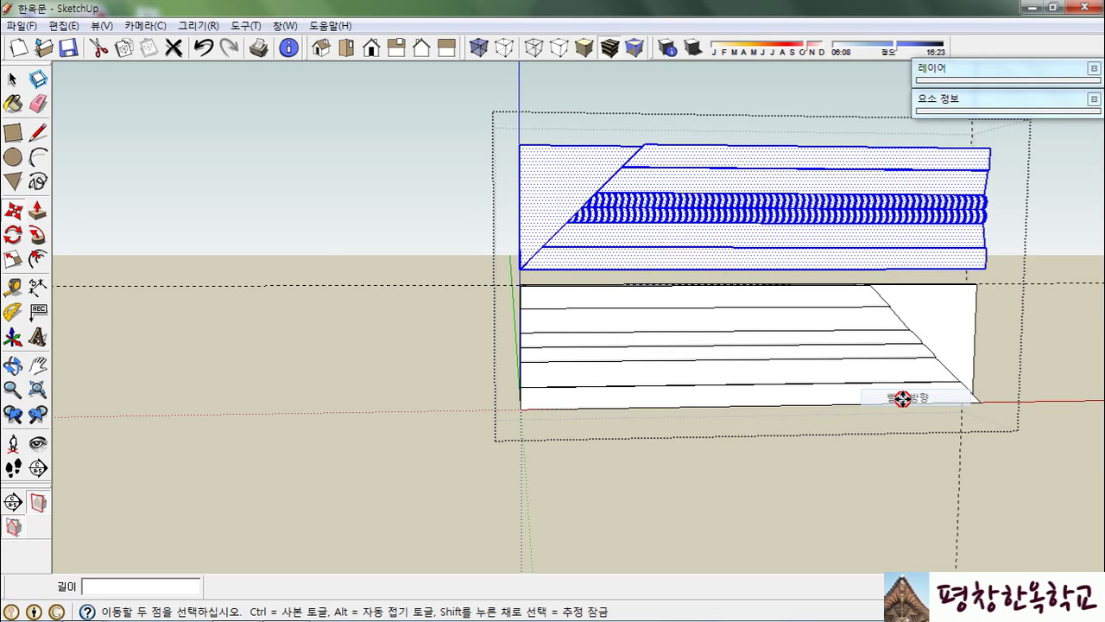
{"action": "left_click", "coordinate": [987, 270]}
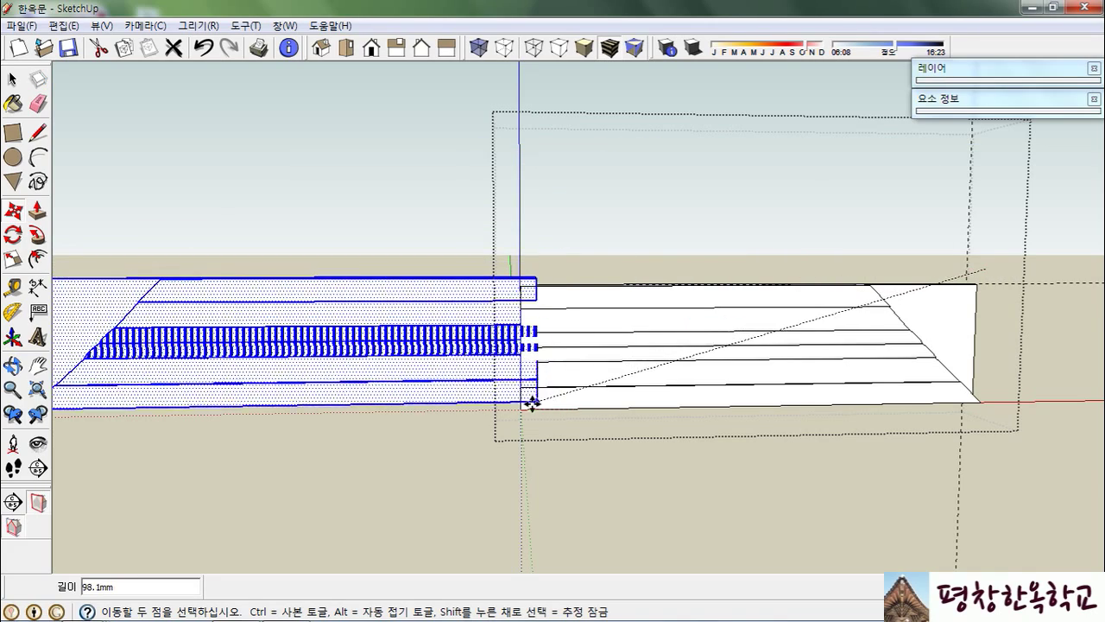
{"action": "left_click", "coordinate": [528, 405]}
Erase the seam edges between the two rail halves on the front's flat bands and upper narrow ledge.
{"action": "scroll", "coordinate": [483, 308], "scroll_direction": "down", "scroll_amount": 3}
{"action": "scroll", "coordinate": [493, 311], "scroll_direction": "up", "scroll_amount": 5}
{"action": "key", "text": "e"}
{"action": "scroll", "coordinate": [544, 310], "scroll_direction": "up", "scroll_amount": 2}
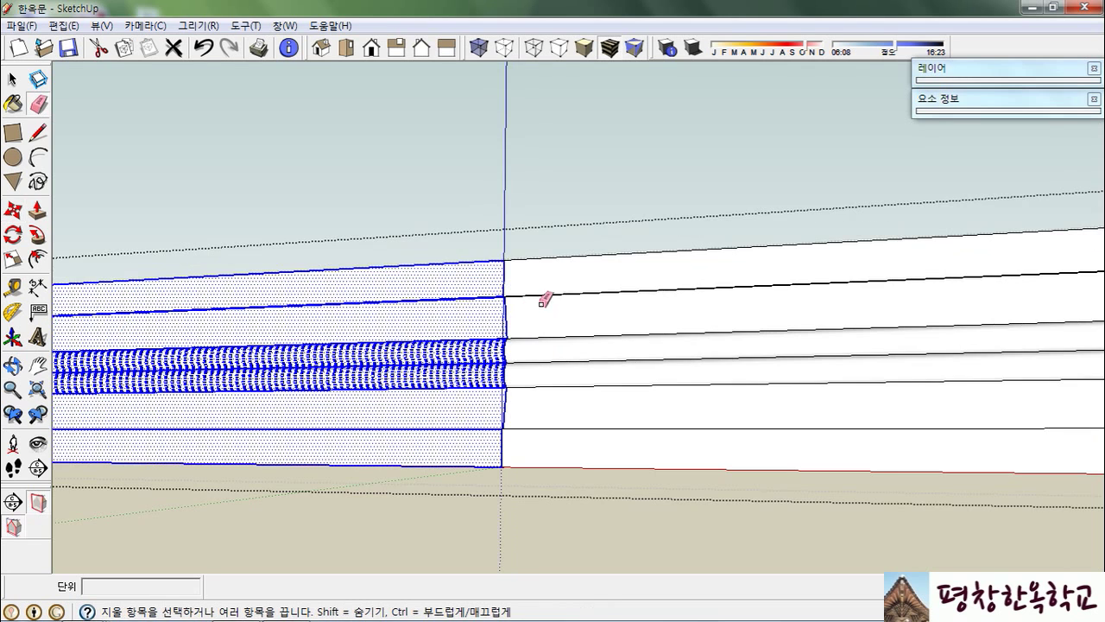
{"action": "left_click", "coordinate": [508, 271]}
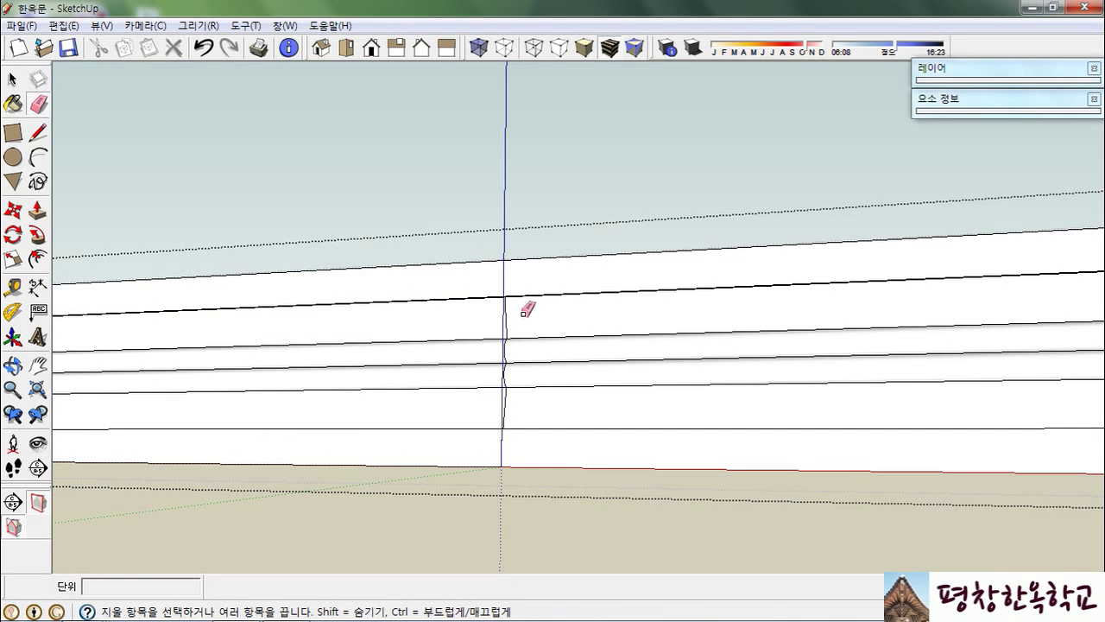
{"action": "scroll", "coordinate": [524, 312], "scroll_direction": "up", "scroll_amount": 3}
{"action": "mouse_move", "coordinate": [466, 309]}
{"action": "middle_mouse_down"}
{"action": "mouse_move", "coordinate": [493, 279]}
{"action": "mouse_move", "coordinate": [489, 310]}
{"action": "middle_mouse_up"}
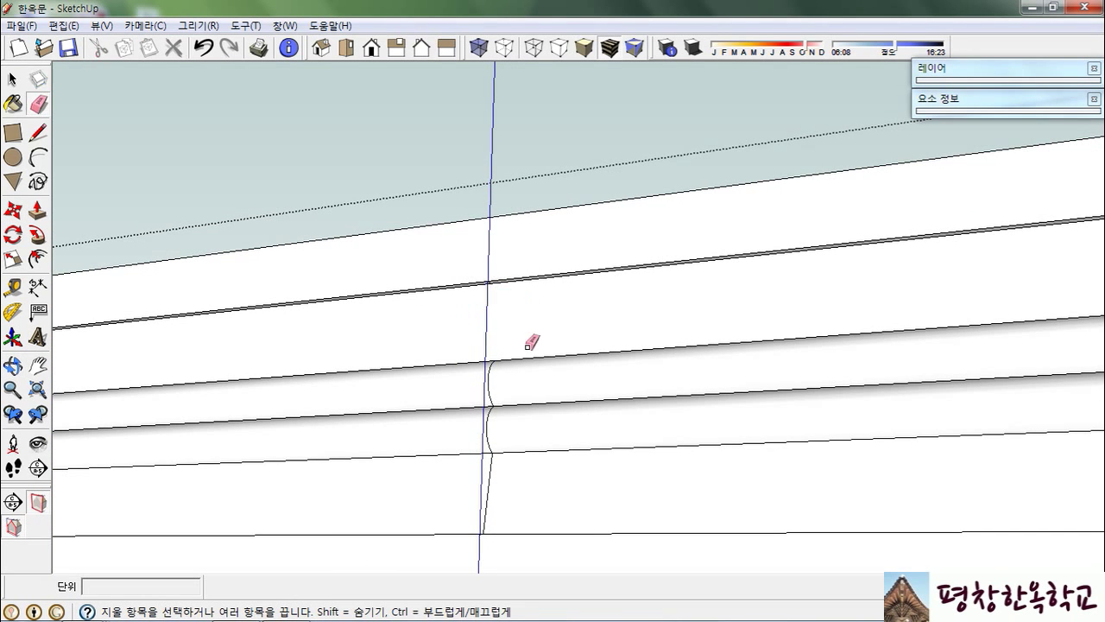
{"action": "left_click", "coordinate": [499, 484]}
{"action": "scroll", "coordinate": [525, 383], "scroll_direction": "up", "scroll_amount": 2}
{"action": "mouse_move", "coordinate": [523, 311]}
{"action": "middle_mouse_down"}
{"action": "mouse_move", "coordinate": [513, 241]}
{"action": "mouse_move", "coordinate": [501, 271]}
{"action": "middle_mouse_up"}
{"action": "scroll", "coordinate": [496, 264], "scroll_direction": "up", "scroll_amount": 4}
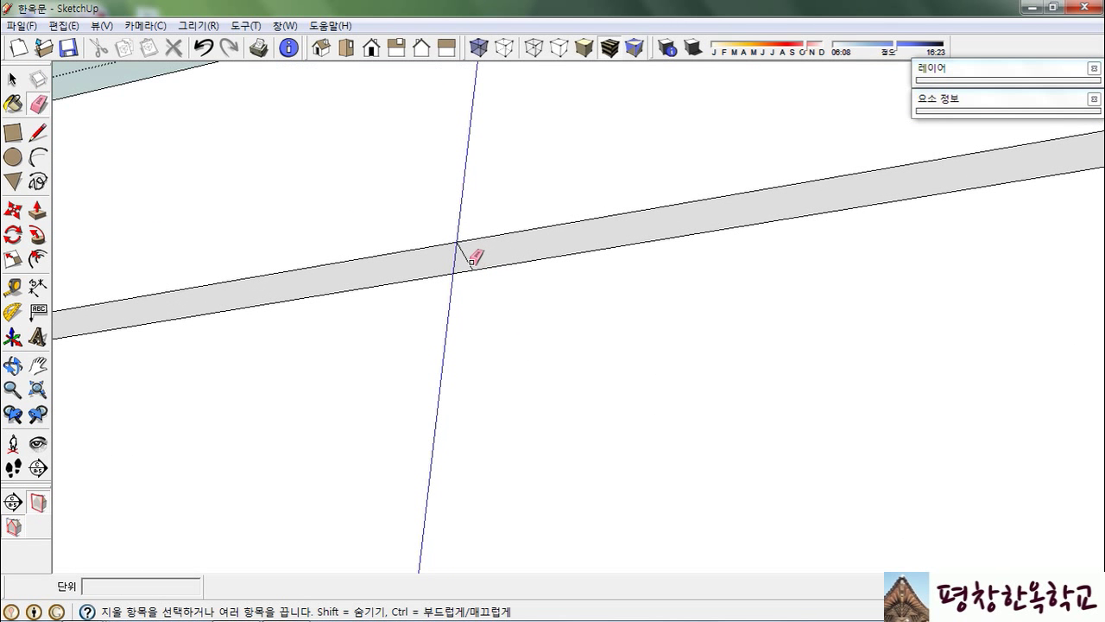
{"action": "scroll", "coordinate": [521, 153], "scroll_direction": "up", "scroll_amount": 4}
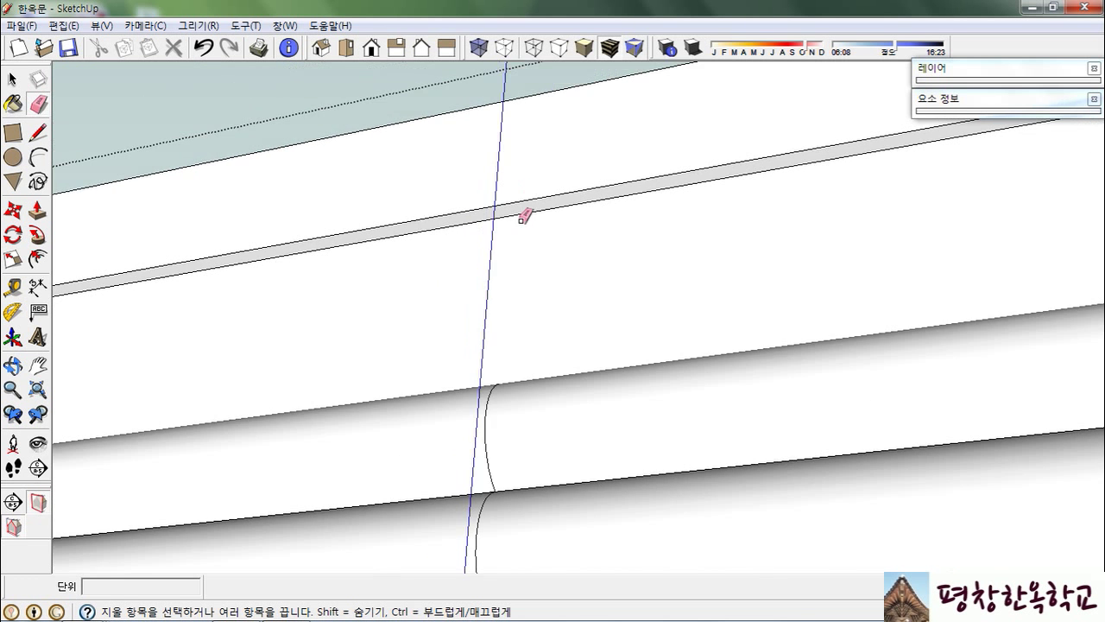
Erase the curved seam edges between the halves on the two rounded mouldings.
{"action": "mouse_move", "coordinate": [523, 356]}
{"action": "middle_mouse_down"}
{"action": "mouse_move", "coordinate": [527, 486]}
{"action": "mouse_move", "coordinate": [527, 365]}
{"action": "mouse_move", "coordinate": [500, 353]}
{"action": "middle_mouse_up"}
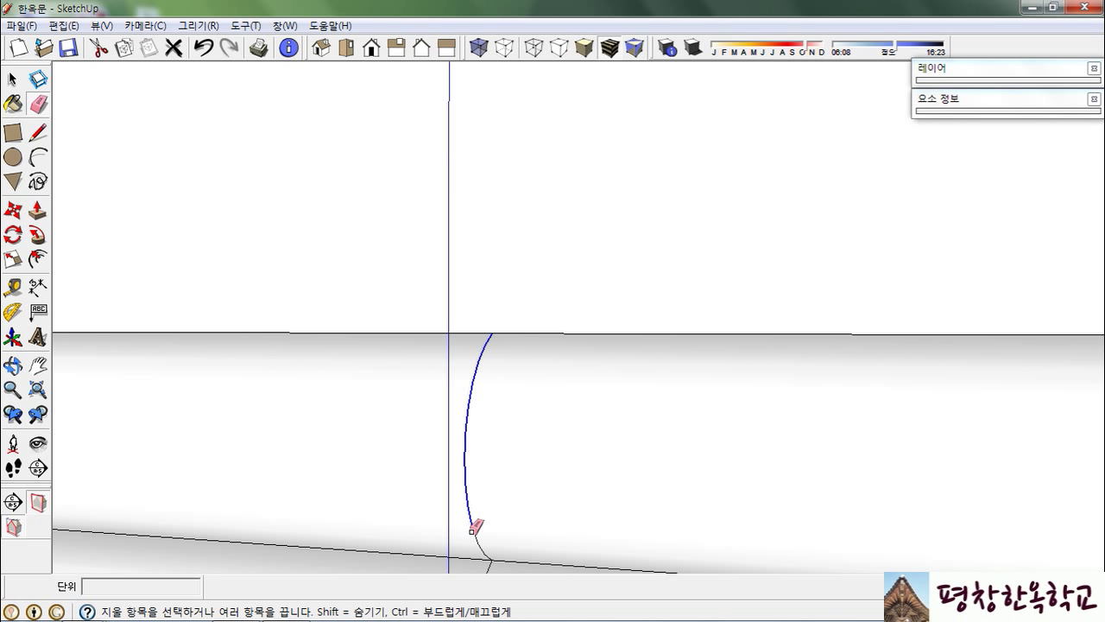
{"action": "left_click", "coordinate": [485, 552]}
{"action": "mouse_move", "coordinate": [532, 458]}
{"action": "middle_mouse_down"}
{"action": "mouse_move", "coordinate": [520, 451]}
{"action": "mouse_move", "coordinate": [538, 368]}
{"action": "mouse_move", "coordinate": [580, 307]}
{"action": "mouse_move", "coordinate": [548, 469]}
{"action": "mouse_move", "coordinate": [549, 433]}
{"action": "middle_mouse_up"}
{"action": "scroll", "coordinate": [547, 437], "scroll_direction": "up", "scroll_amount": 2}
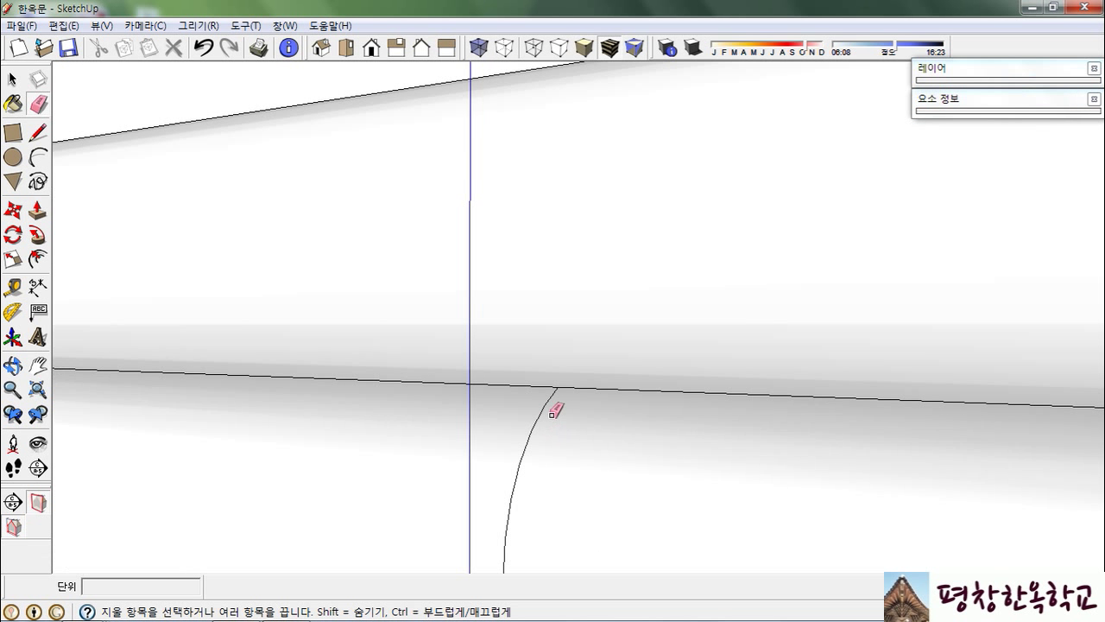
{"action": "left_click_drag", "start_coordinate": [551, 396], "coordinate": [528, 431]}
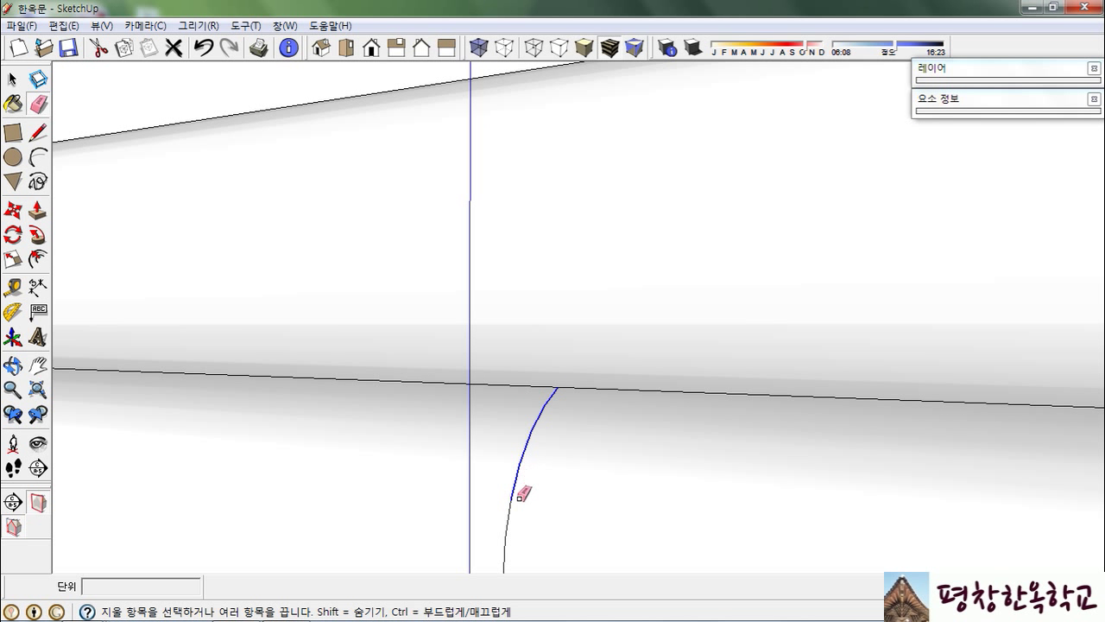
{"action": "left_click_drag", "start_coordinate": [523, 494], "coordinate": [524, 498]}
{"action": "scroll", "coordinate": [612, 254], "scroll_direction": "down", "scroll_amount": 3}
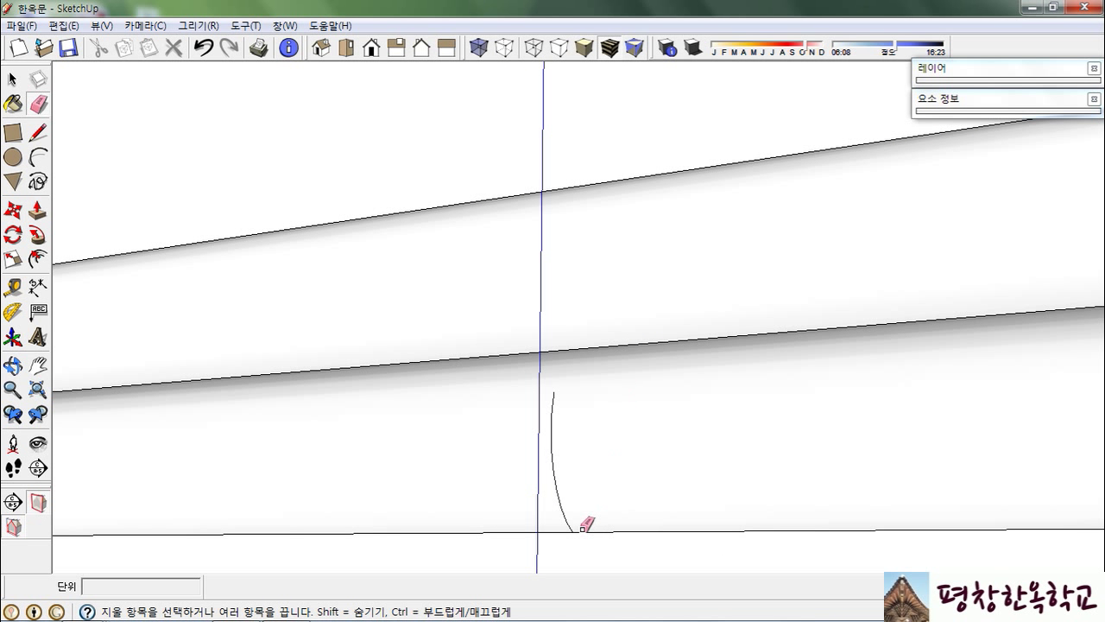
{"action": "left_click_drag", "start_coordinate": [566, 527], "coordinate": [570, 518]}
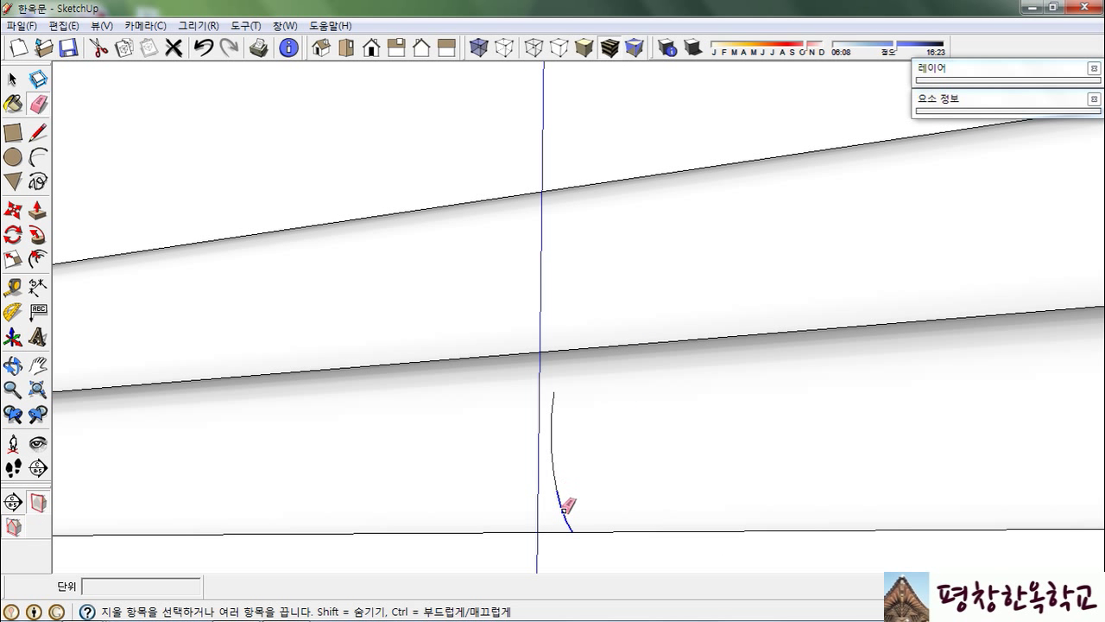
{"action": "left_click_drag", "start_coordinate": [554, 407], "coordinate": [558, 399]}
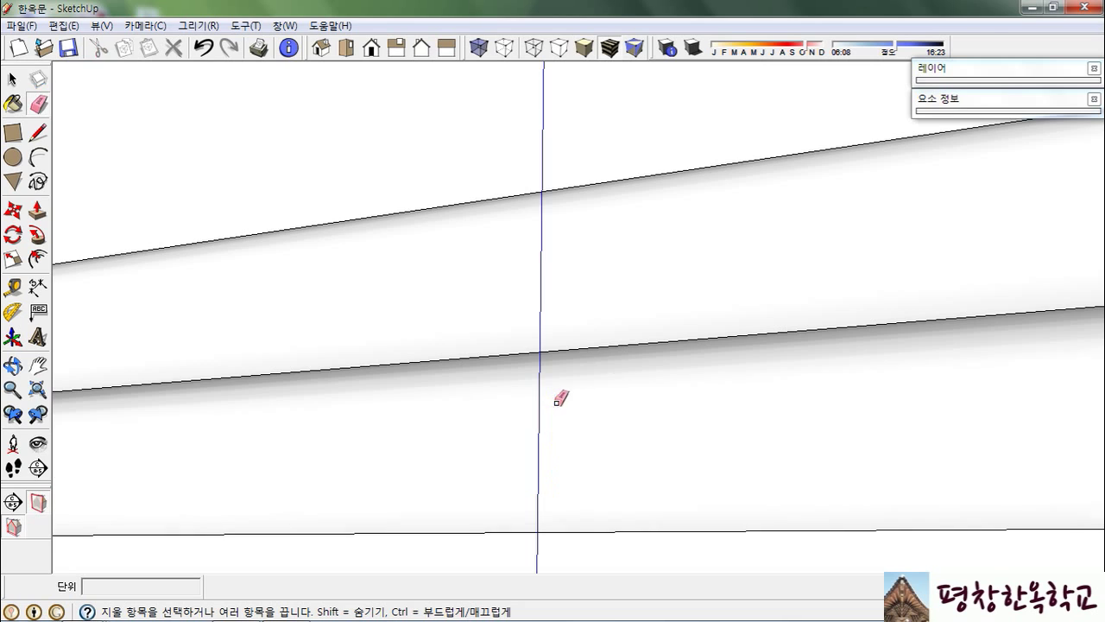
Erase the remaining seam edges on the rail's lowest front band and the narrow ledge beside it.
{"action": "scroll", "coordinate": [666, 238], "scroll_direction": "down", "scroll_amount": 5}
{"action": "middle_click_drag", "start_coordinate": [696, 329], "coordinate": [639, 489]}
{"action": "scroll", "coordinate": [535, 516], "scroll_direction": "up", "scroll_amount": 3}
{"action": "scroll", "coordinate": [587, 424], "scroll_direction": "up", "scroll_amount": 3}
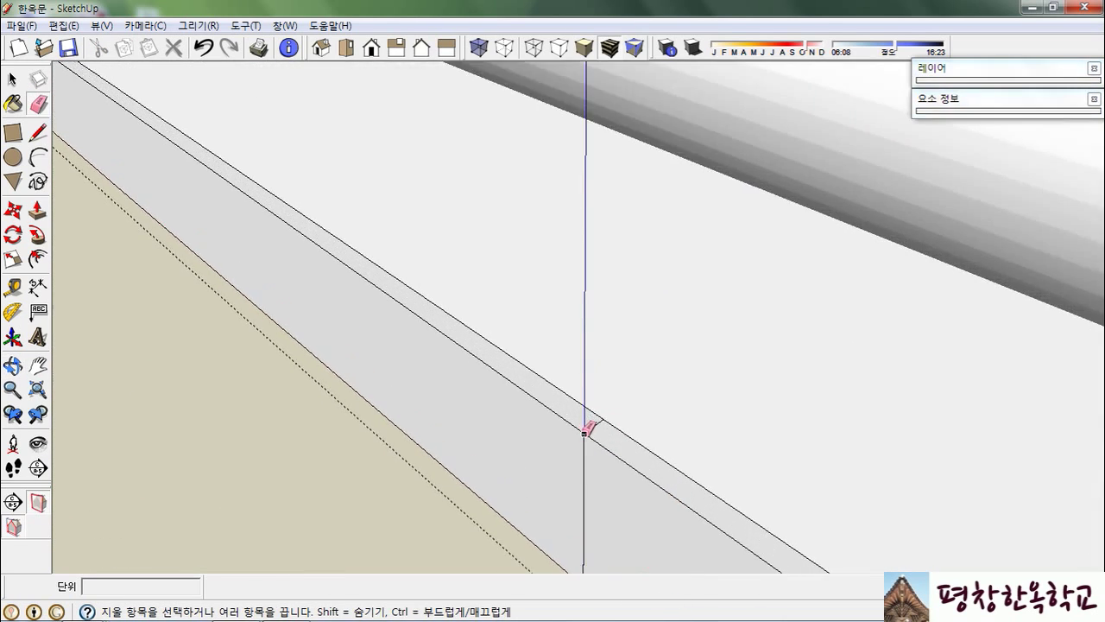
{"action": "left_click_drag", "start_coordinate": [577, 482], "coordinate": [585, 499]}
{"action": "middle_click_drag", "start_coordinate": [794, 219], "coordinate": [770, 202]}
{"action": "middle_click_drag", "start_coordinate": [700, 374], "coordinate": [784, 182]}
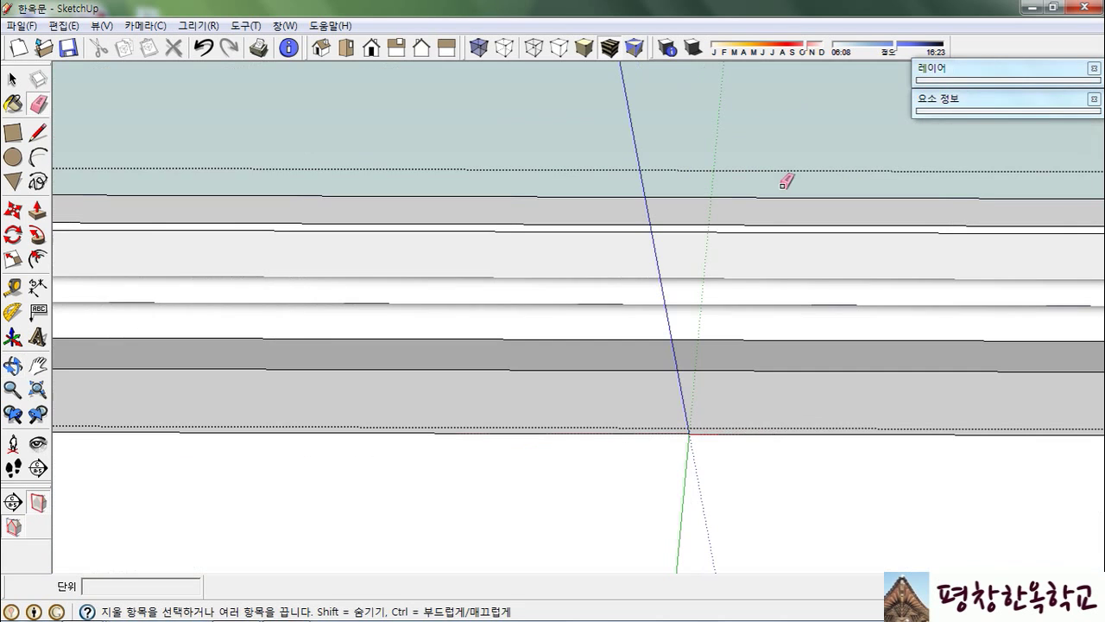
{"action": "mouse_move", "coordinate": [706, 307]}
{"action": "middle_mouse_down"}
{"action": "mouse_move", "coordinate": [713, 397]}
{"action": "mouse_move", "coordinate": [705, 182]}
{"action": "mouse_move", "coordinate": [686, 271]}
{"action": "mouse_move", "coordinate": [719, 308]}
{"action": "middle_mouse_up"}
Erase the vertical seam edge in the middle of the rail's back face and close the rail group.
{"action": "scroll", "coordinate": [701, 359], "scroll_direction": "down", "scroll_amount": 5}
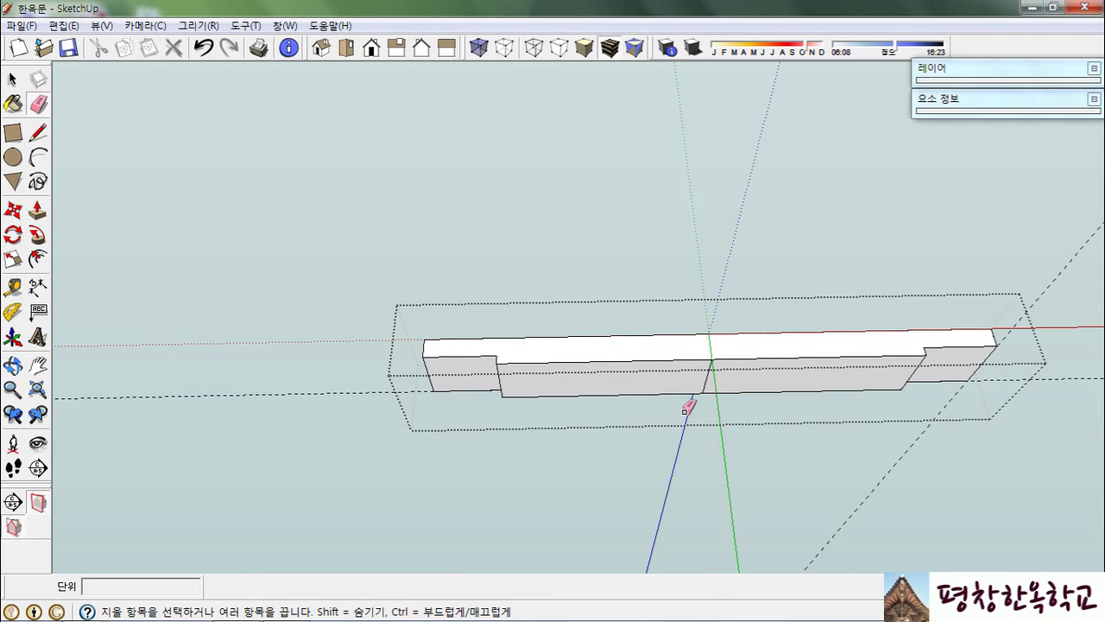
{"action": "mouse_move", "coordinate": [733, 375]}
{"action": "middle_mouse_down"}
{"action": "mouse_move", "coordinate": [706, 232]}
{"action": "mouse_move", "coordinate": [716, 407]}
{"action": "mouse_move", "coordinate": [720, 237]}
{"action": "mouse_move", "coordinate": [692, 326]}
{"action": "mouse_move", "coordinate": [734, 313]}
{"action": "mouse_move", "coordinate": [703, 316]}
{"action": "mouse_move", "coordinate": [688, 106]}
{"action": "mouse_move", "coordinate": [685, 173]}
{"action": "mouse_move", "coordinate": [633, 269]}
{"action": "mouse_move", "coordinate": [666, 262]}
{"action": "middle_mouse_up"}
{"action": "key", "text": "e"}
{"action": "scroll", "coordinate": [692, 326], "scroll_direction": "up", "scroll_amount": 5}
{"action": "key", "text": "space"}
{"action": "middle_click_drag", "start_coordinate": [501, 412], "coordinate": [633, 195]}
{"action": "scroll", "coordinate": [501, 436], "scroll_direction": "down", "scroll_amount": 10}
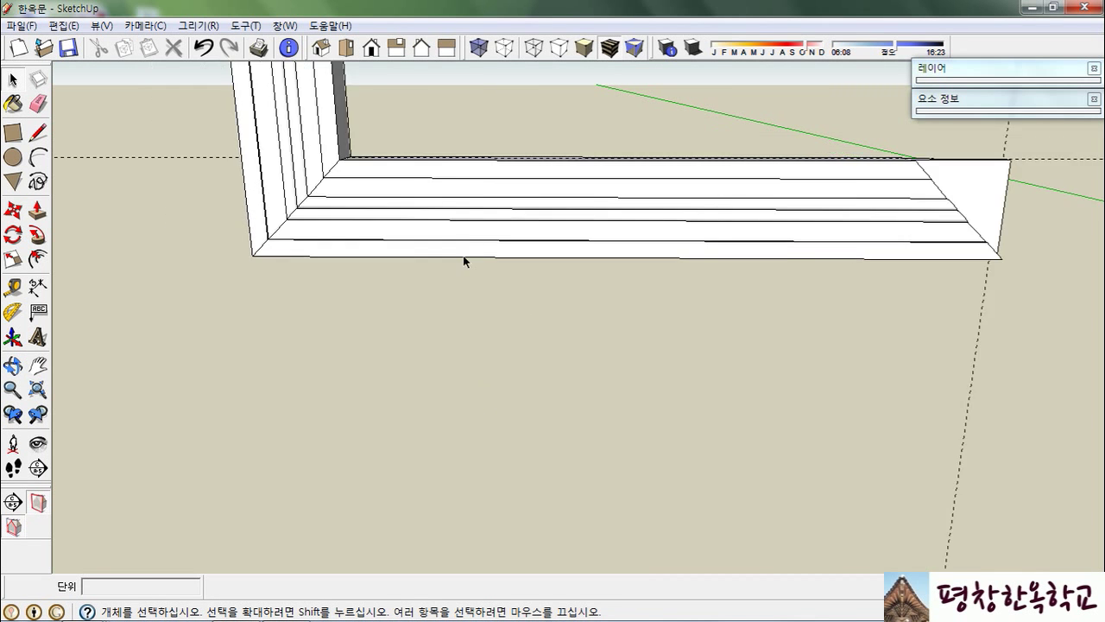
Delete all guide lines from the model.
{"action": "scroll", "coordinate": [489, 317], "scroll_direction": "down", "scroll_amount": 3}
{"action": "middle_click_drag", "start_coordinate": [493, 316], "coordinate": [551, 477]}
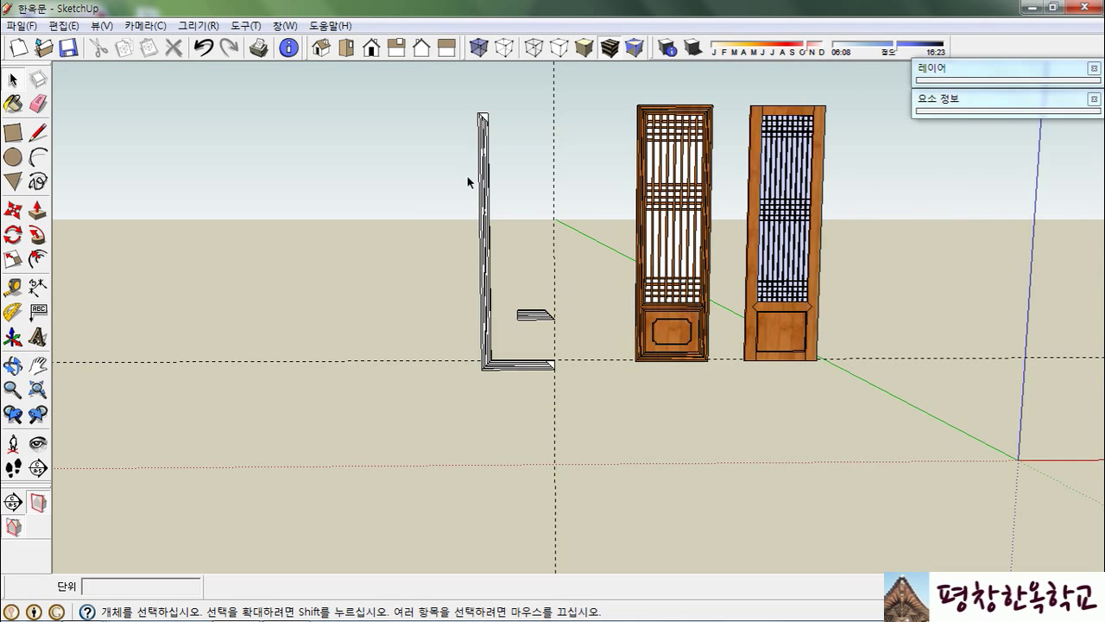
{"action": "scroll", "coordinate": [518, 190], "scroll_direction": "up", "scroll_amount": 2}
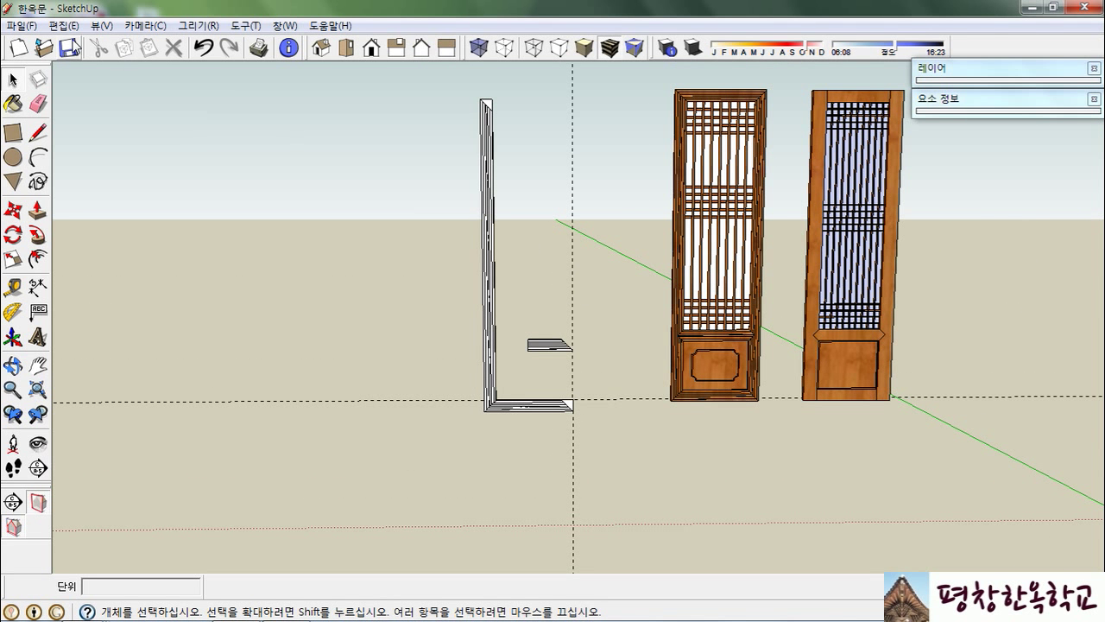
{"action": "left_click", "coordinate": [63, 25]}
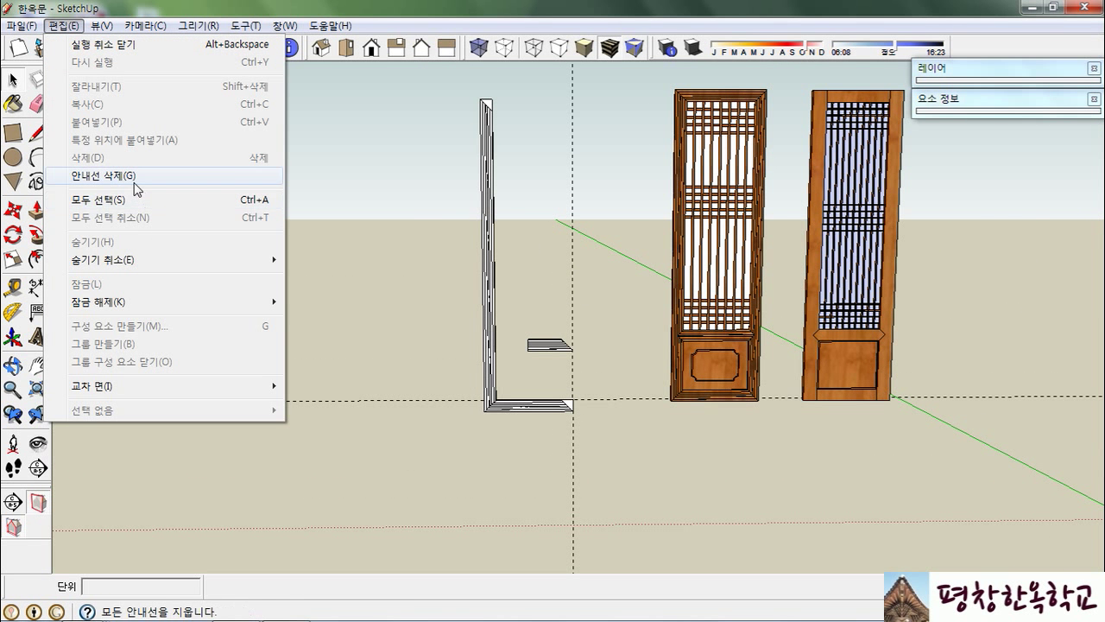
{"action": "left_click", "coordinate": [160, 177]}
{"action": "middle_click_drag", "start_coordinate": [574, 456], "coordinate": [599, 206]}
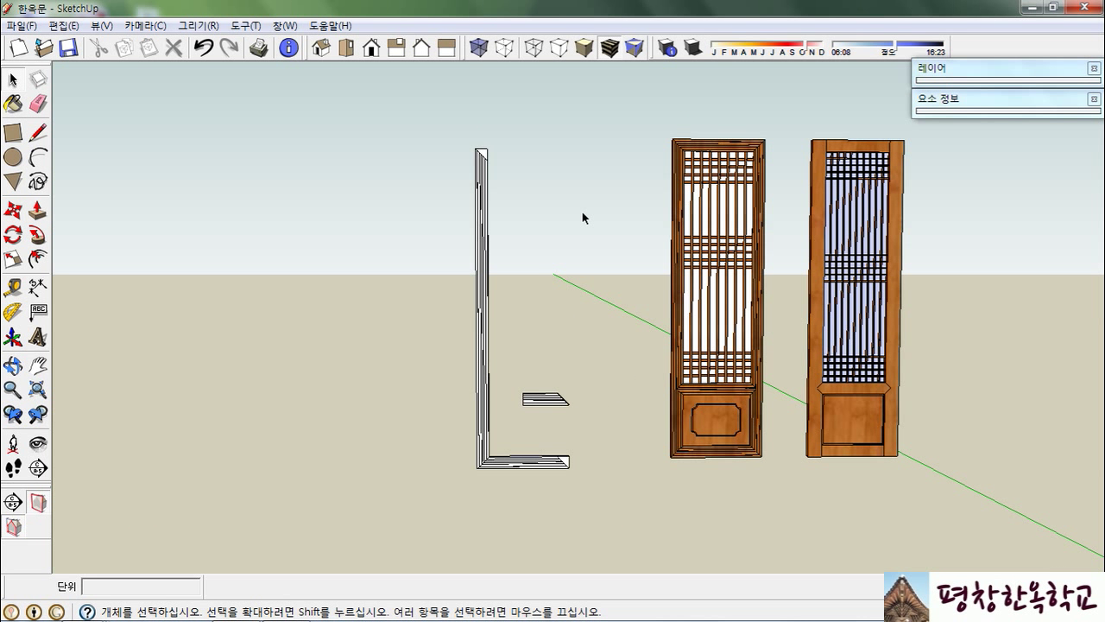